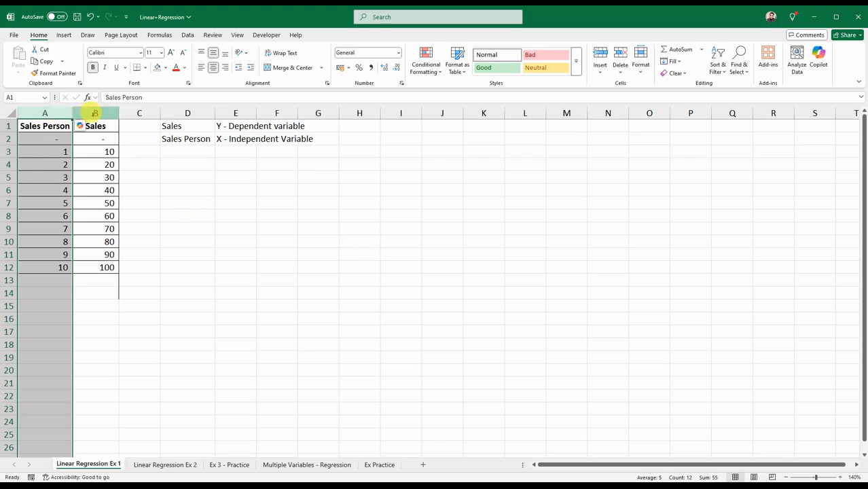
Review the notes in D1:G2 that label Sales and Sales Person as the dependent and independent variables
left_click(192, 218)
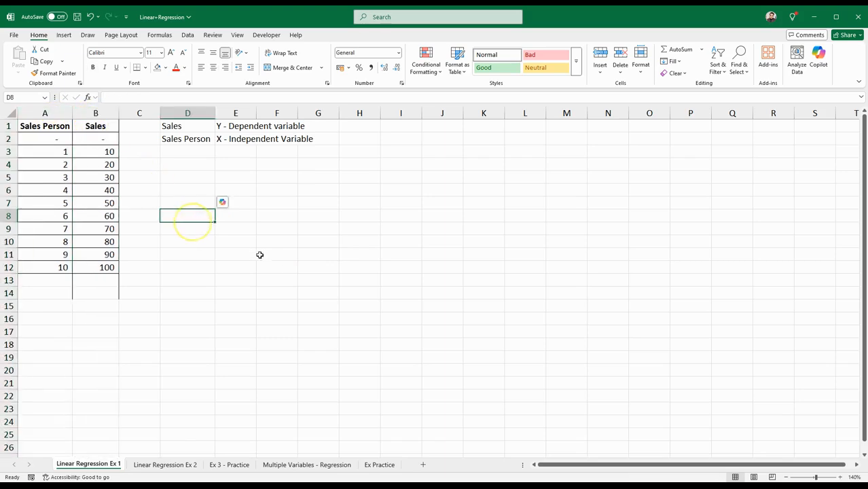
left_click(197, 128)
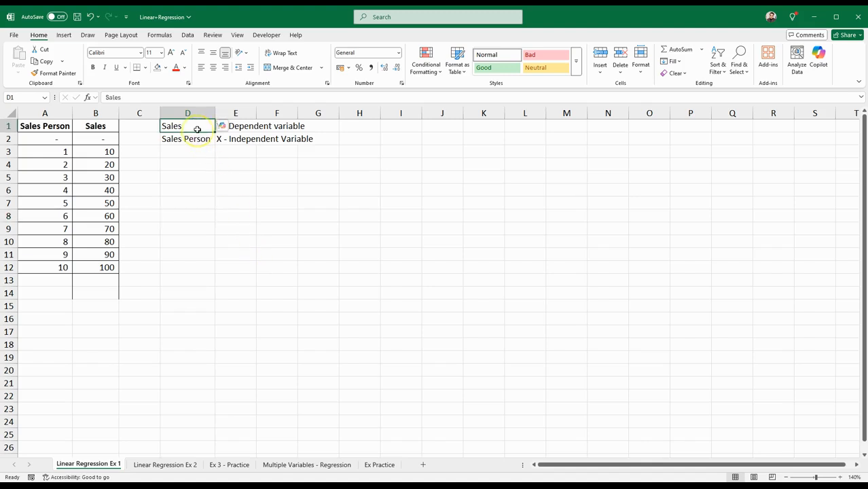
left_click_drag(198, 127, 262, 127)
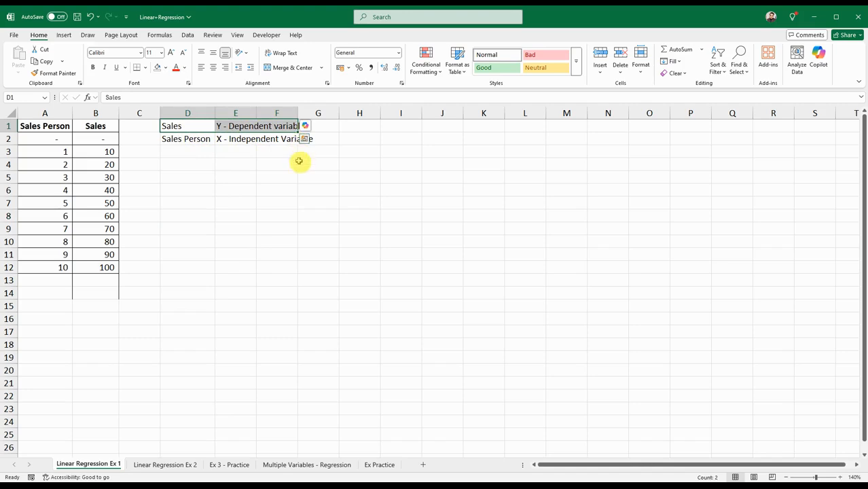
left_click(284, 187)
left_click_drag(185, 143, 312, 140)
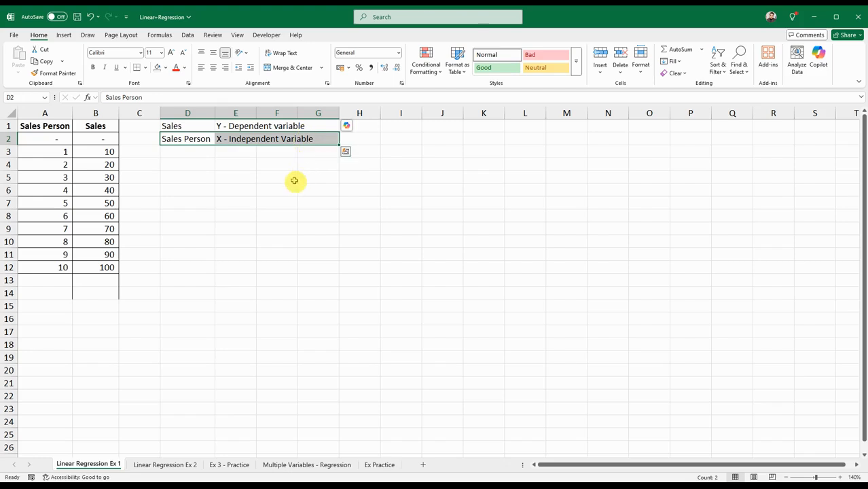
left_click(293, 179)
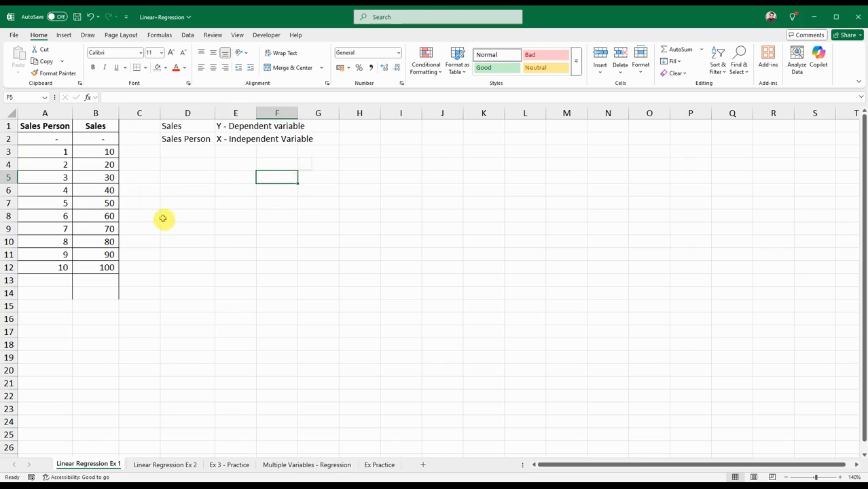
Examine the Sales Person and Sales pairs row by row from row 2 to row 12 to see how they relate
left_click(61, 139)
left_click(81, 140)
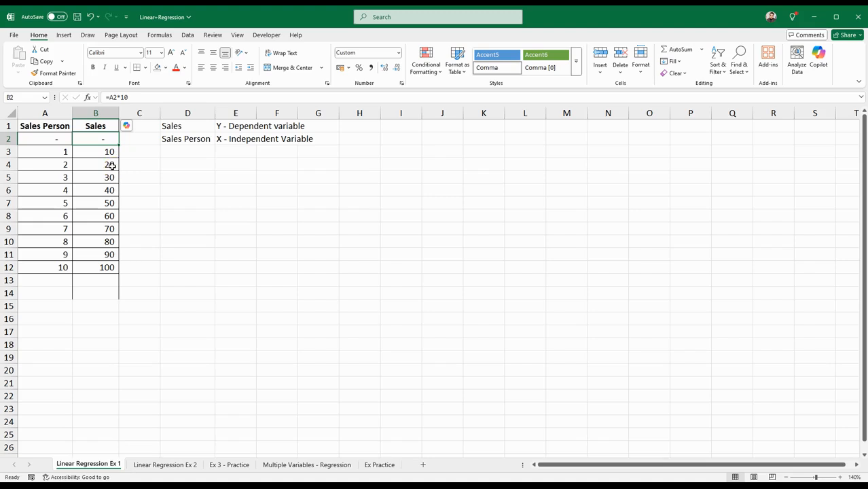
left_click(60, 151)
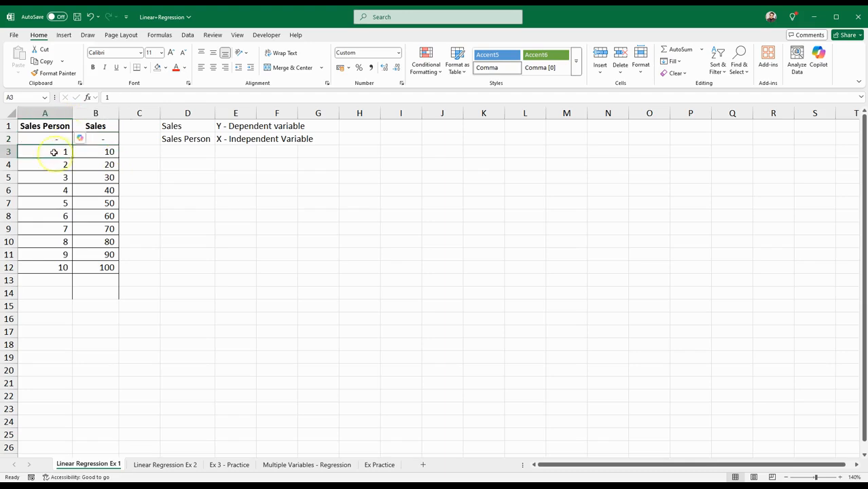
left_click(97, 153)
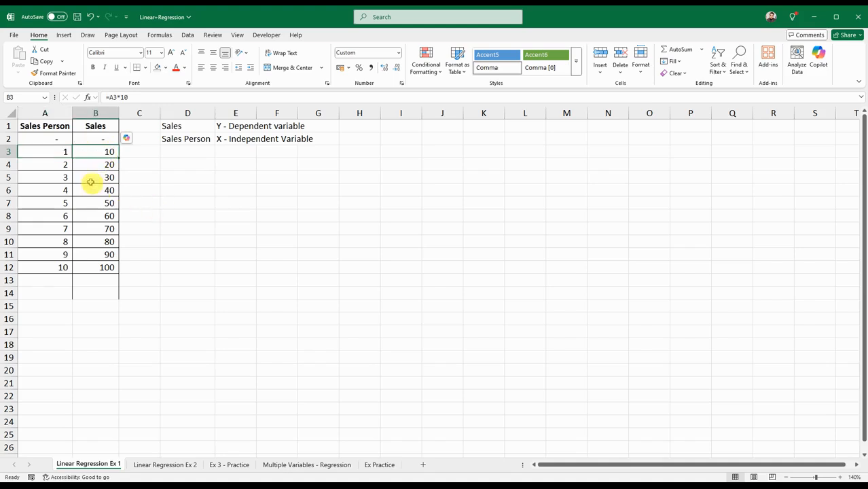
left_click(62, 165)
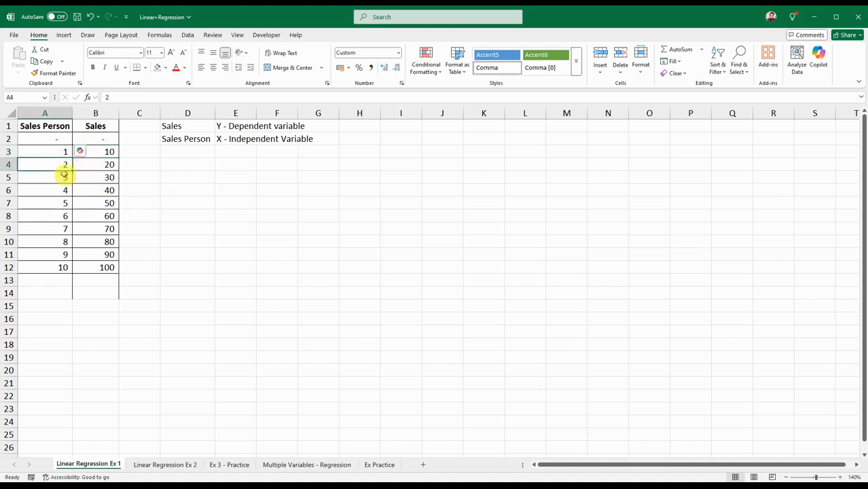
left_click(92, 167)
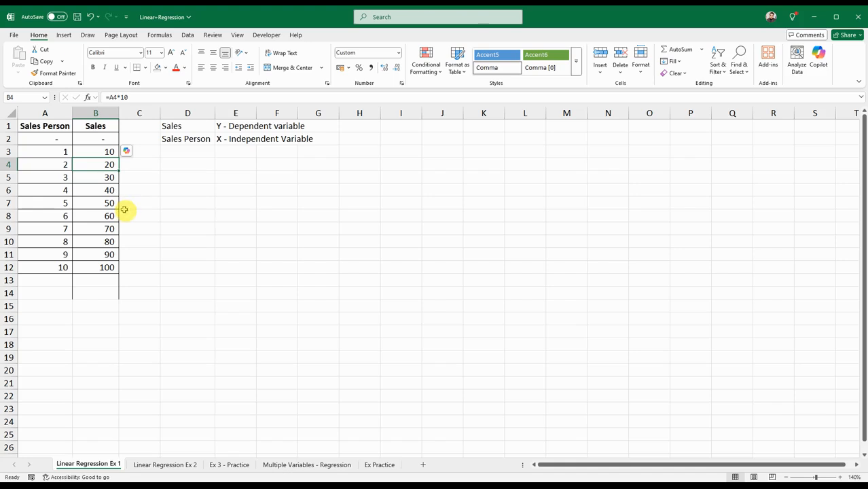
left_click(63, 180)
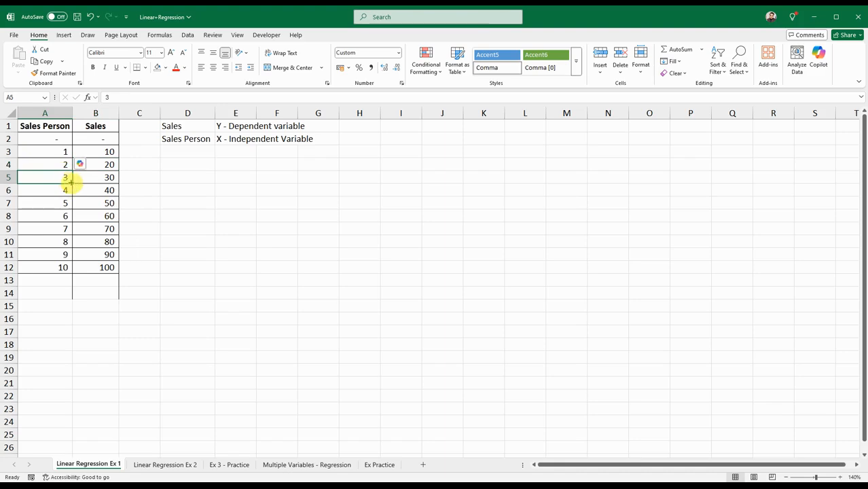
left_click(85, 178)
left_click(64, 191)
left_click(84, 192)
left_click(55, 230)
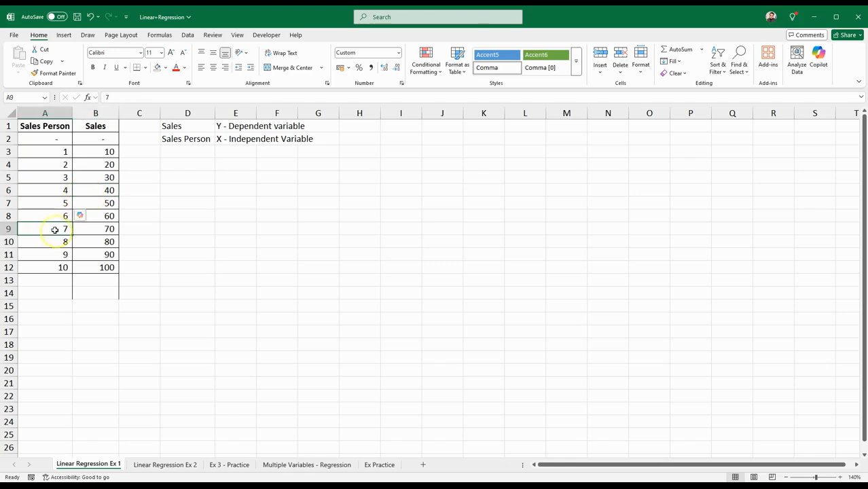
left_click(85, 235)
left_click(62, 266)
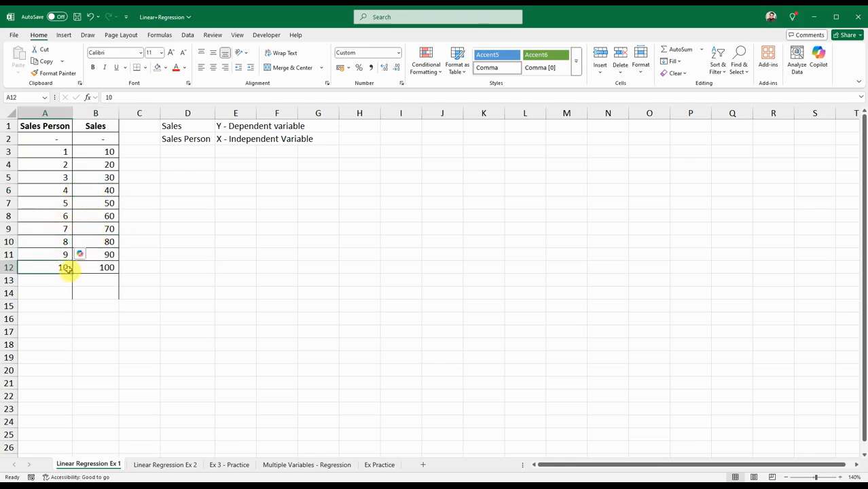
left_click(97, 269)
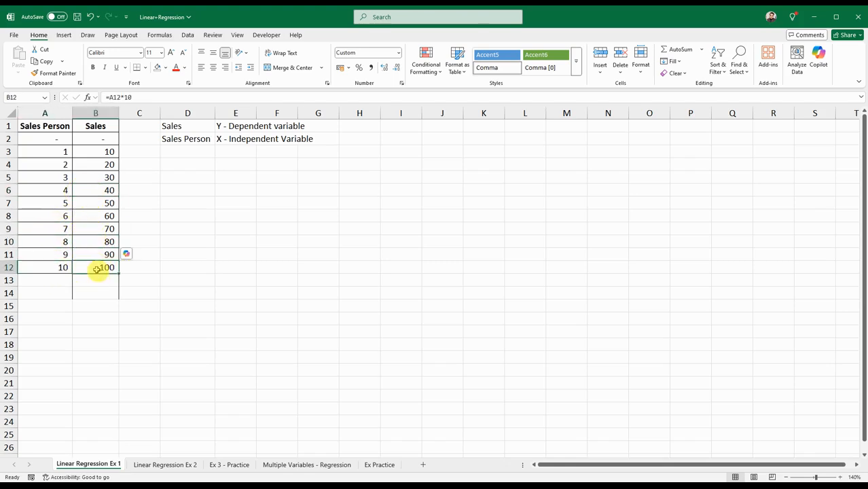
Enter 11 and 12 as Sales Person values in A13 and A14, and check the Sales cells beside them
left_click(65, 282)
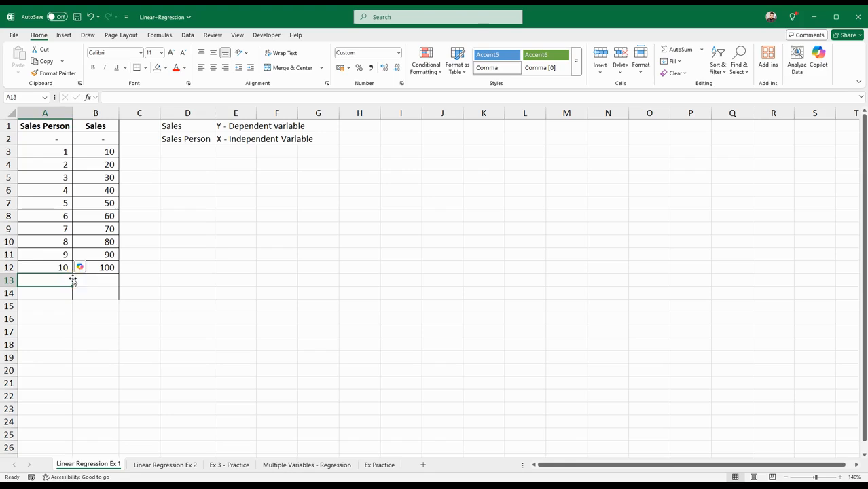
type("11")
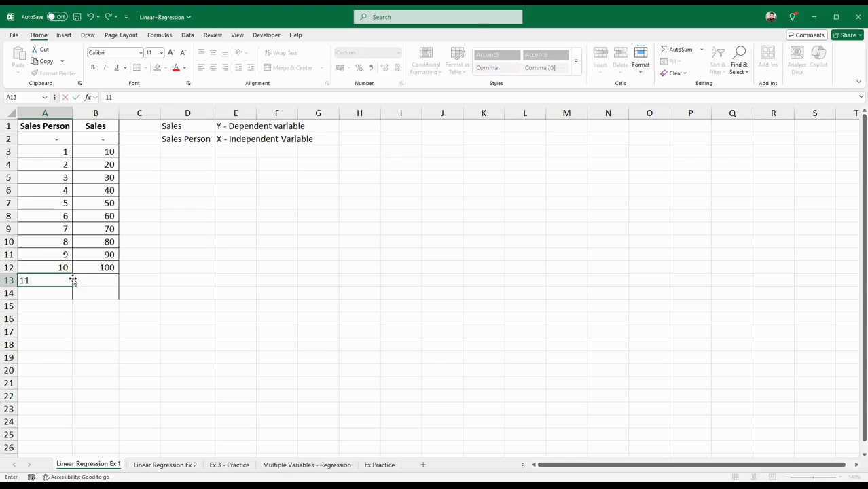
left_click(88, 284)
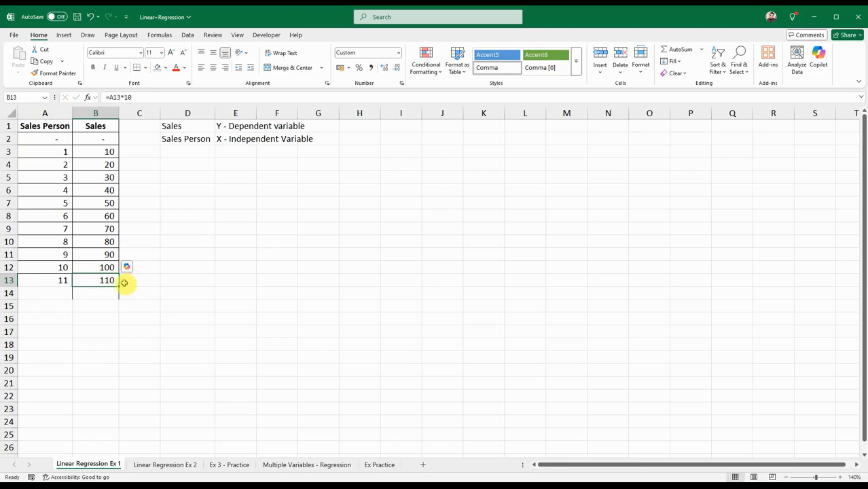
left_click(63, 295)
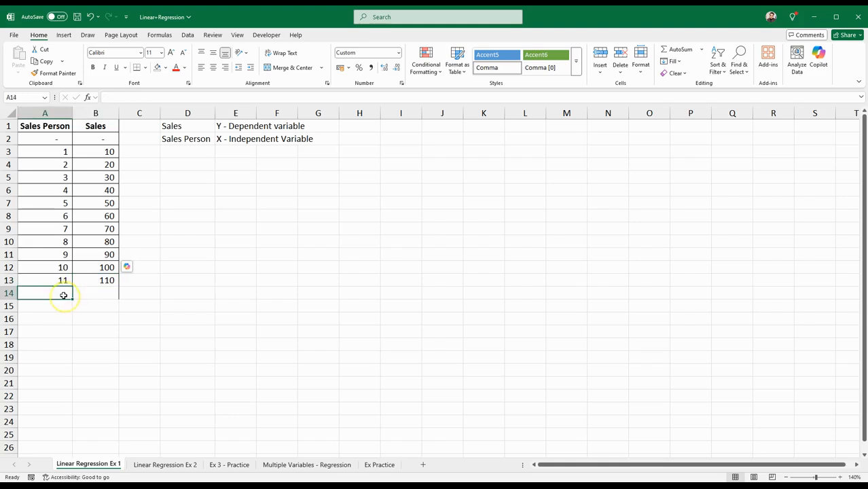
type("12")
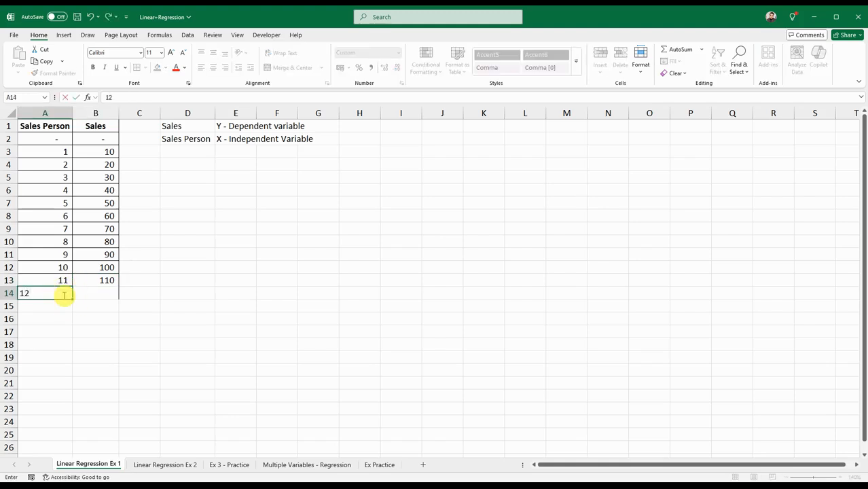
left_click(99, 295)
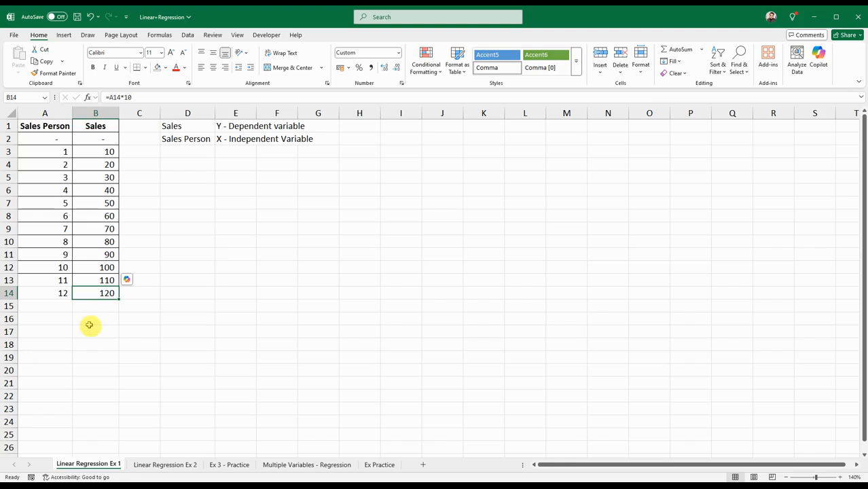
Clear the two added rows of Sales Person and Sales data in A13:B14
left_click(66, 279)
left_click_drag(66, 279, 88, 293)
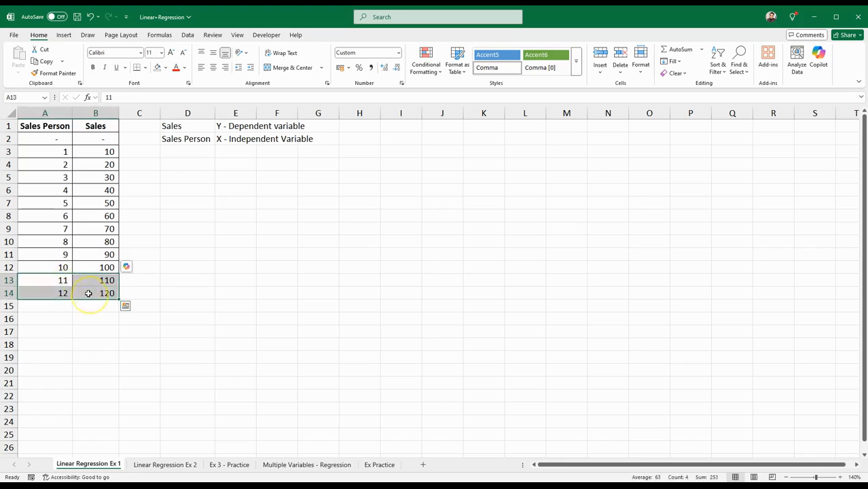
key("Delete")
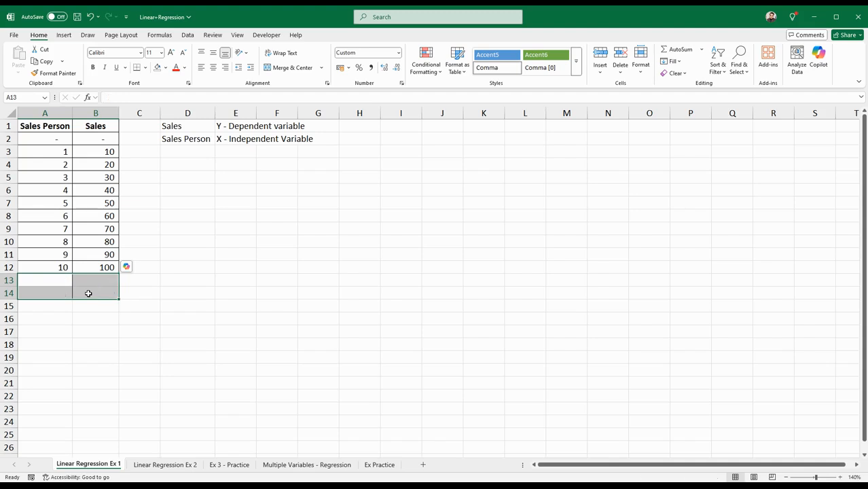
left_click(147, 292)
left_click(186, 319)
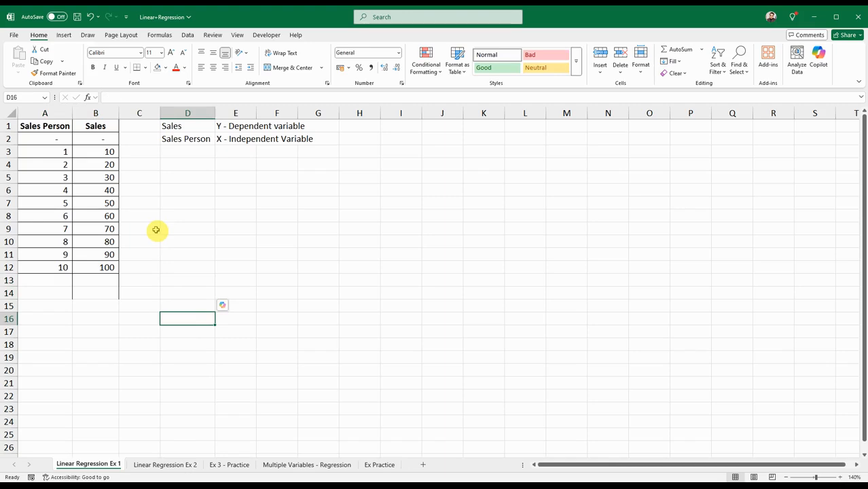
Insert a markers-only scatter chart from A1:B12 and place it just below the variable notes
left_click_drag(47, 130, 108, 263)
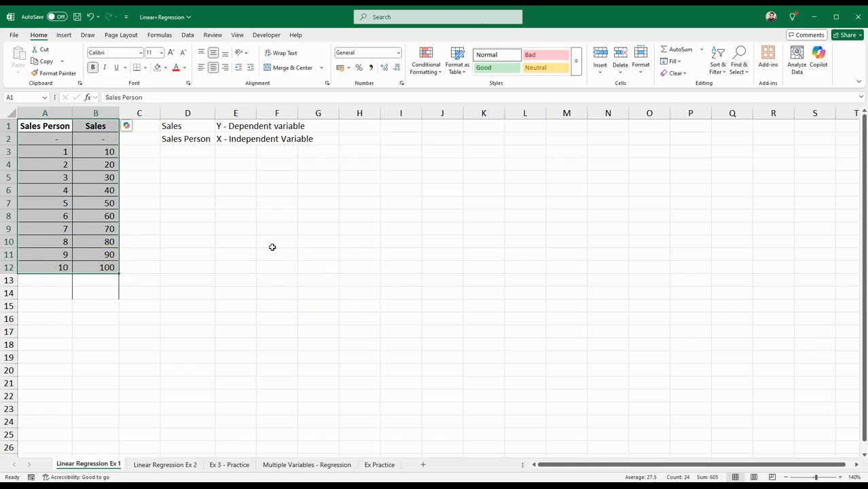
left_click(64, 36)
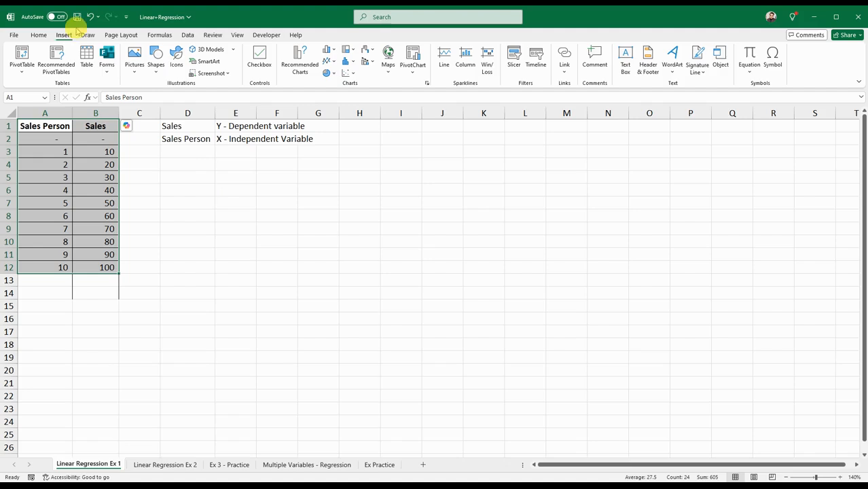
left_click(354, 76)
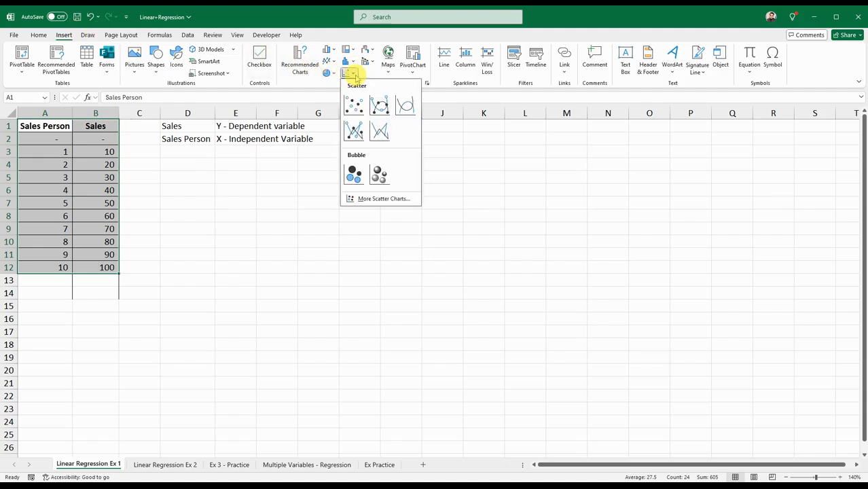
left_click(357, 107)
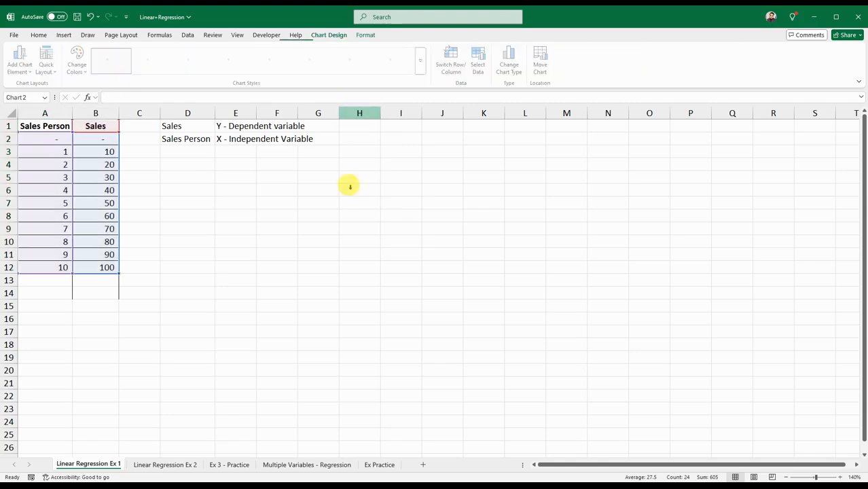
left_click_drag(408, 203, 371, 165)
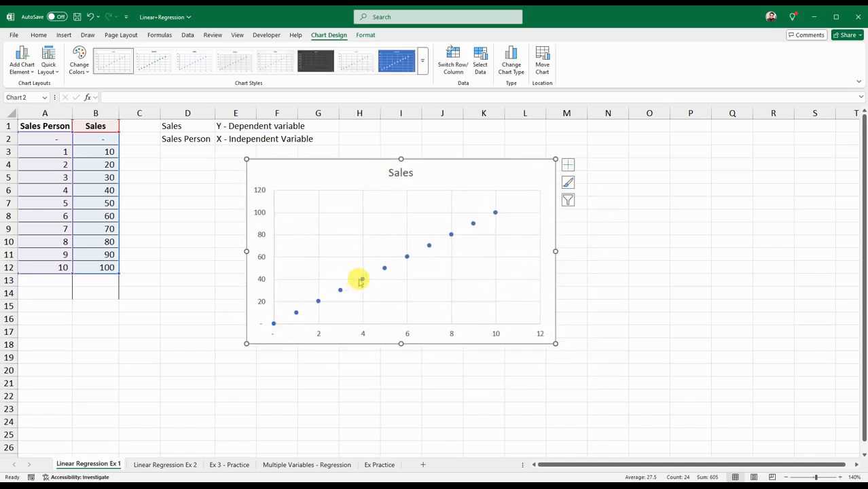
Add a linear trendline to the Sales scatter chart and open its detailed formatting options
left_click(540, 185)
left_click(569, 197)
left_click(568, 165)
left_click(568, 165)
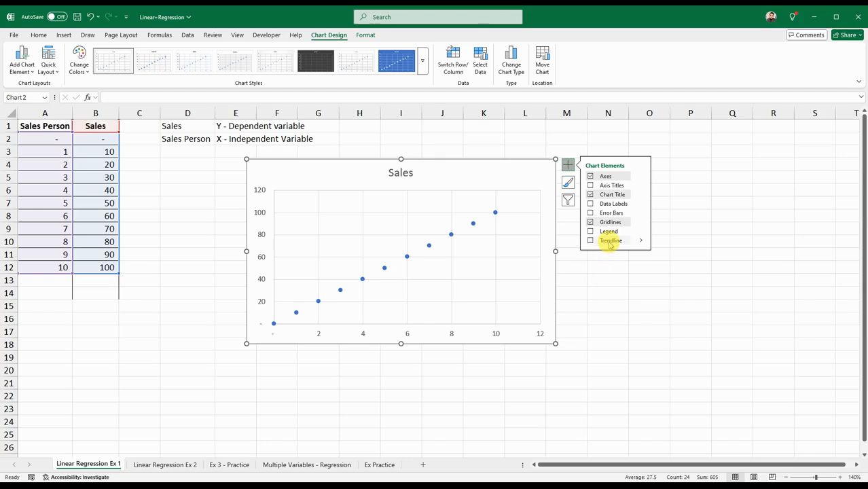
left_click(610, 242)
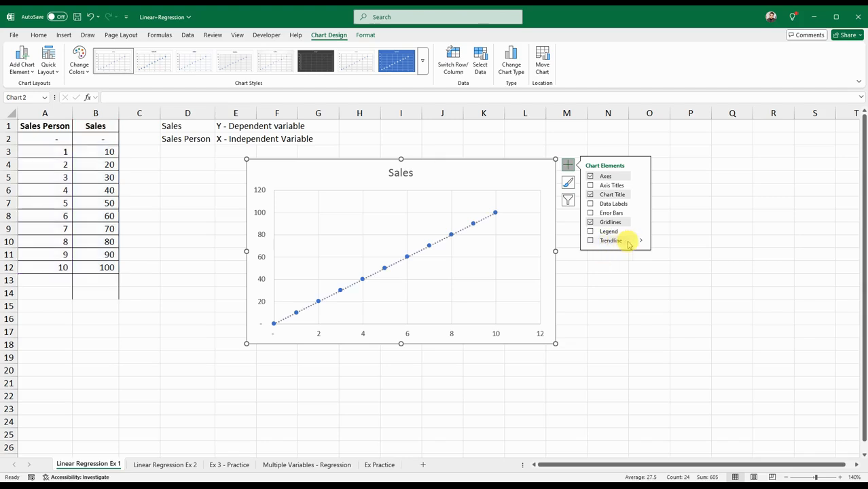
left_click(633, 241)
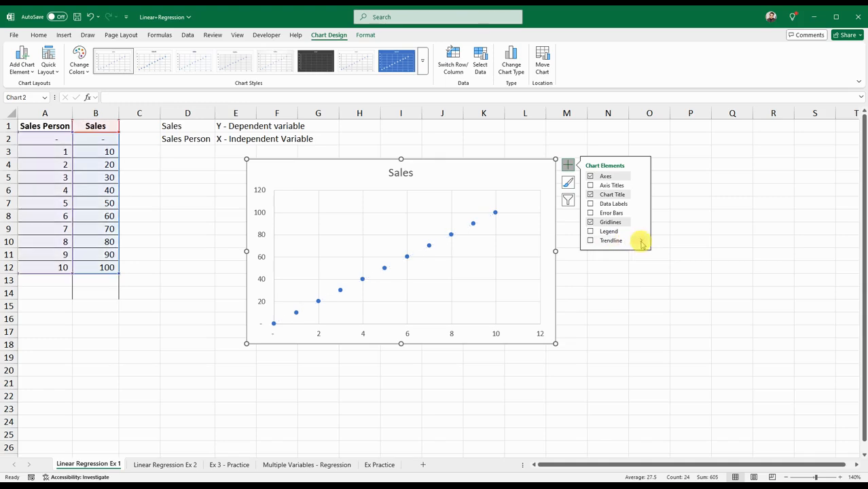
left_click(641, 241)
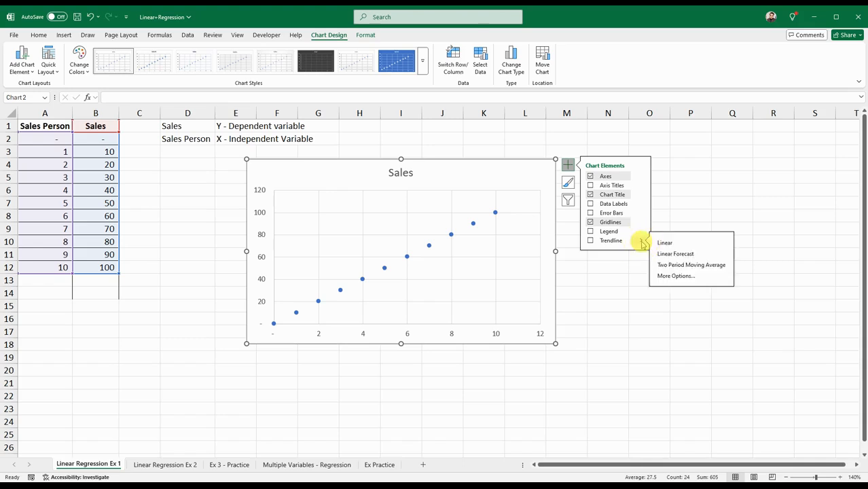
left_click(668, 275)
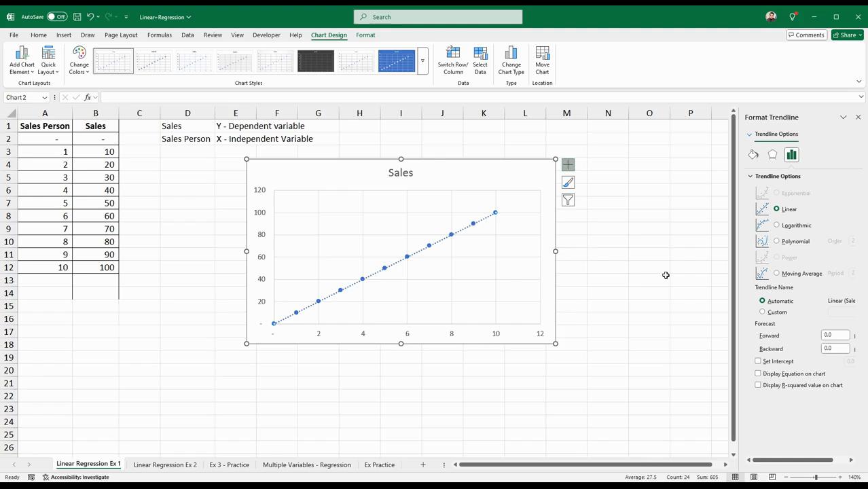
Keep the trendline linear, display its equation and R-squared value on the chart, and close the trendline formatting options
left_click(776, 210)
left_click(758, 374)
left_click(758, 386)
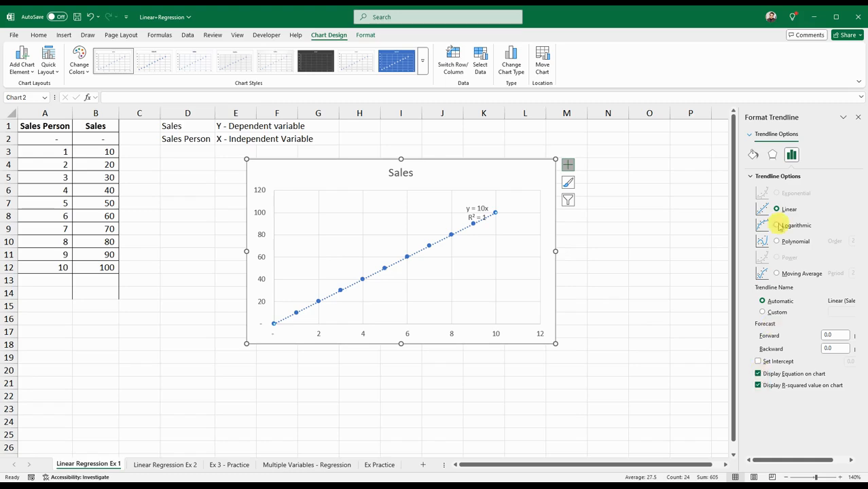
left_click(858, 118)
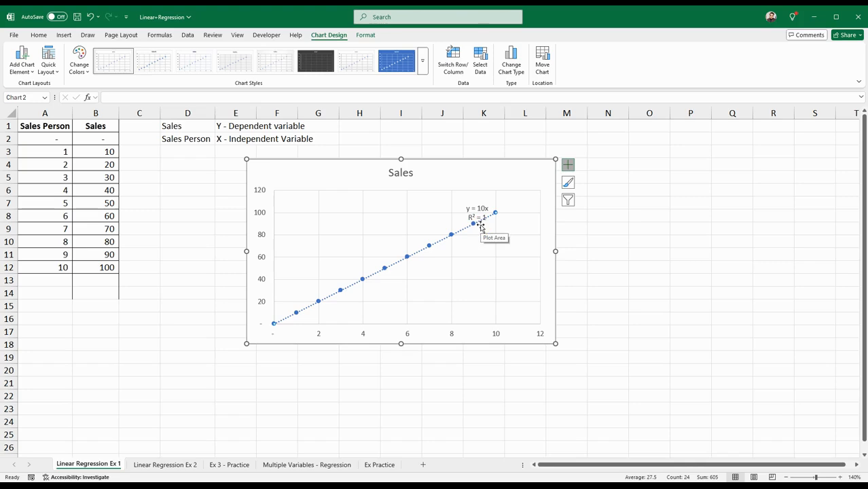
Examine the trendline equation, the R-squared value and the nearby data points on the Sales chart
left_click(453, 232)
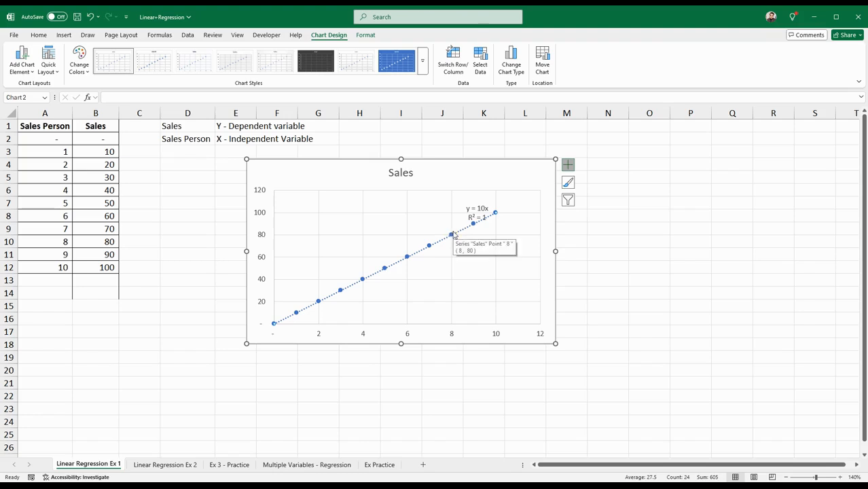
left_click(460, 226)
left_click(460, 225)
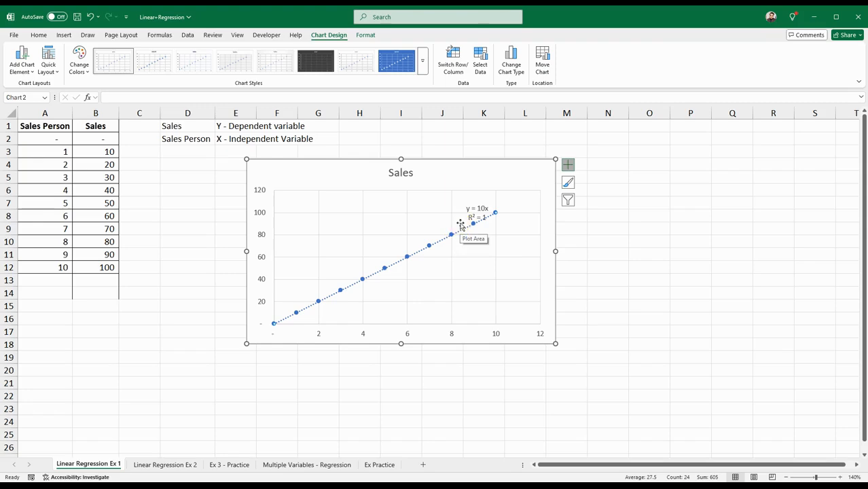
left_click(464, 221)
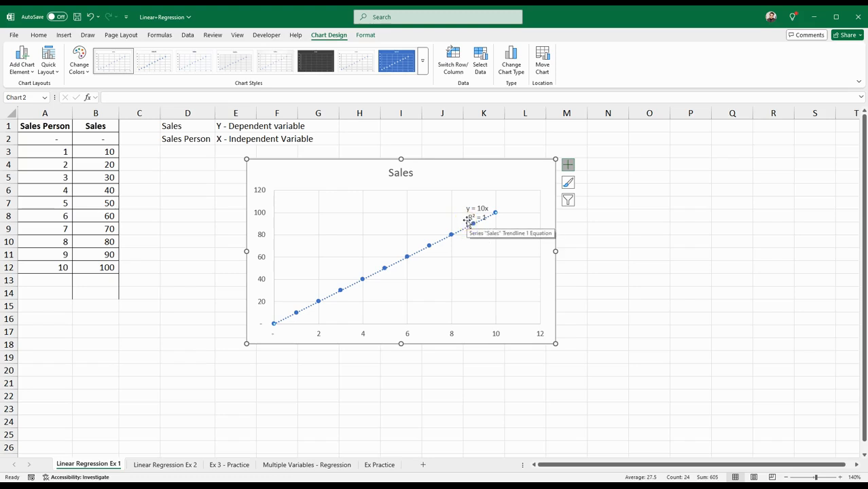
left_click(467, 221)
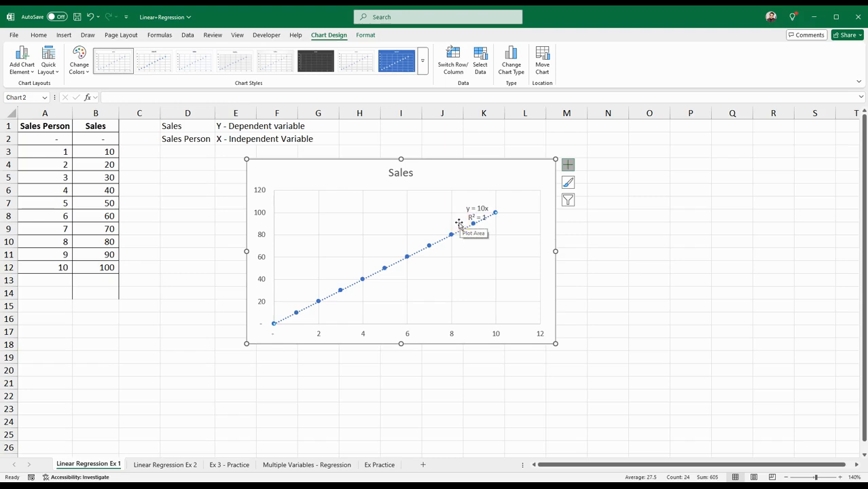
left_click(459, 224)
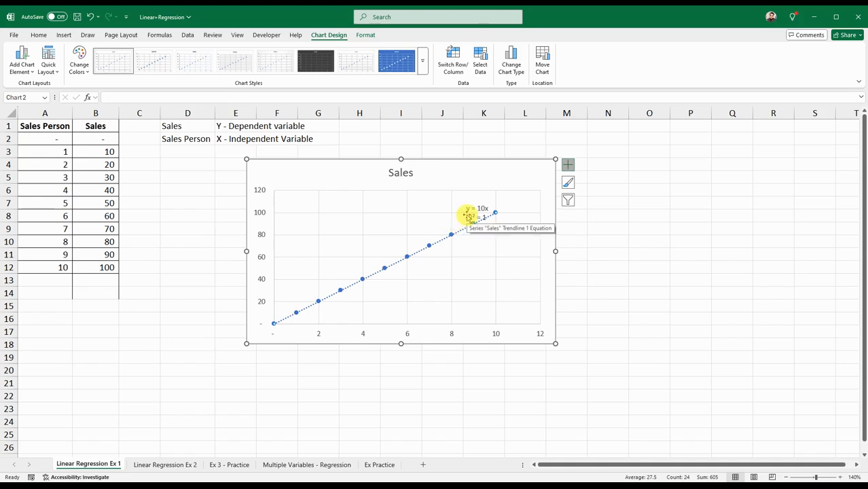
left_click(467, 216)
left_click(467, 215)
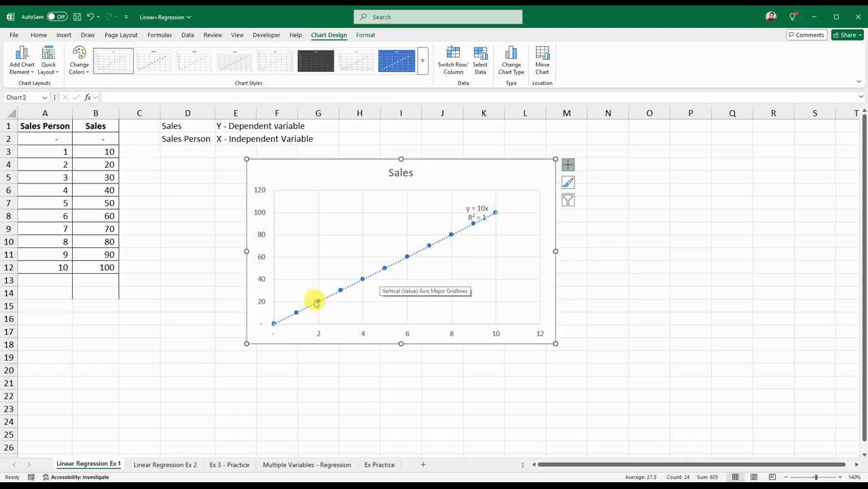
Open the Linear Regression Ex 2 sheet and compare the Sales Person and Sales values in rows 2, 3, 4 and 12
left_click(168, 465)
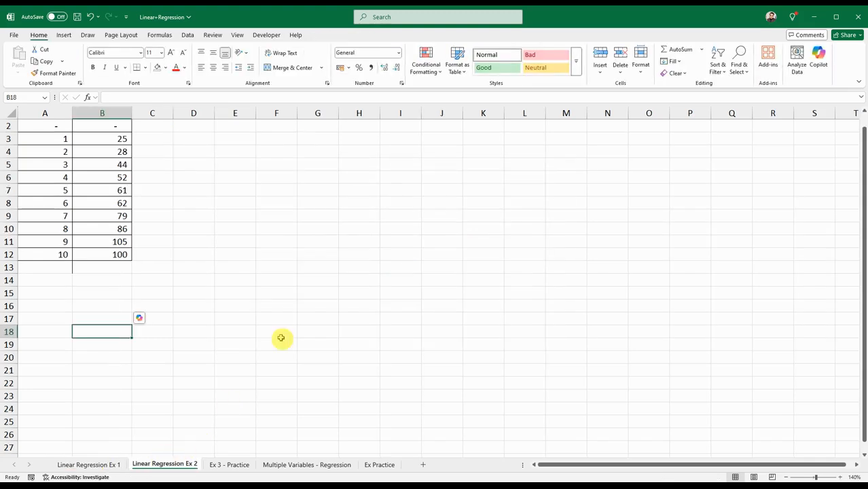
left_click(234, 243)
scroll(224, 308, "up", 1)
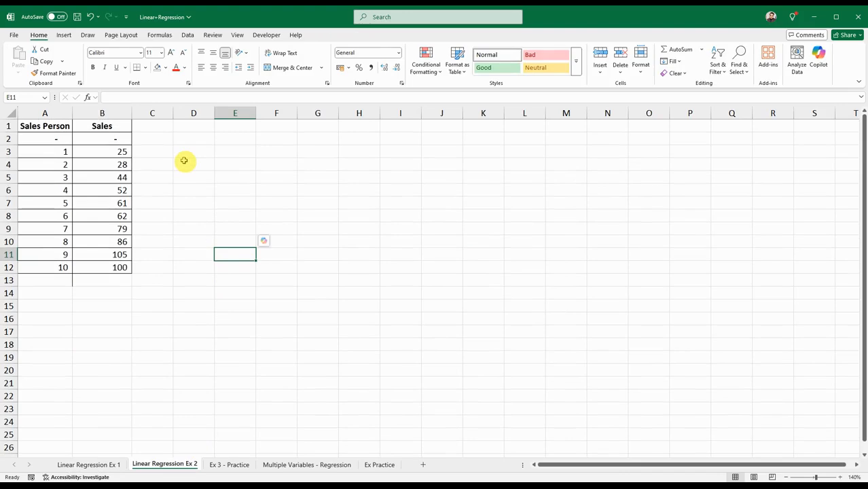
left_click(68, 140)
left_click(93, 140)
left_click(63, 153)
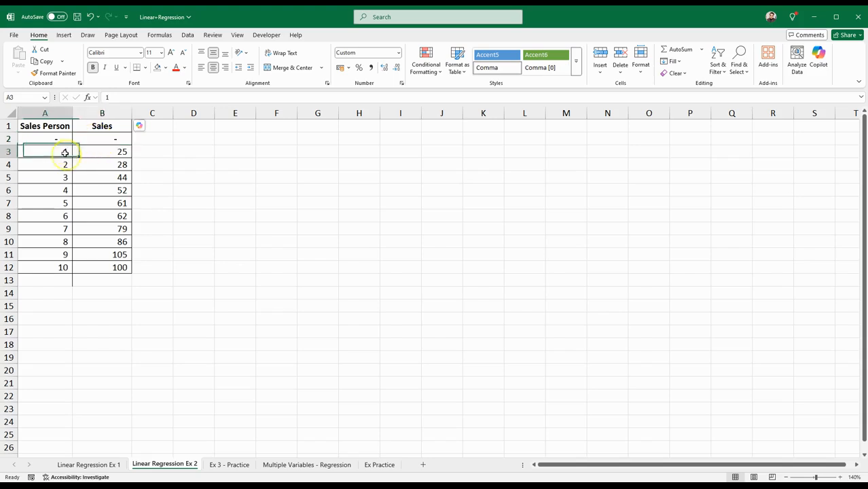
left_click(100, 154)
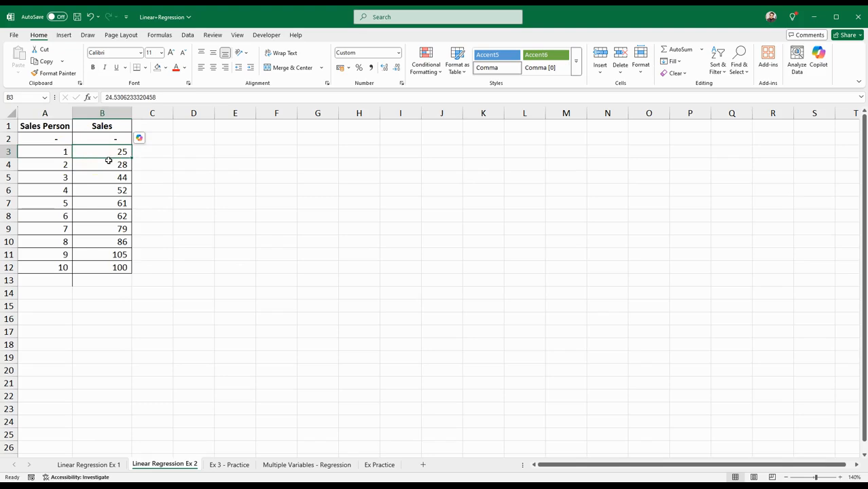
left_click(68, 164)
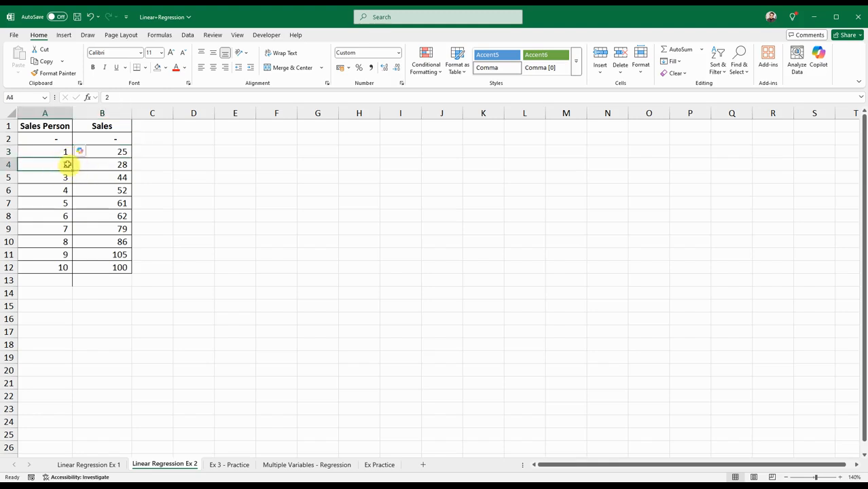
left_click(95, 165)
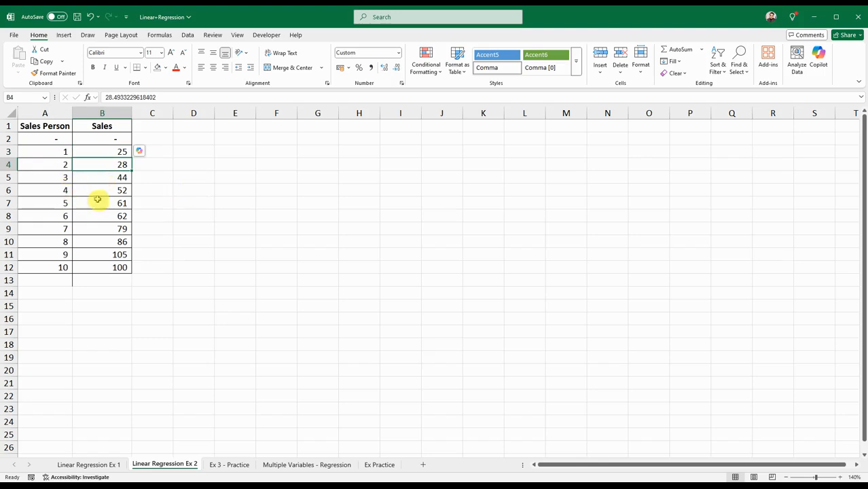
left_click(61, 267)
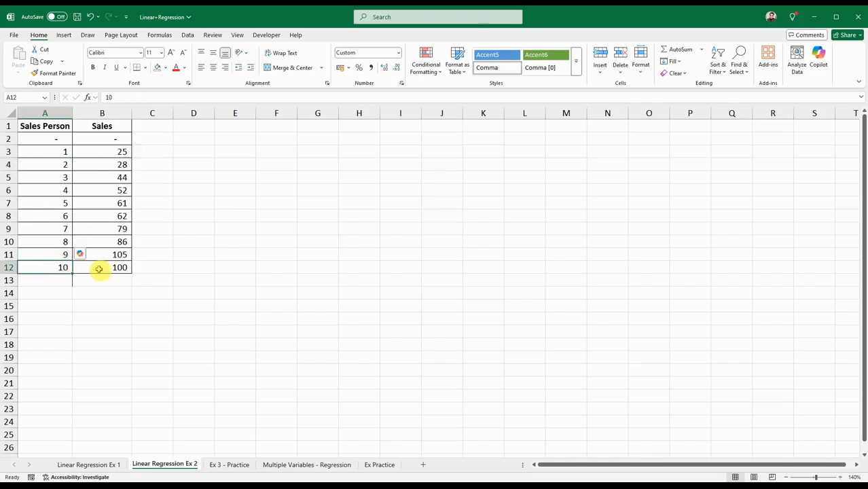
left_click(102, 268)
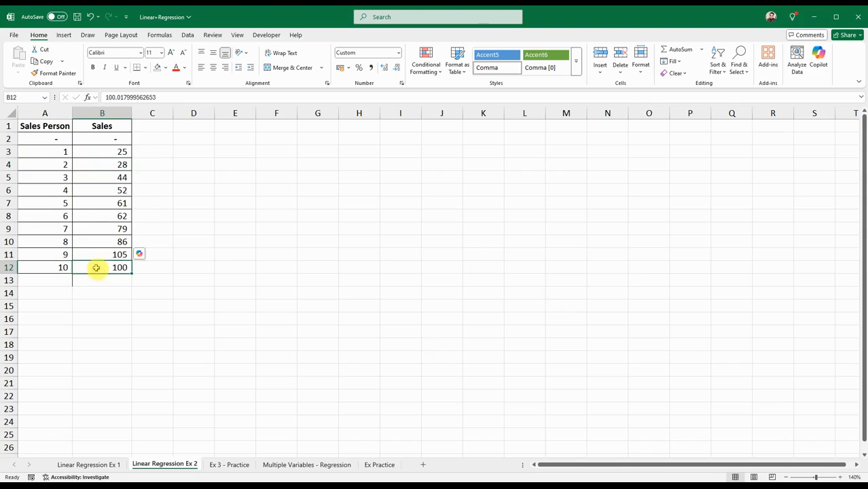
Examine how the Sales values change from one row to the next in B3:B12
left_click_drag(102, 254, 104, 267)
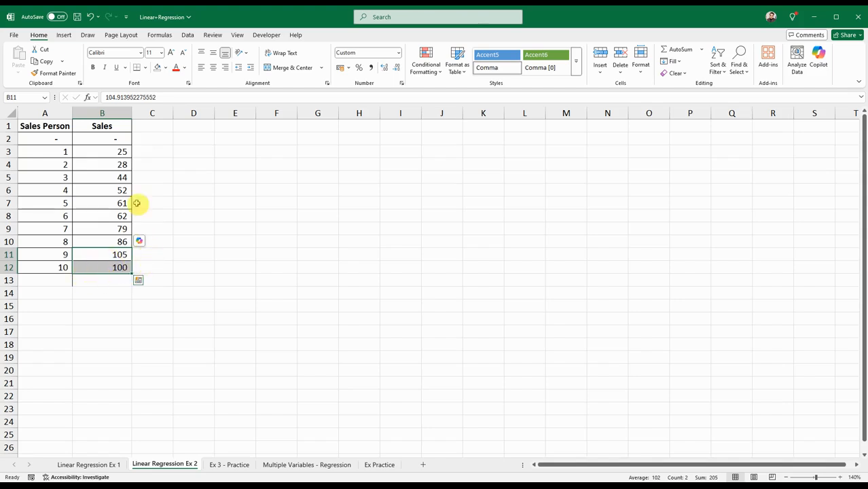
left_click_drag(116, 152, 117, 266)
left_click(117, 191)
left_click(116, 164)
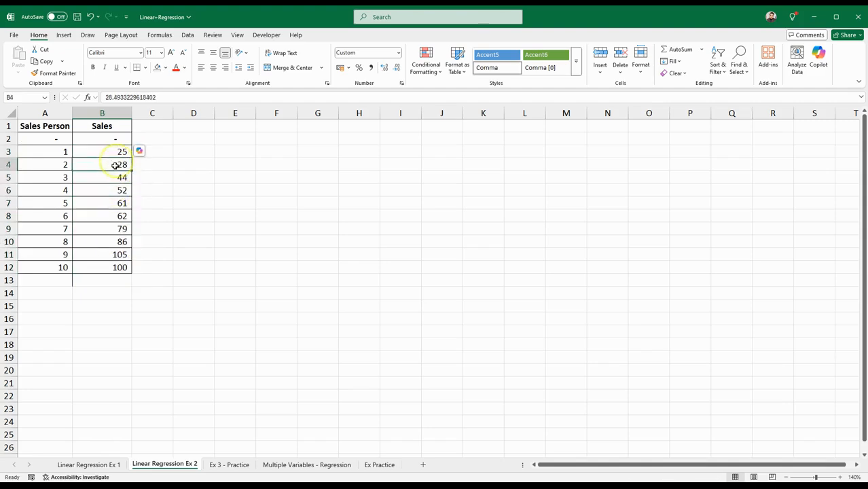
left_click(115, 177)
left_click(116, 190)
left_click(116, 203)
left_click(116, 216)
left_click(117, 254)
left_click(119, 268)
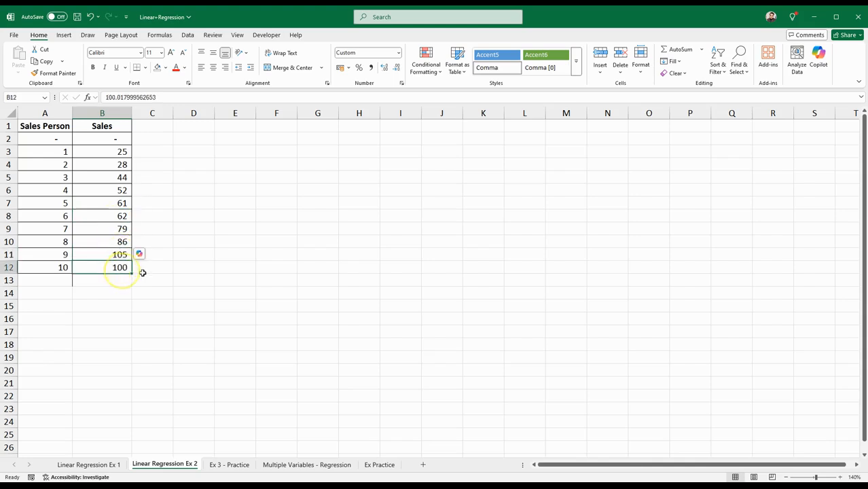
left_click(233, 256)
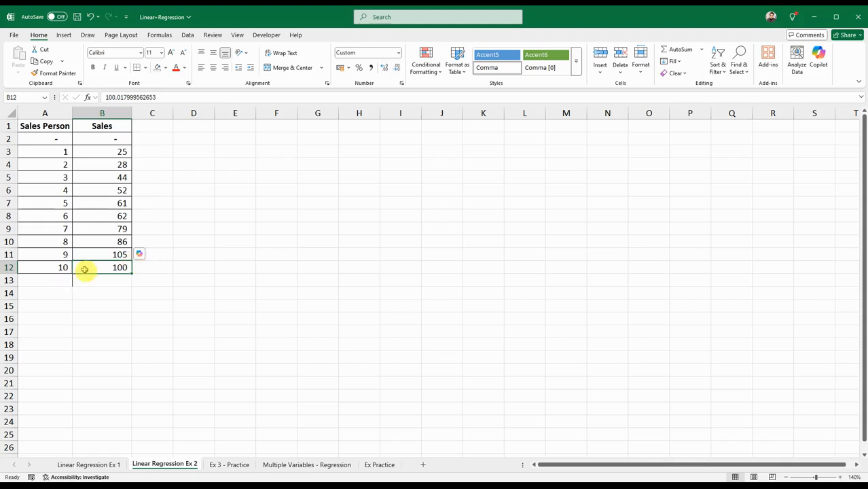
Enter 11 as the Sales Person value in A13 and ?? as its Sales placeholder in B13
left_click(65, 284)
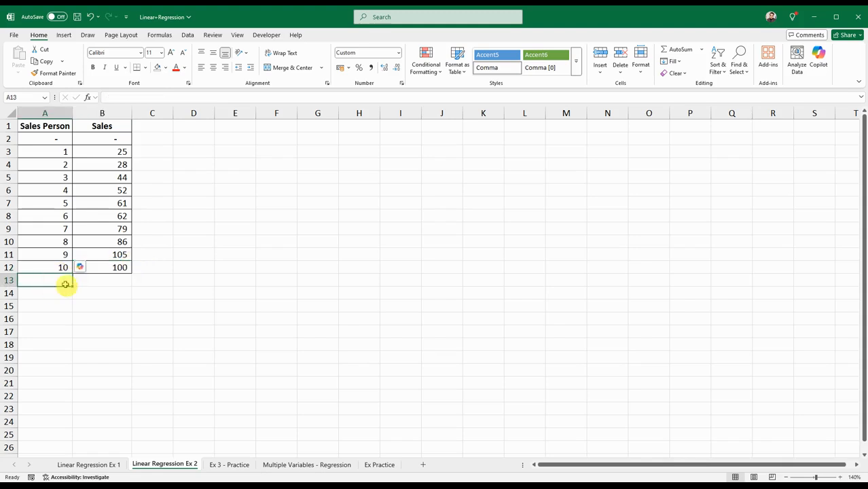
type("11")
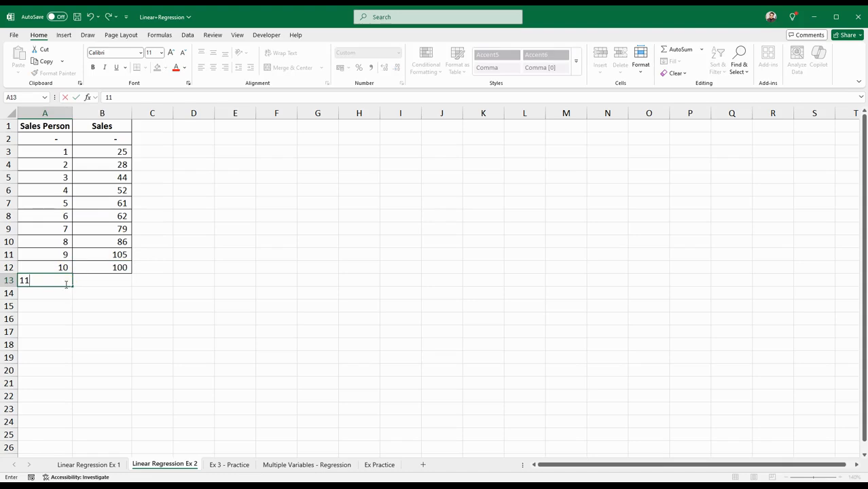
left_click(83, 281)
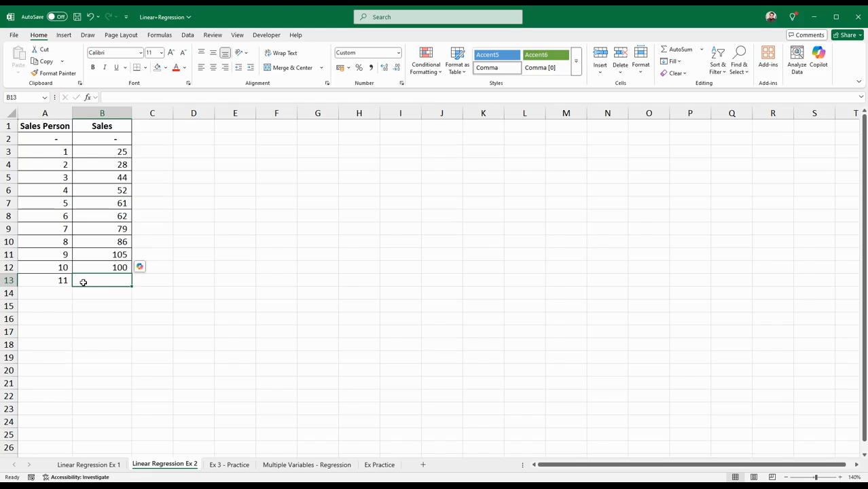
type("??")
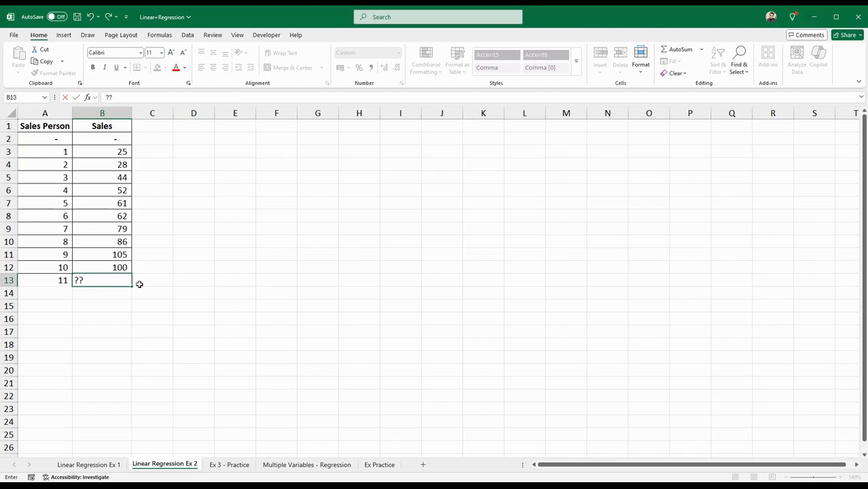
Clear the placeholder in B13 and the added Sales Person value in A13
key("BackSpace")
key("BackSpace")
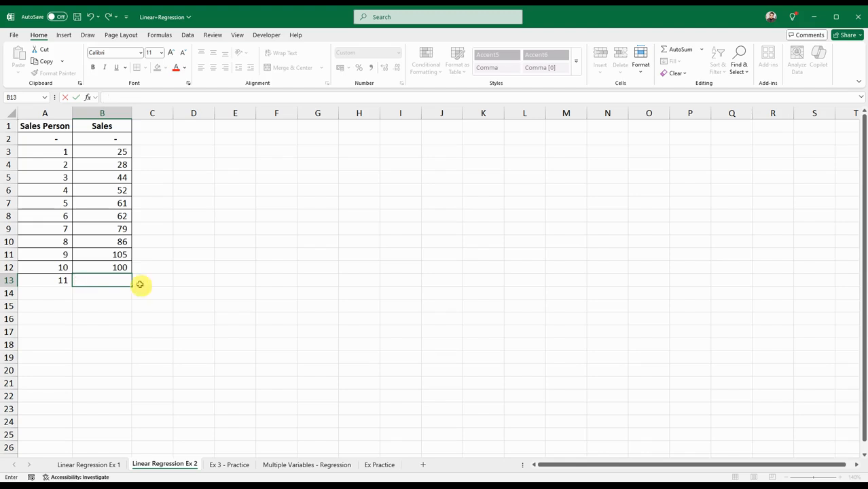
left_click(64, 281)
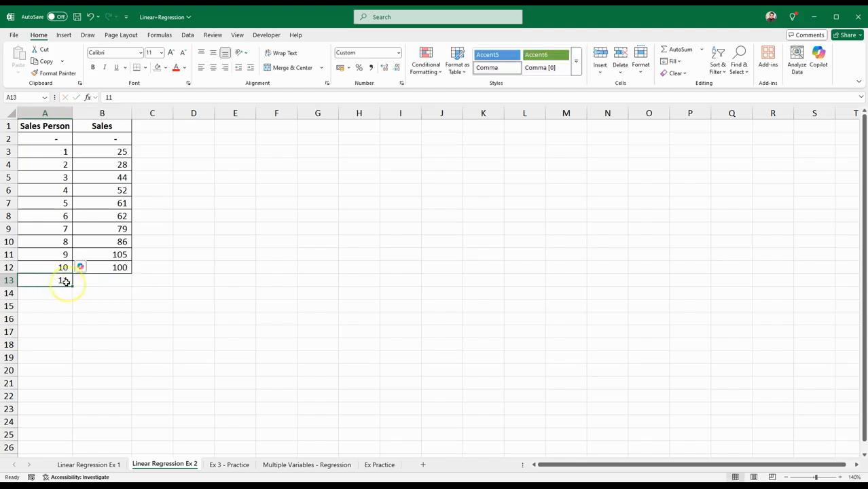
key("Delete")
left_click(144, 286)
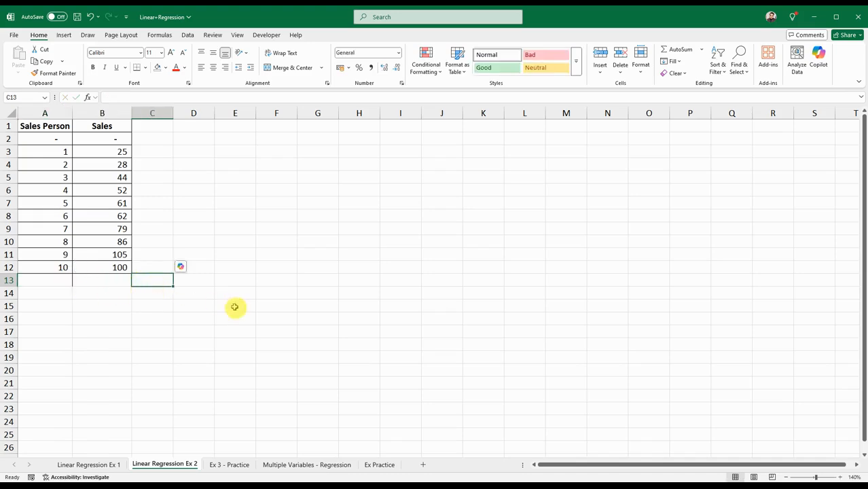
Insert a markers-only scatter chart from A1:B12 and move it up beside the data table, with its upper edge near row 4
left_click(59, 127)
left_click_drag(72, 144, 106, 268)
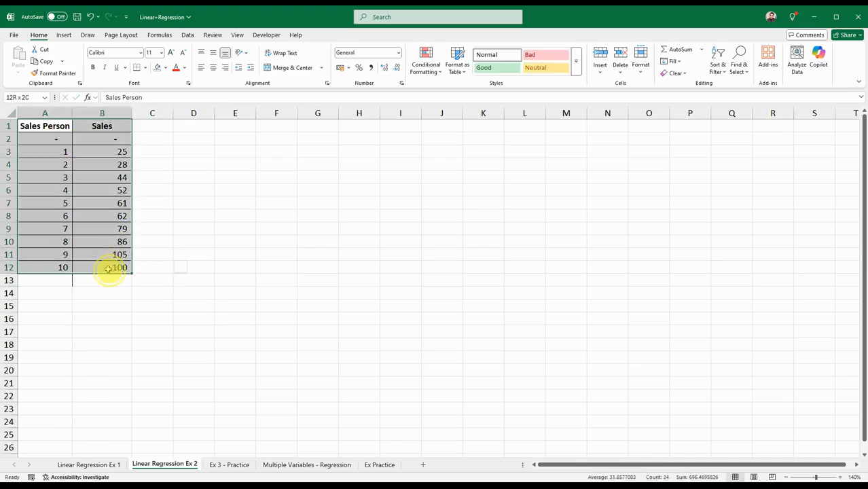
left_click(65, 36)
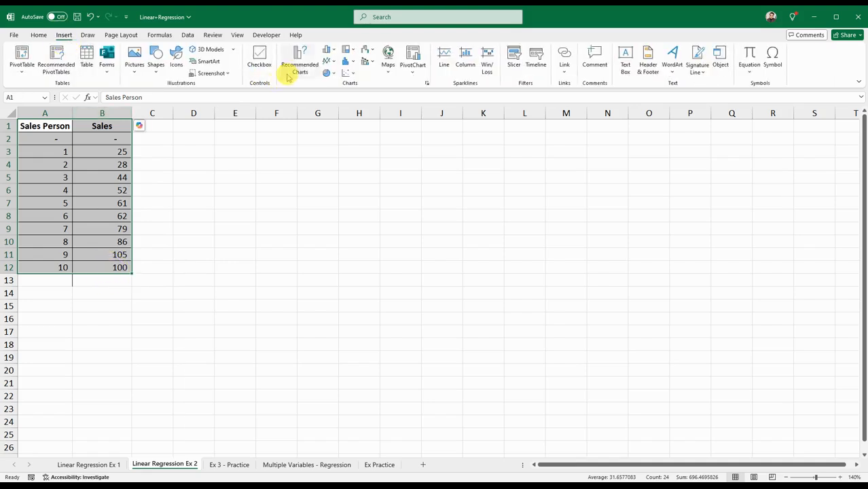
left_click(350, 73)
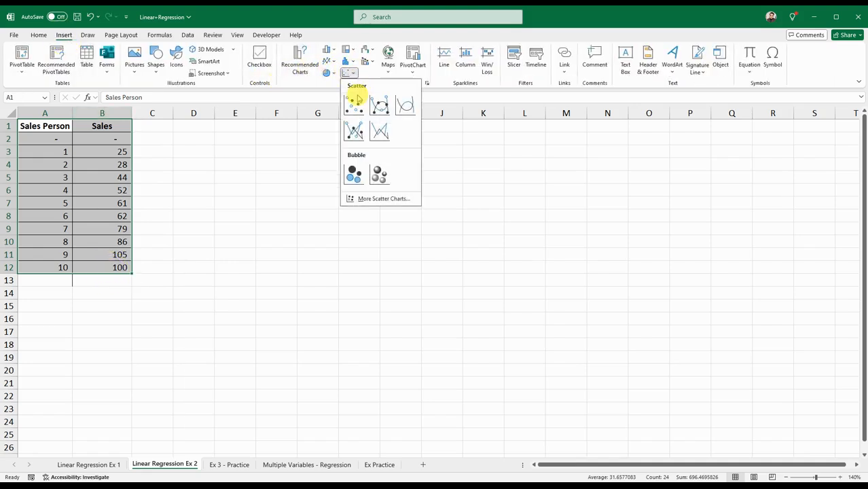
left_click(356, 107)
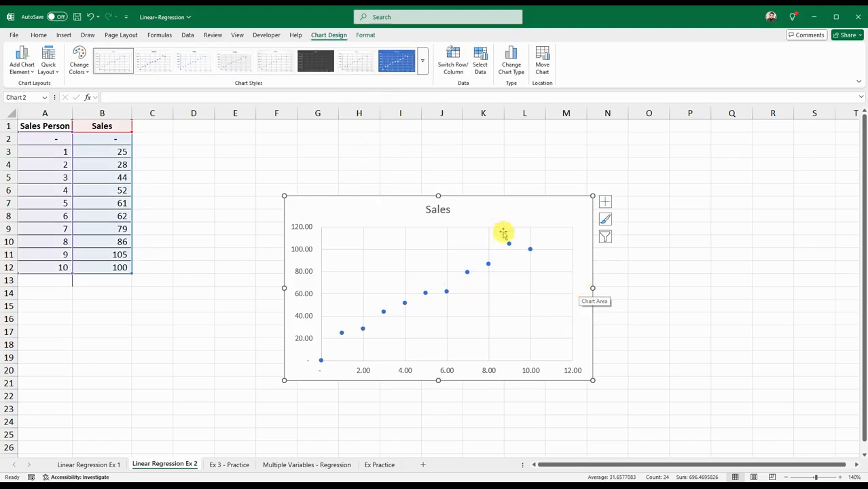
left_click_drag(469, 215, 455, 177)
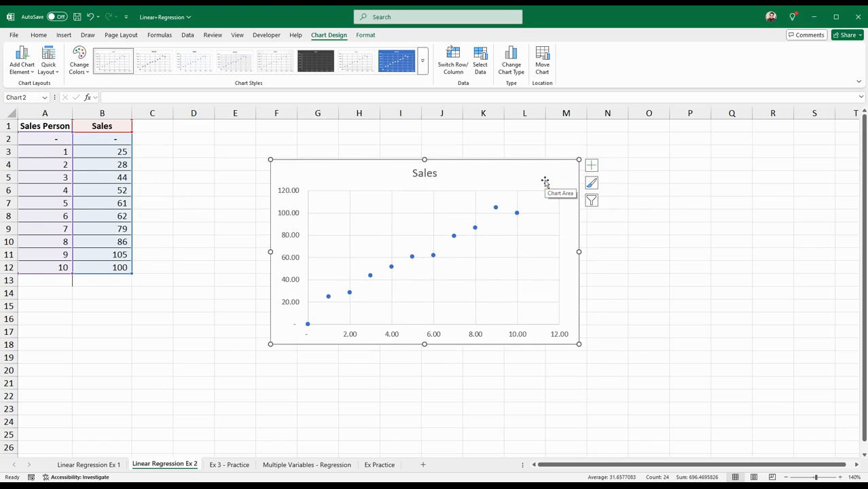
left_click(590, 166)
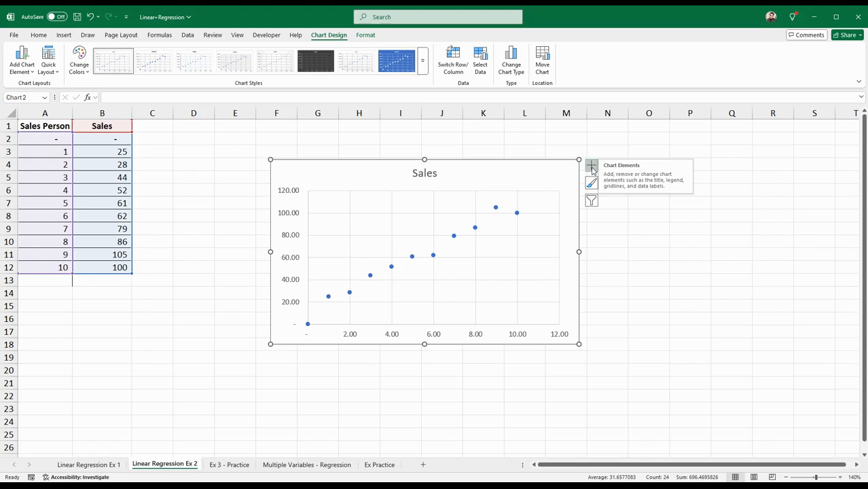
left_click(574, 167)
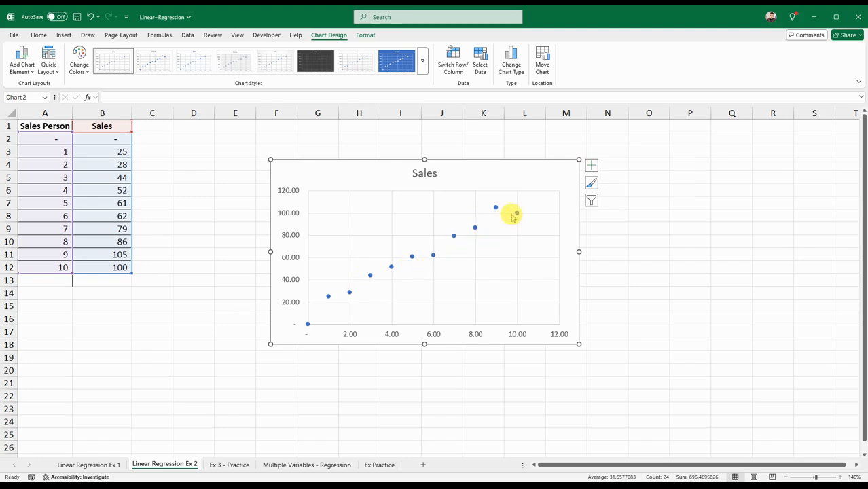
mouse_move(515, 218)
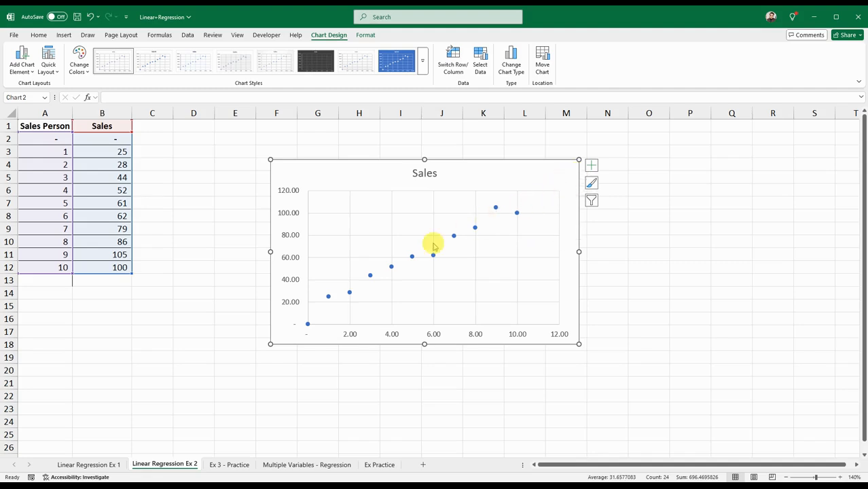
Add a linear trendline to the Sales scatter chart and display its equation and R-squared value on the chart
left_click(591, 169)
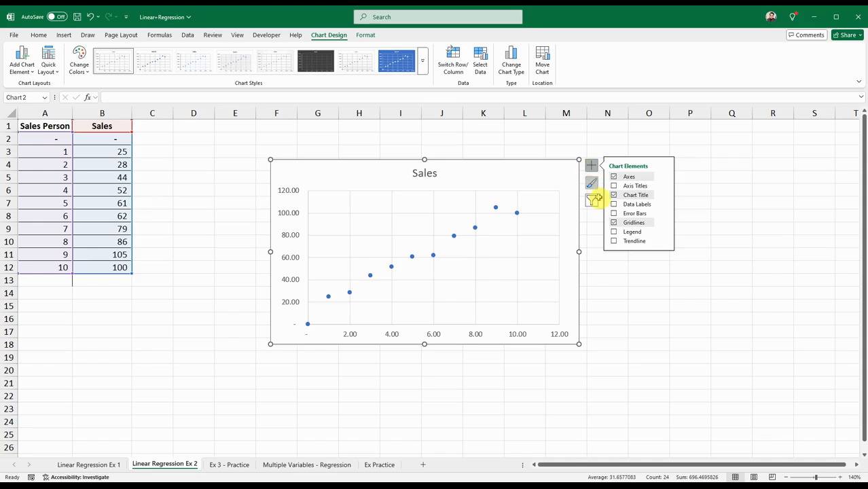
left_click(662, 244)
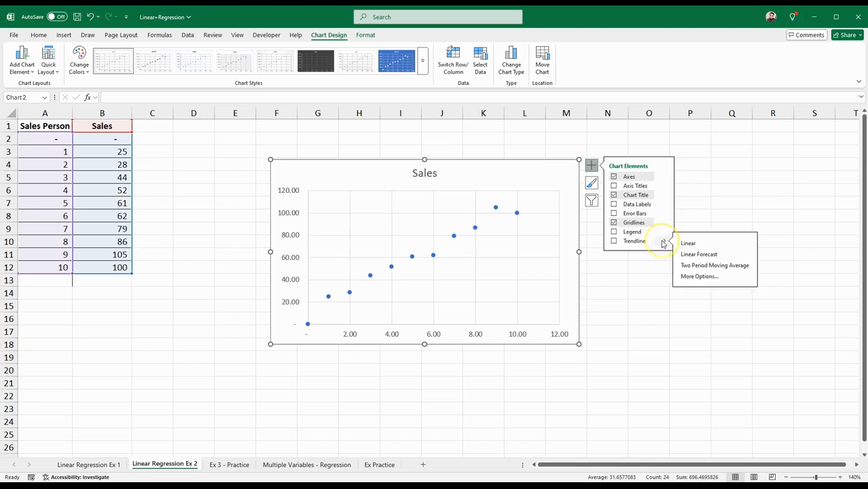
left_click(694, 278)
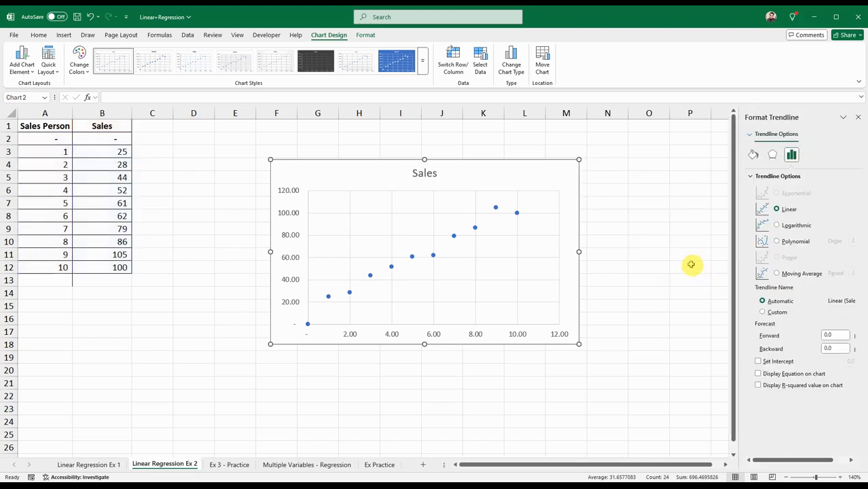
left_click(758, 374)
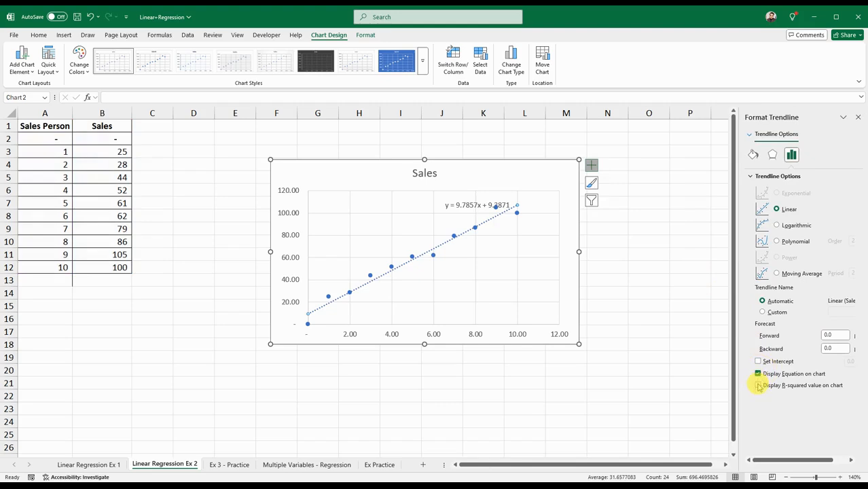
left_click(758, 385)
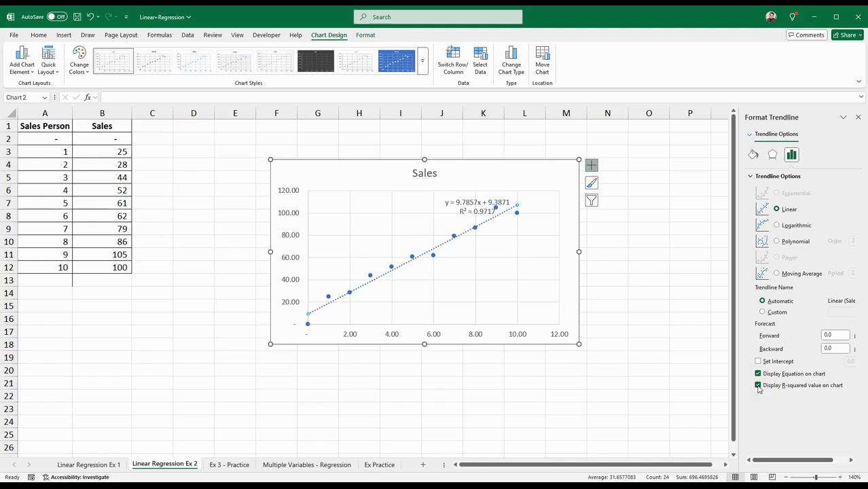
left_click(858, 117)
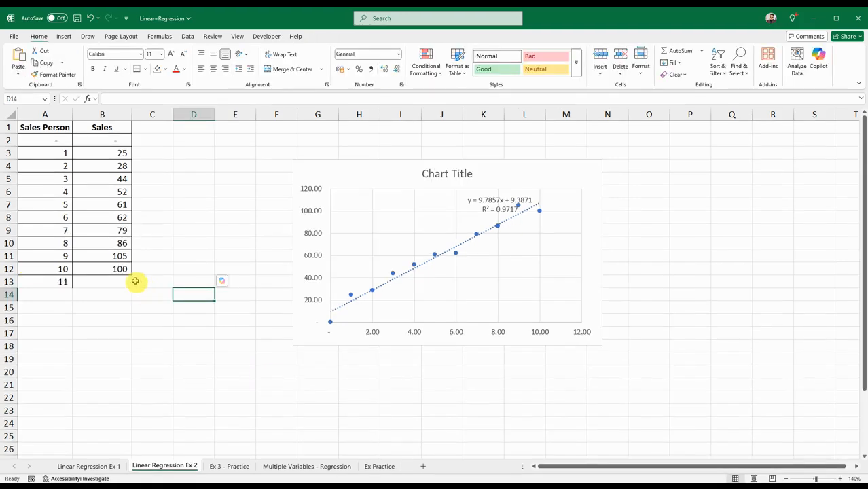
left_click(68, 282)
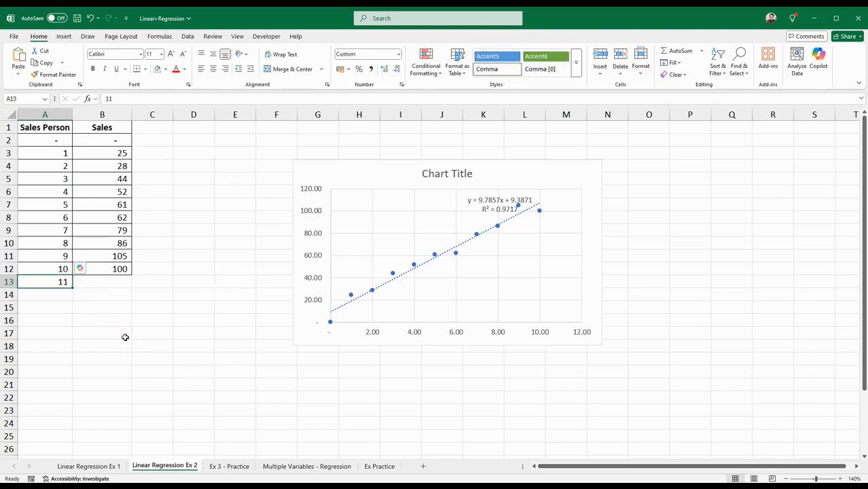
left_click(124, 337)
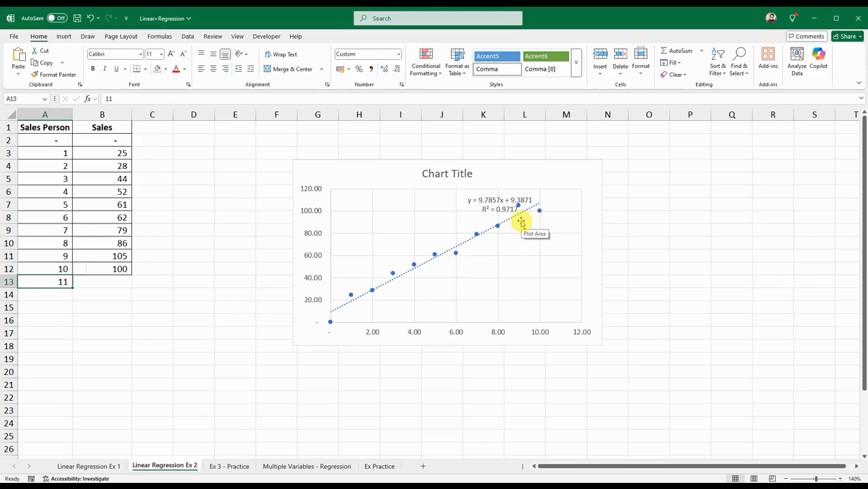
Review the scatter chart's linear trendline options for displaying the equation and R-squared value, then close them
left_click(566, 183)
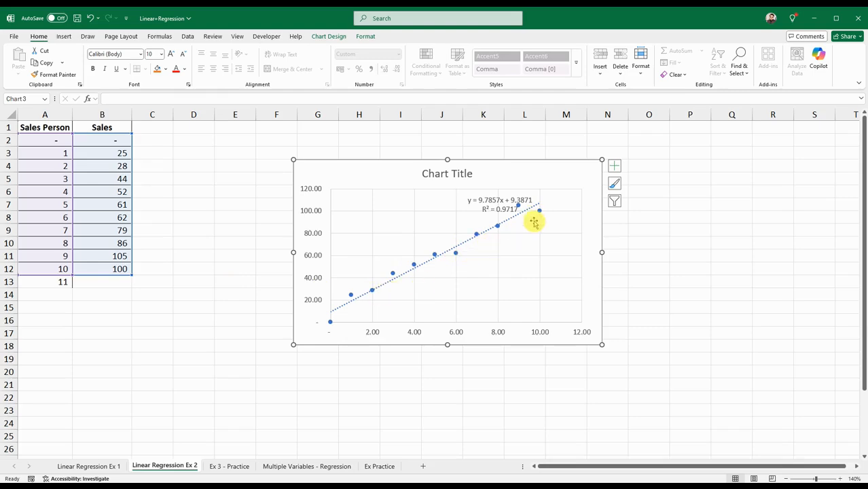
mouse_move(541, 215)
left_click(613, 169)
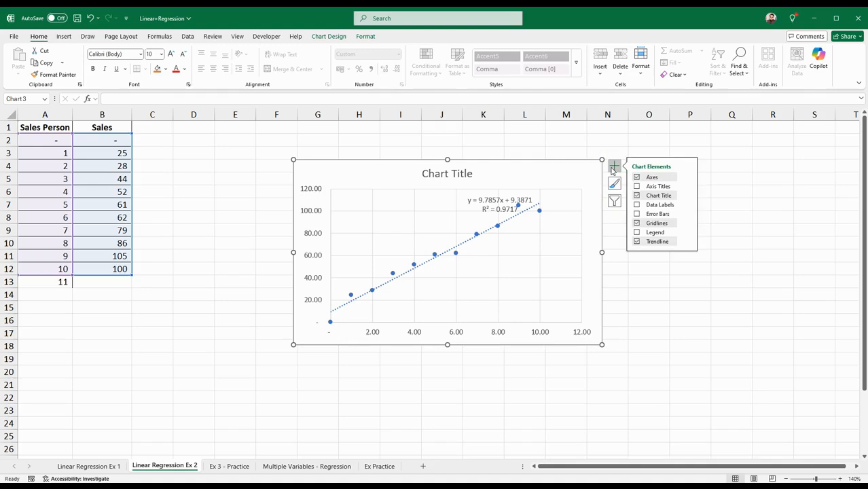
left_click(688, 243)
left_click(720, 276)
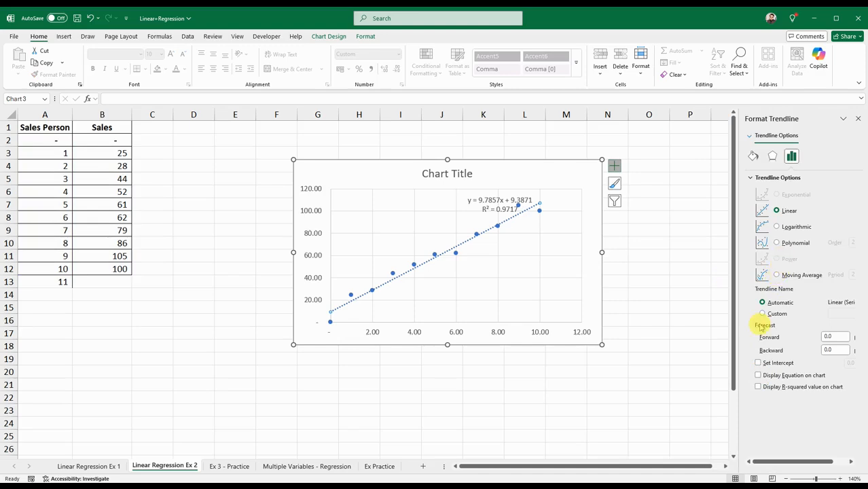
left_click(759, 375)
left_click(759, 376)
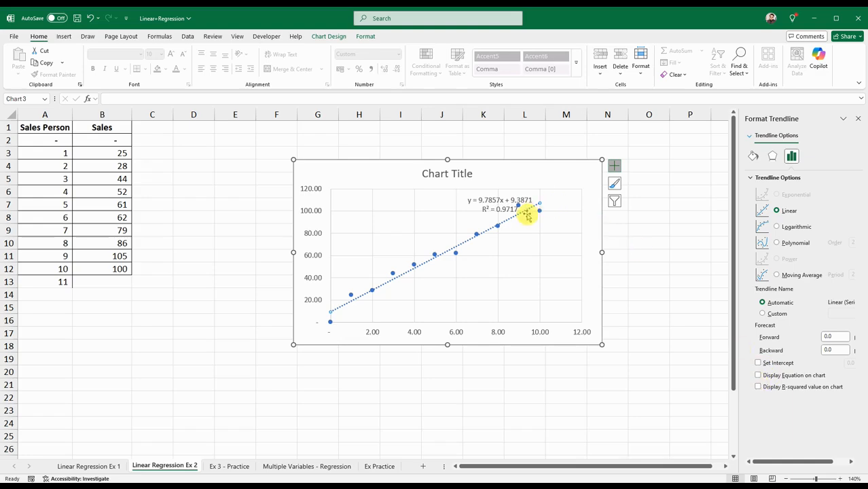
left_click(758, 386)
left_click(758, 387)
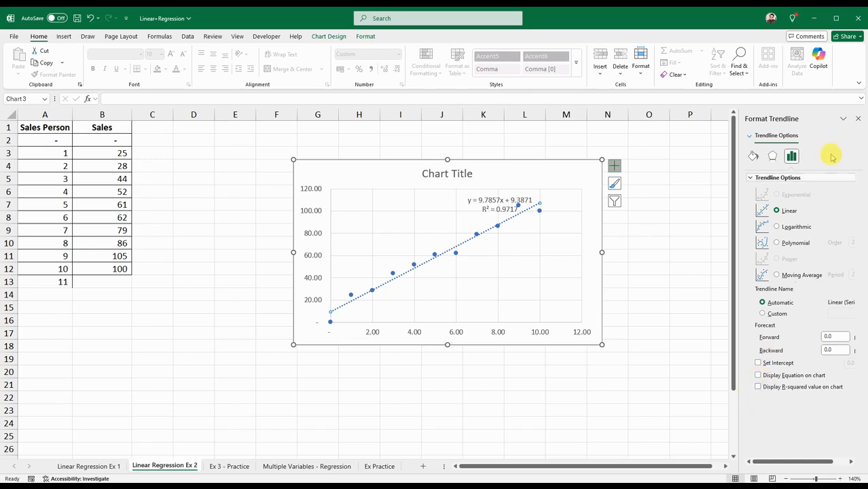
left_click(858, 120)
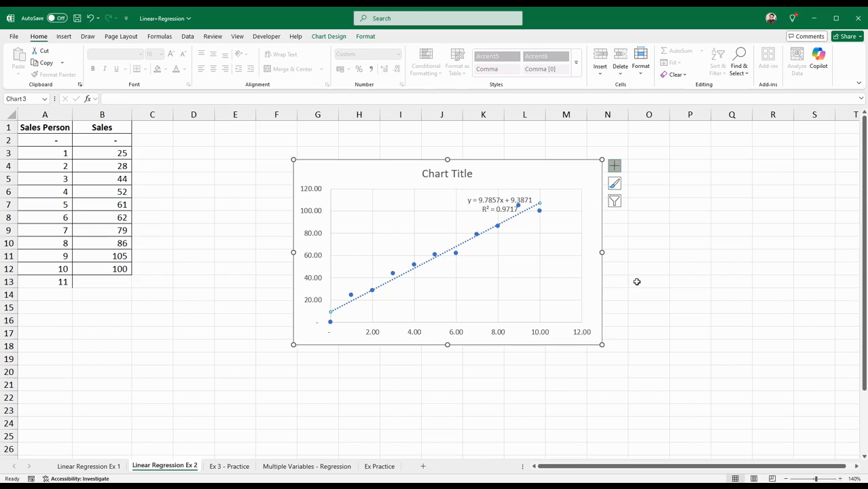
Examine the trendline's equation and R-squared label on the scatter chart
left_click(503, 204)
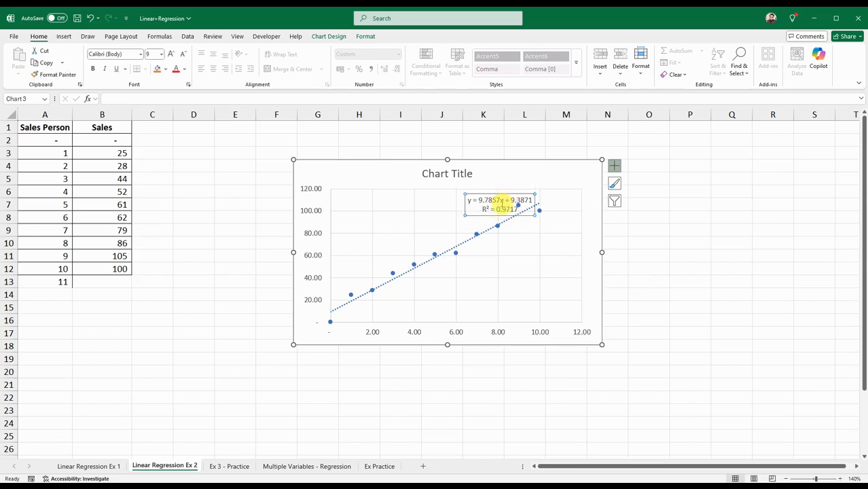
left_click(504, 225)
left_click(503, 224)
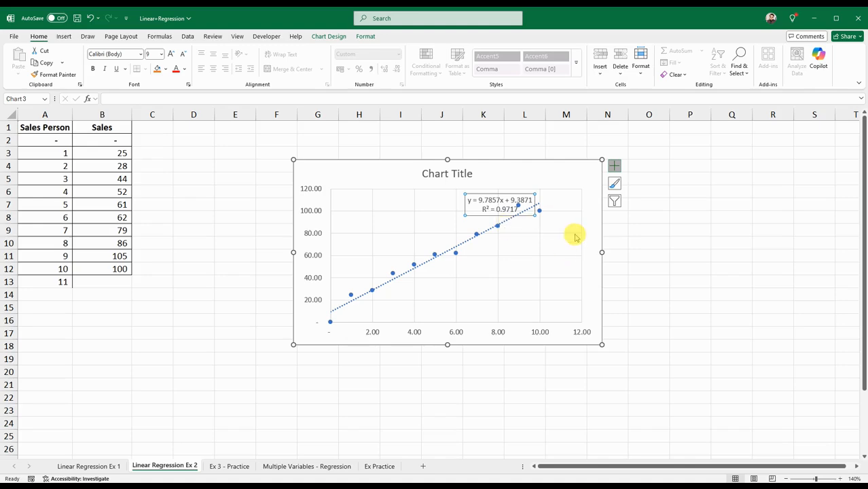
left_click(271, 242)
left_click(267, 254)
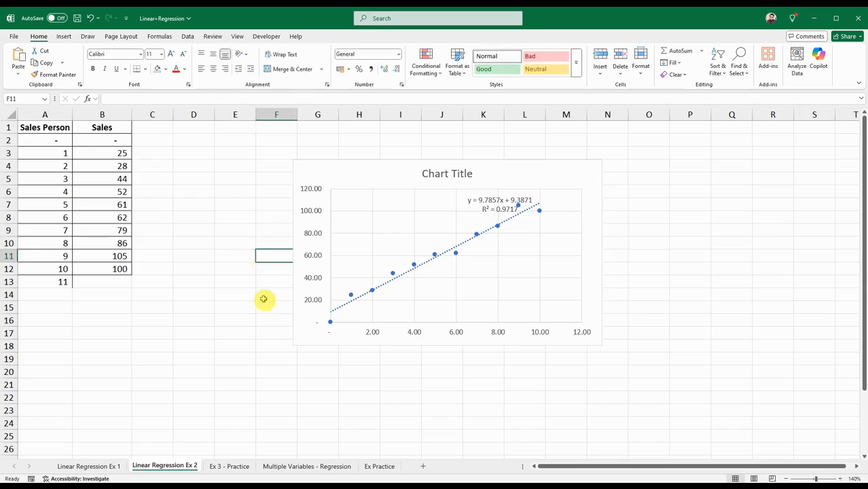
left_click(227, 294)
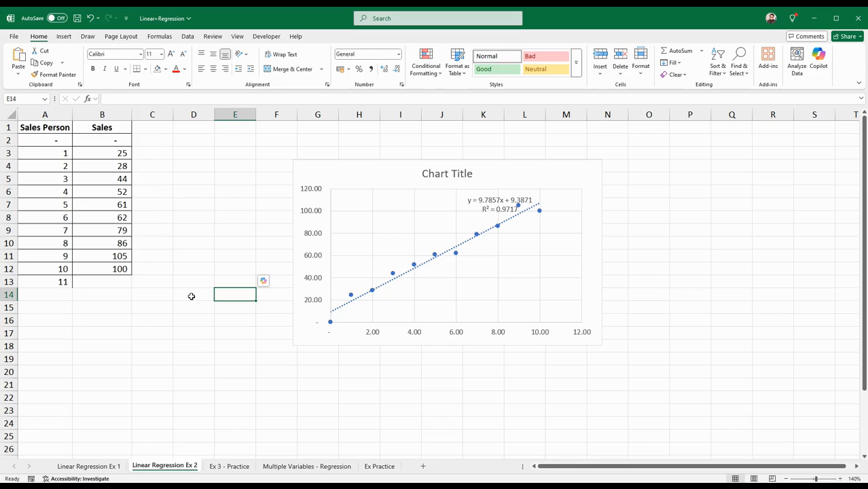
Multiply the trendline slope by the Sales Person value 11 in B13 with the formula =9.7857*11
left_click(127, 282)
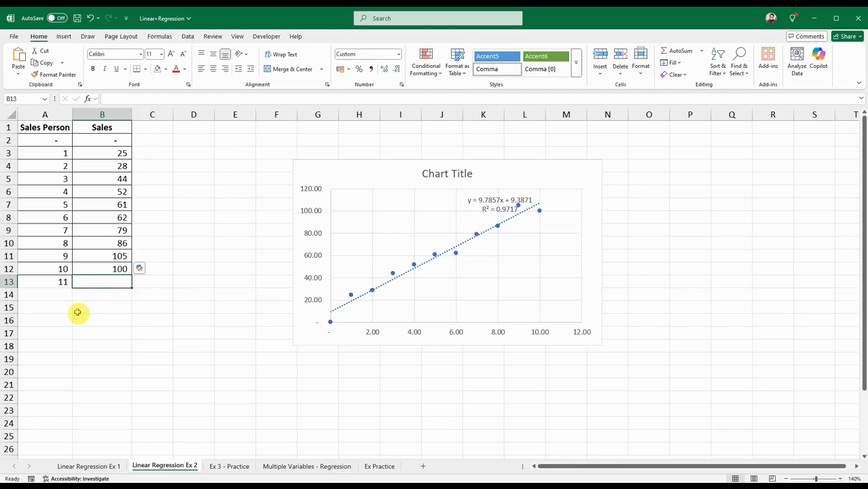
left_click(57, 284)
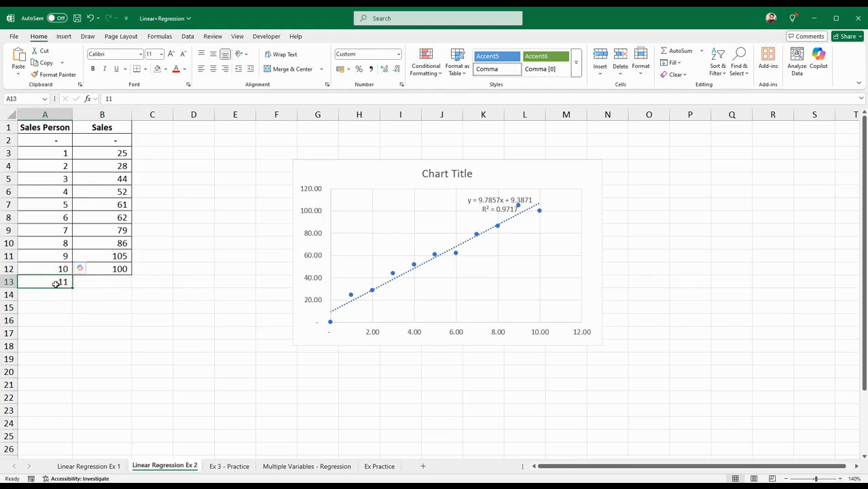
left_click(95, 283)
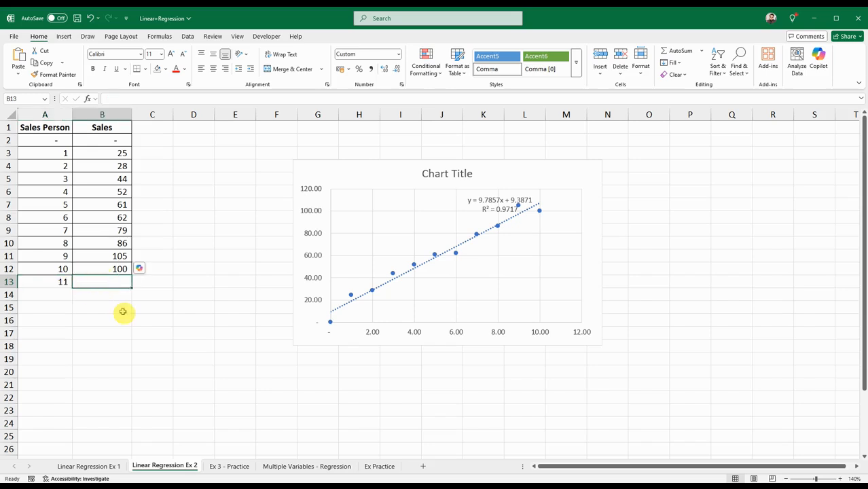
type("=")
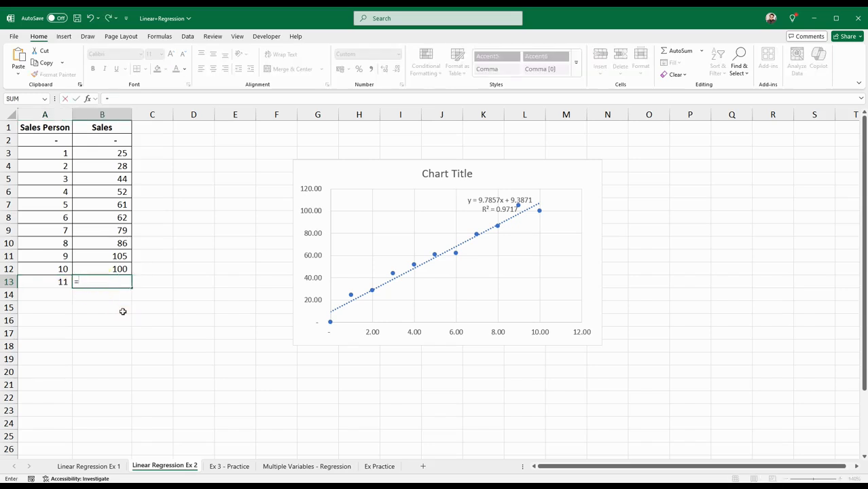
type("9.7857*11")
key("Return")
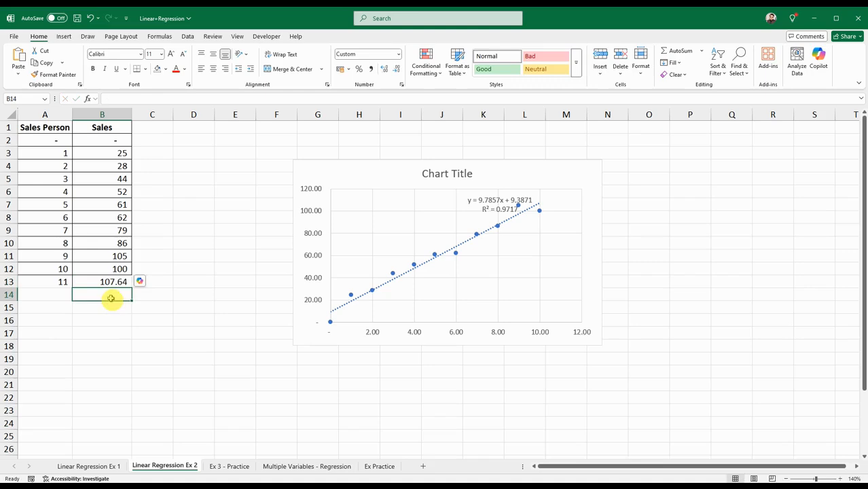
Add the trendline intercept to the slope product in B14 with the formula =B13+9.3871
type("=")
left_click(111, 281)
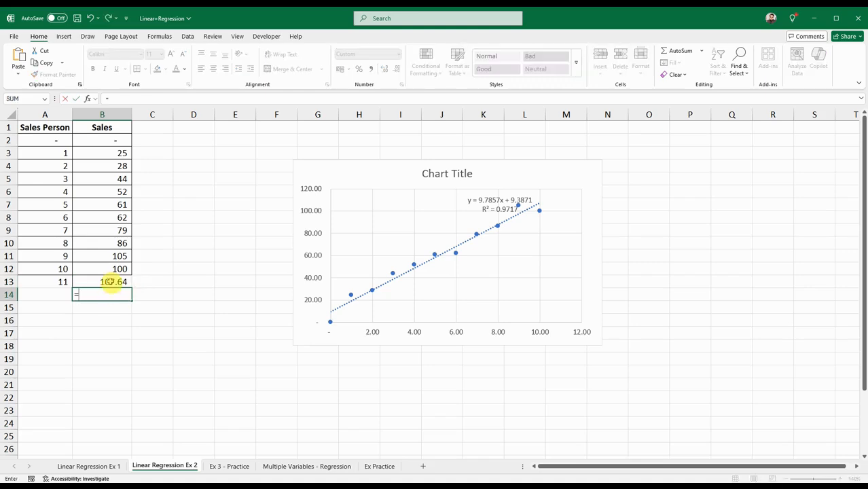
type("+")
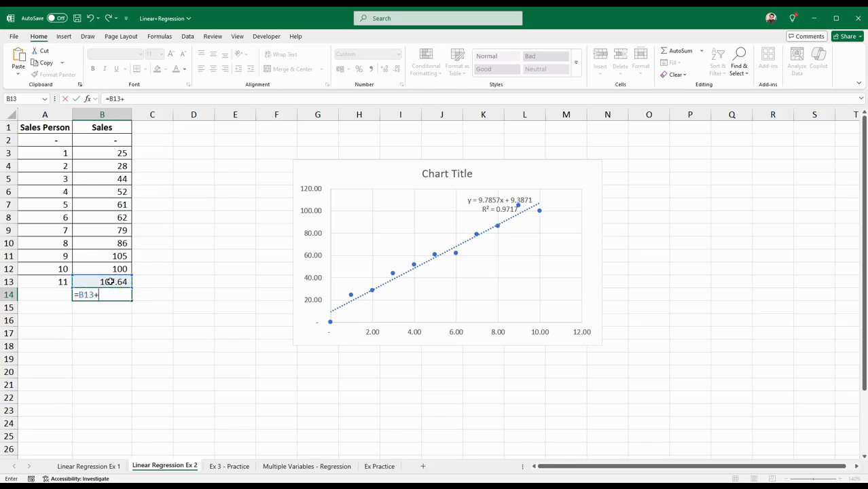
type("9.3871")
key("Return")
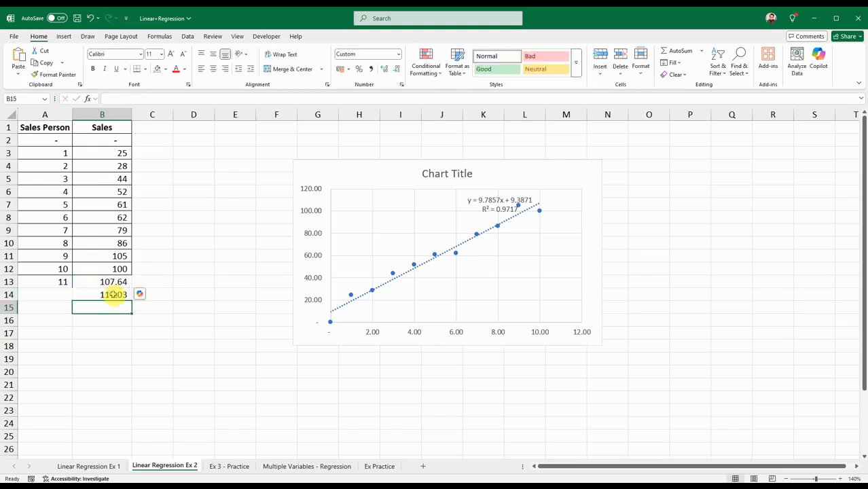
left_click(116, 298)
Forecast the Sales value for the Sales Person in A13 by entering =FORECAST.LINEAR(A13,B2:B12,A2:A12) in B15
left_click(117, 310)
scroll(102, 339, "down", 1)
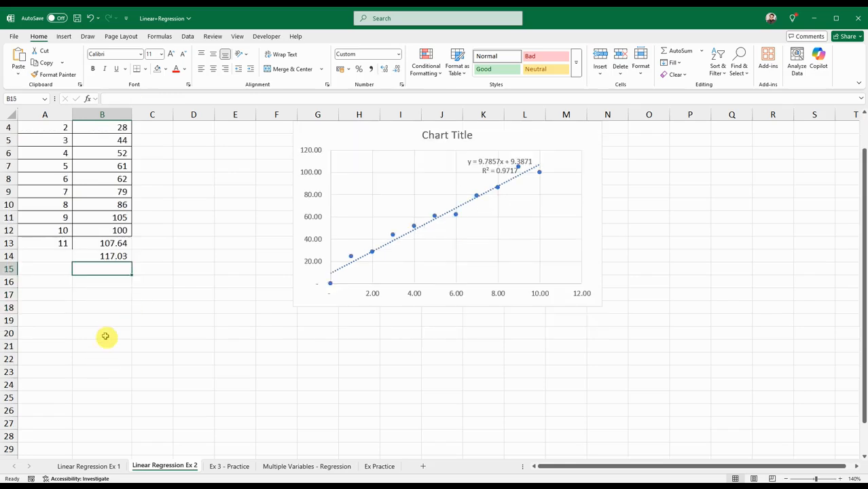
type("=")
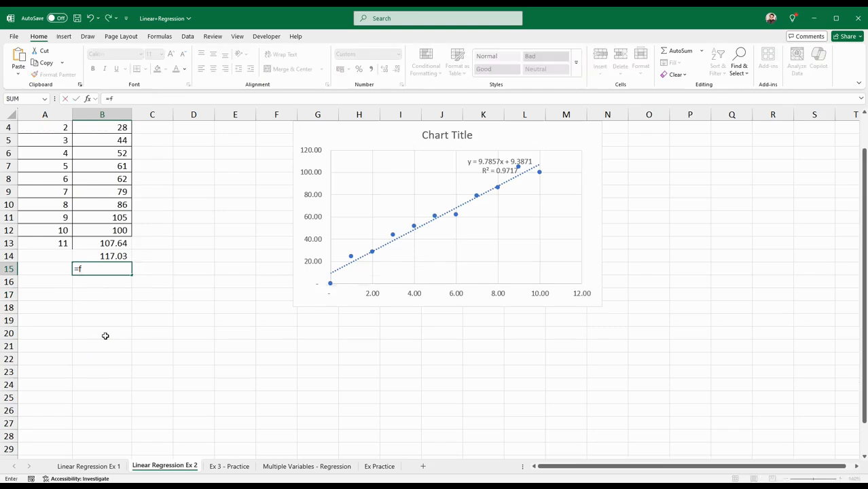
type("forc")
key("BackSpace")
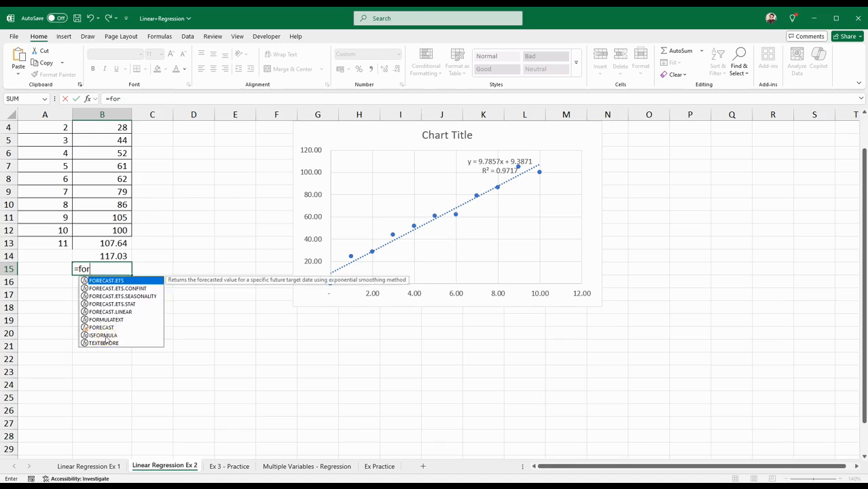
double_click(109, 312)
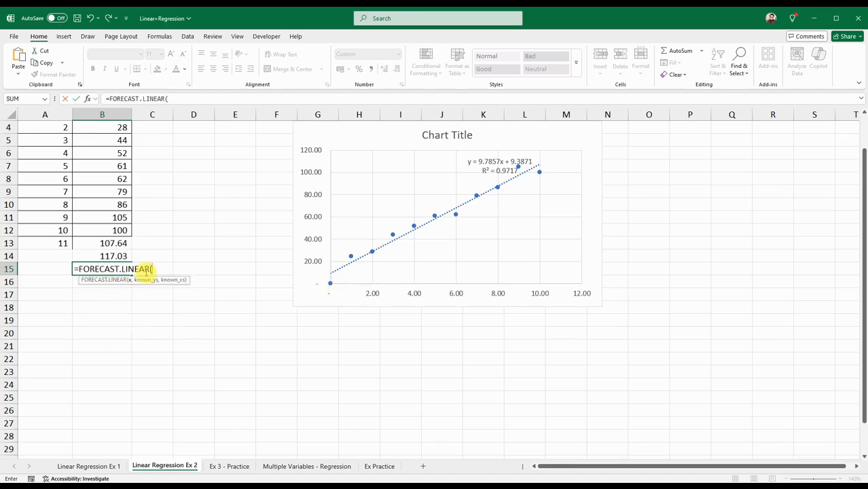
left_click(65, 243)
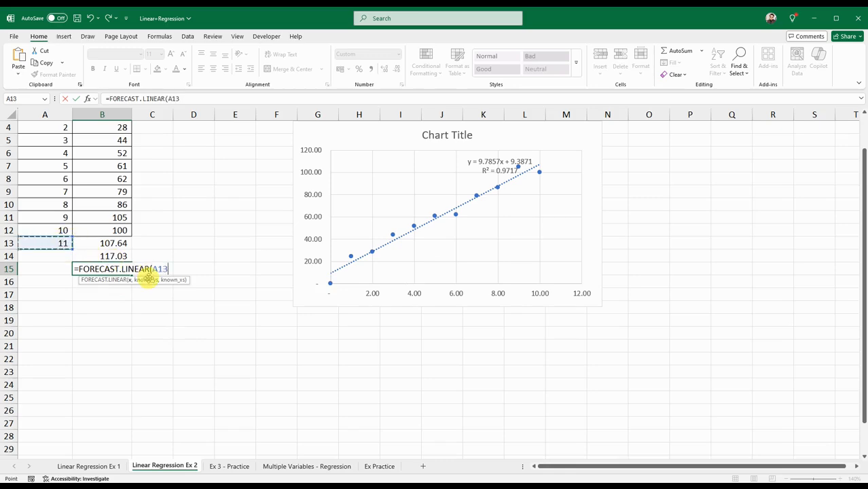
type(",")
left_click_drag(95, 233, 100, 140)
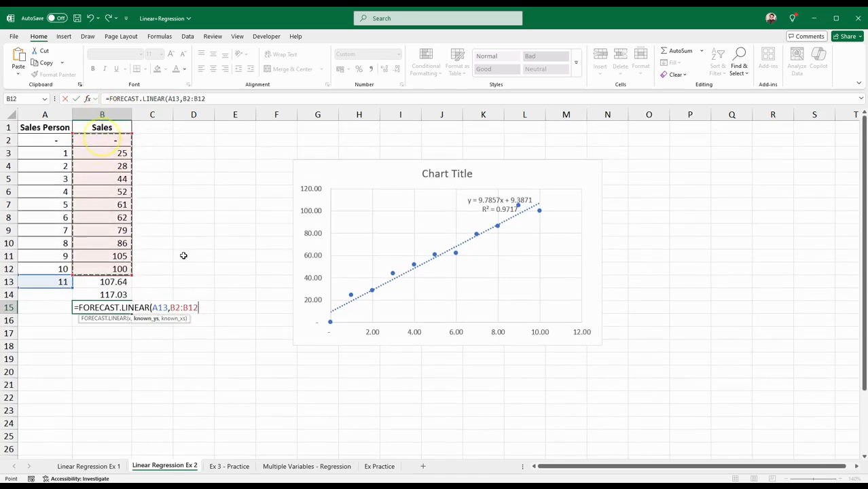
type(",")
left_click_drag(58, 267, 58, 141)
key("Return")
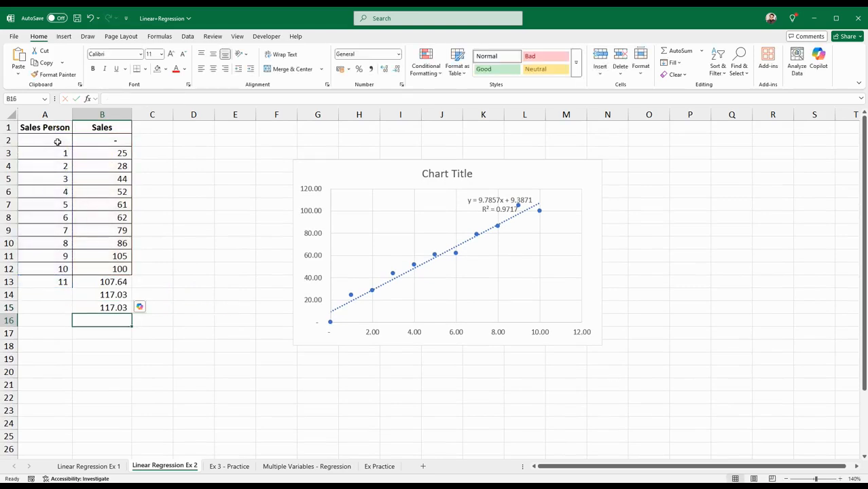
Compare the manual trendline calculation in B14 with the FORECAST.LINEAR result in B15
left_click(108, 306)
left_click(112, 290)
left_click(114, 307)
left_click(111, 295)
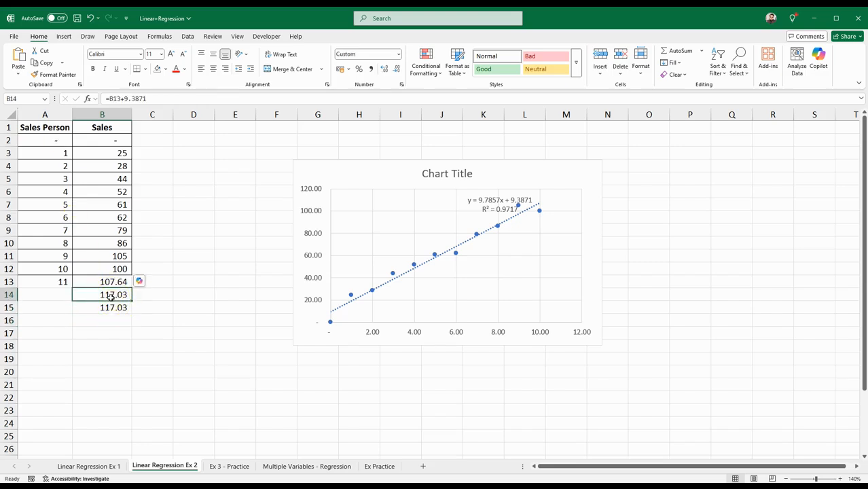
left_click(108, 306)
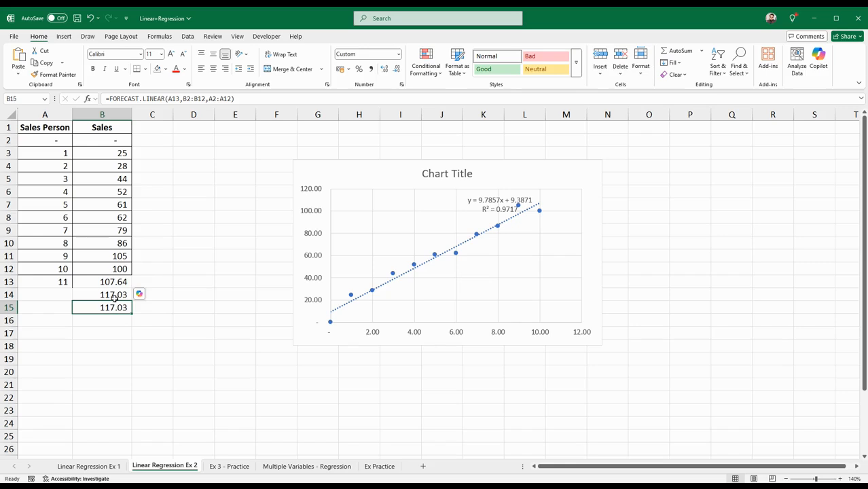
left_click(175, 348)
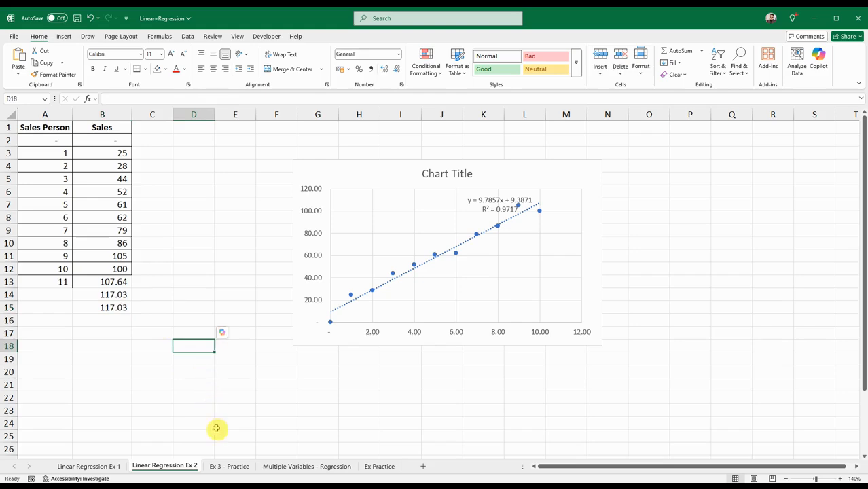
On the Ex 3 - Practice sheet, forecast Sales for the Sales Person in A13 by entering =FORECAST.LINEAR(A13,B2:B12,A2:A12) in B14
left_click(228, 466)
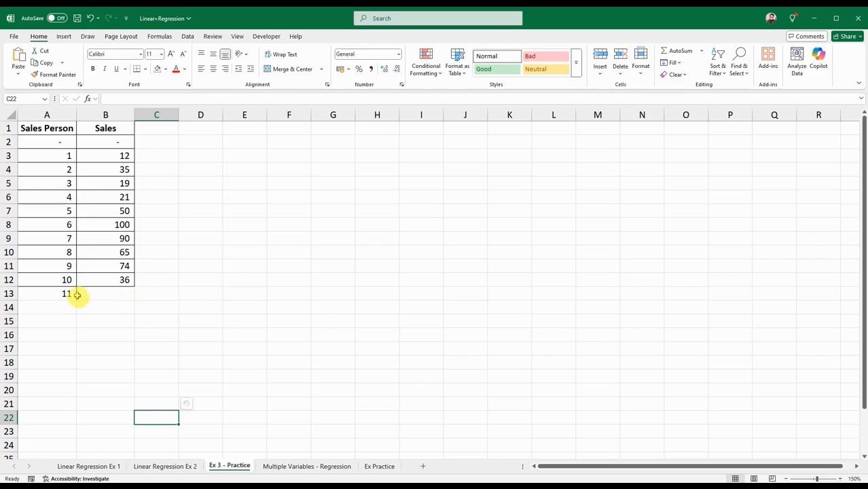
left_click(90, 308)
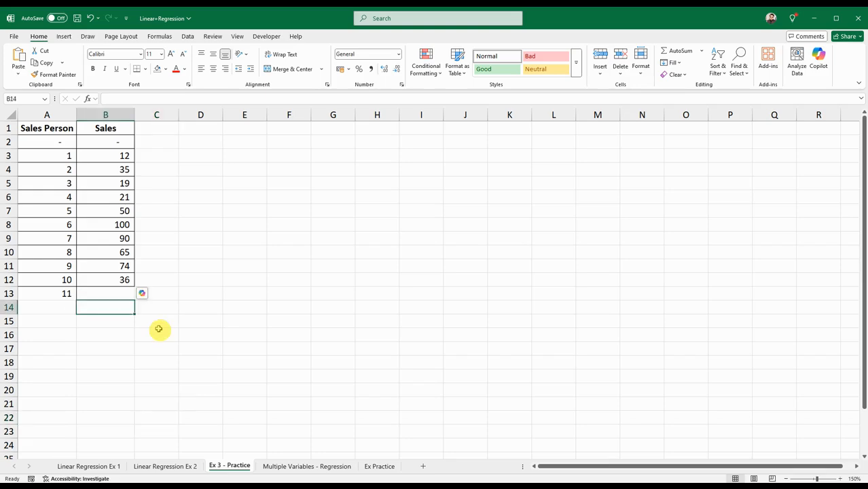
type("=")
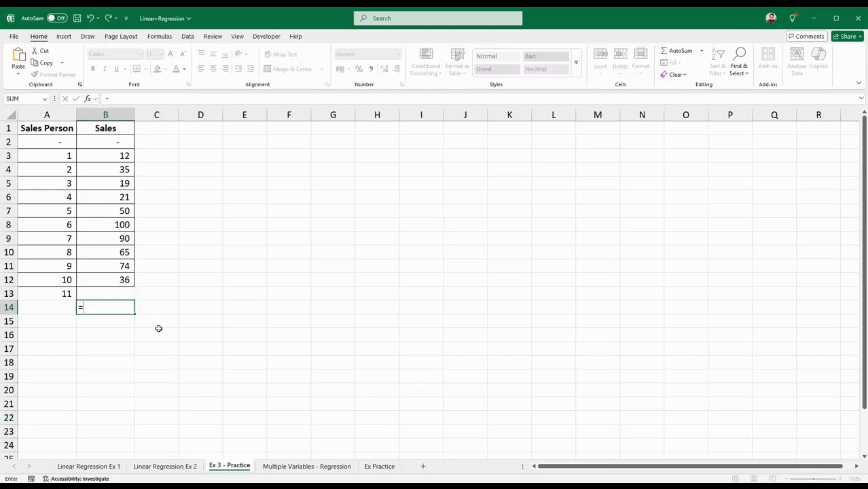
type("lin")
key("BackSpace")
key("BackSpace")
key("BackSpace")
type("for")
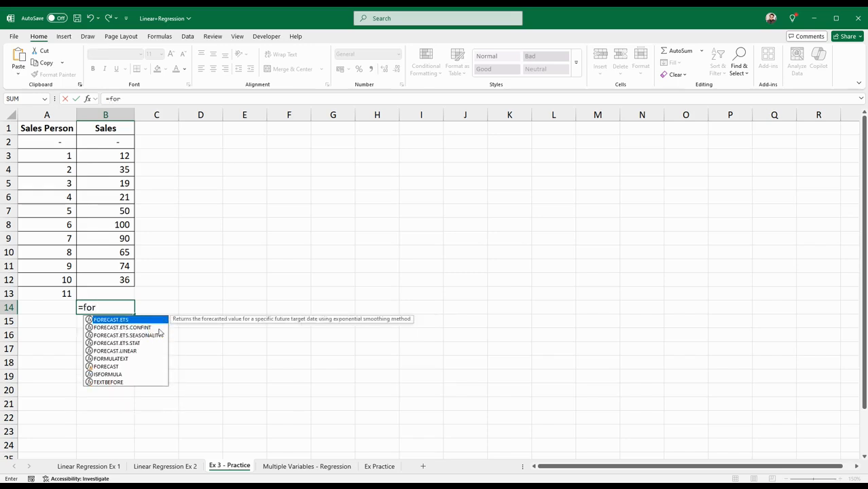
double_click(137, 350)
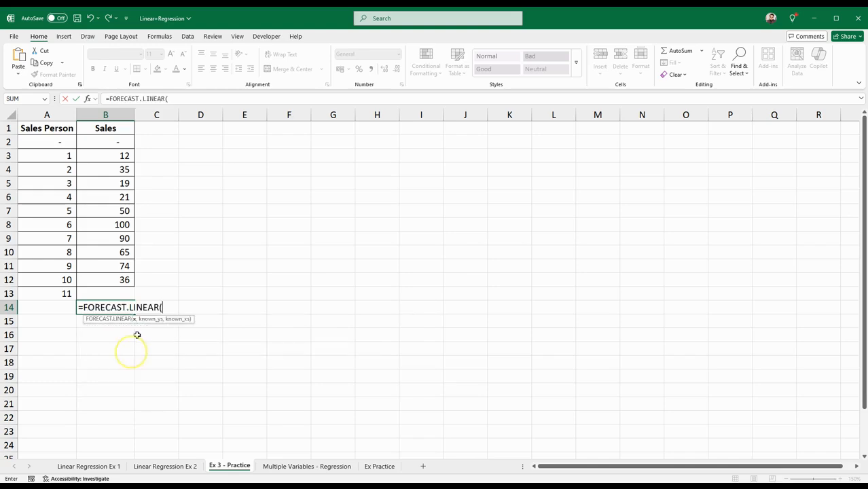
left_click(67, 294)
type(",")
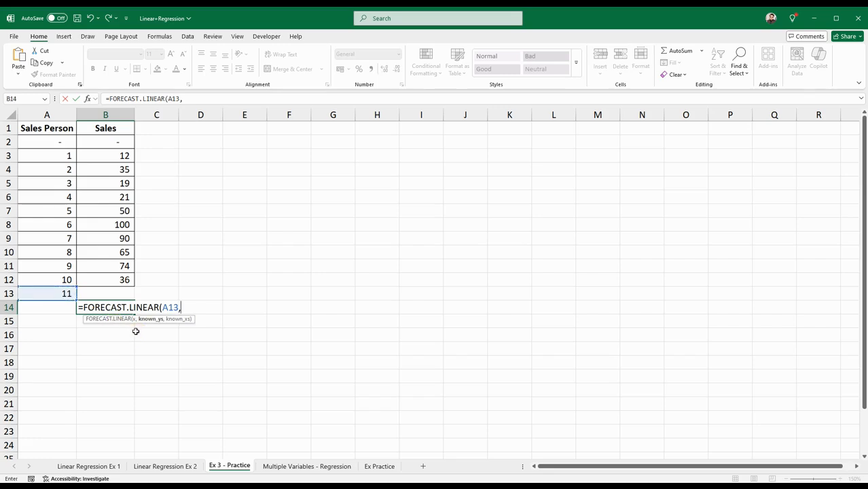
left_click_drag(109, 277, 118, 146)
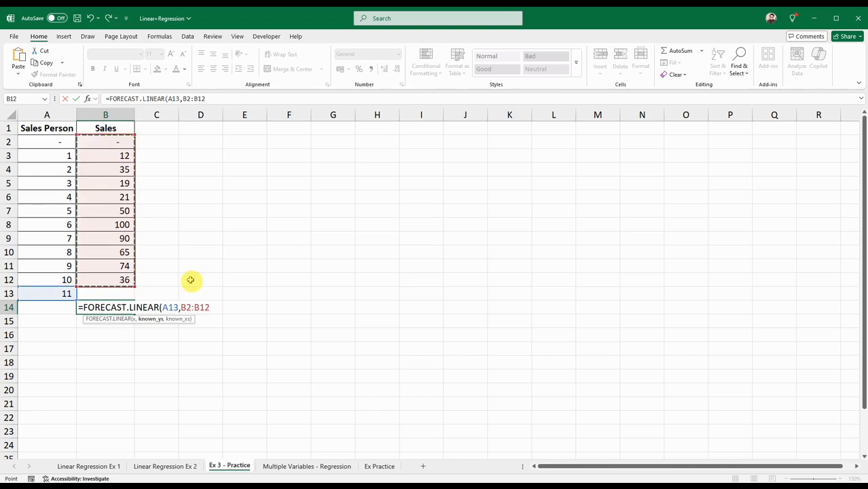
type(",")
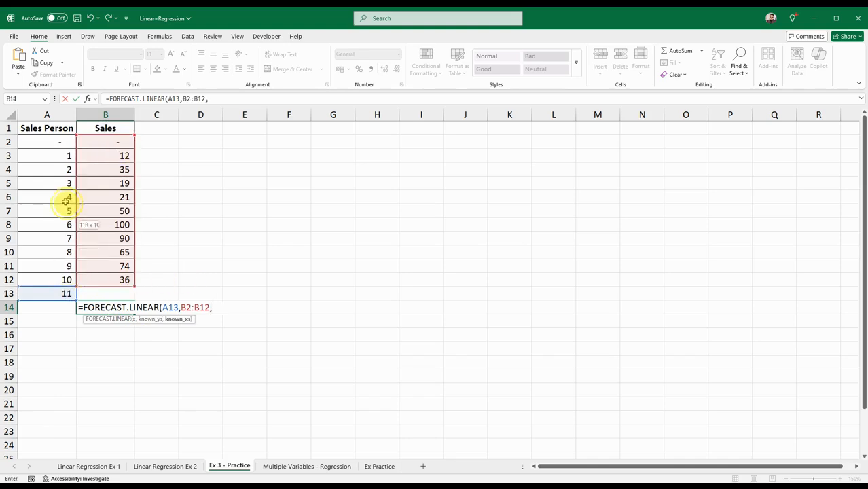
left_click_drag(64, 279, 64, 142)
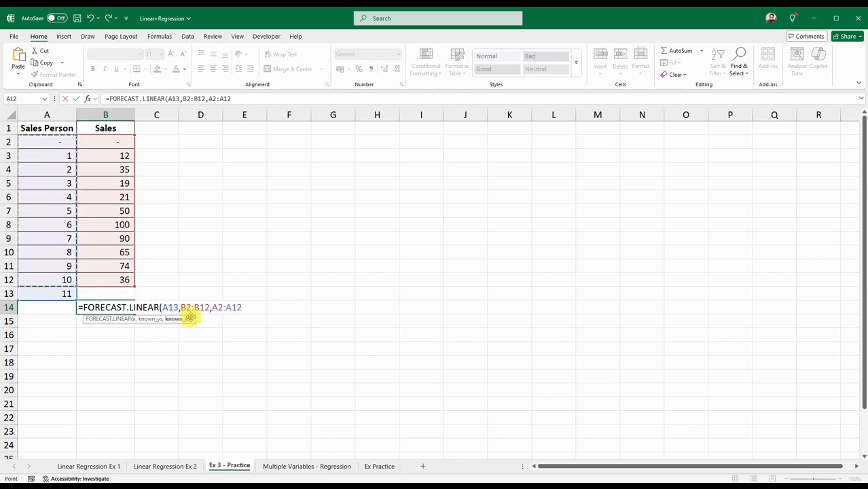
type(")")
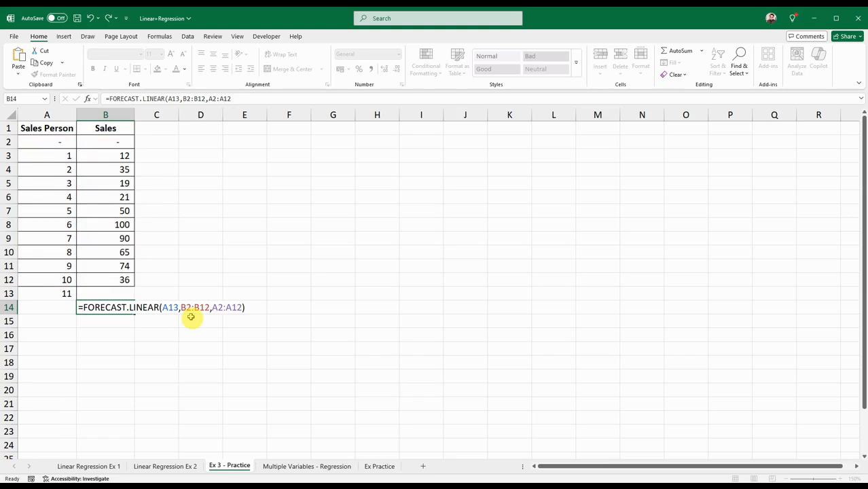
key("Return")
left_click(119, 310)
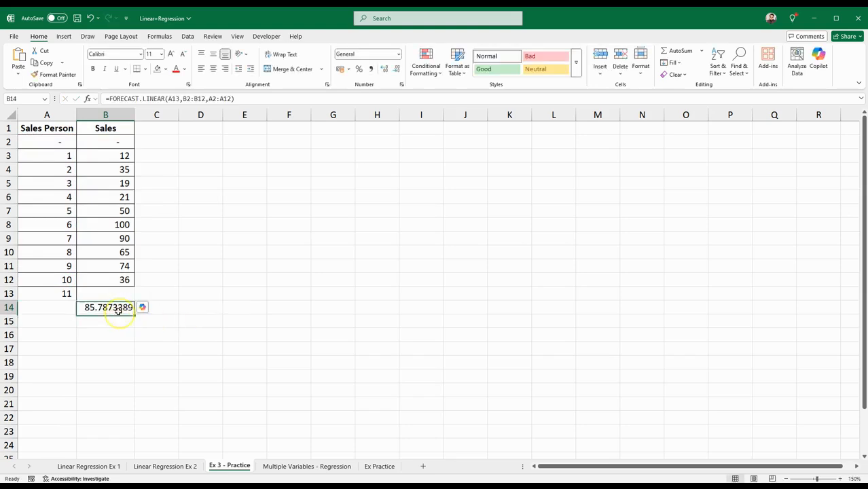
left_click(167, 315)
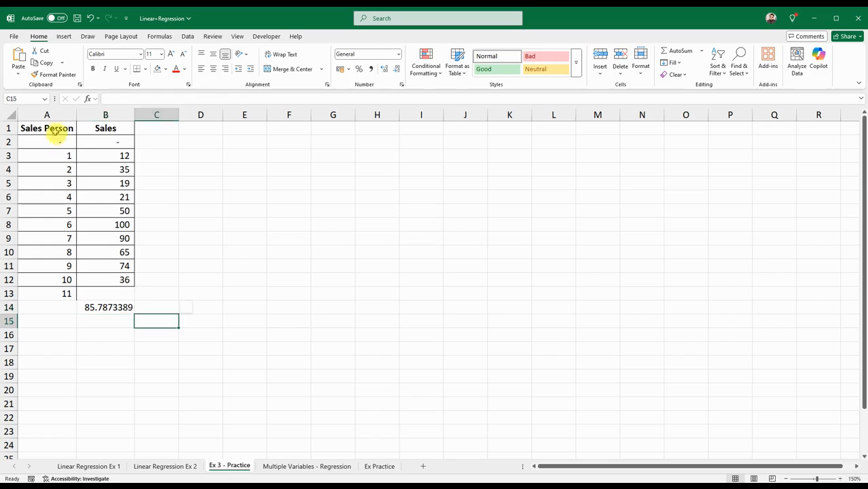
Insert a scatter chart of the Sales Person and Sales data in A1:B12 and place it beside the table
left_click(53, 127)
left_click(118, 279, "shift")
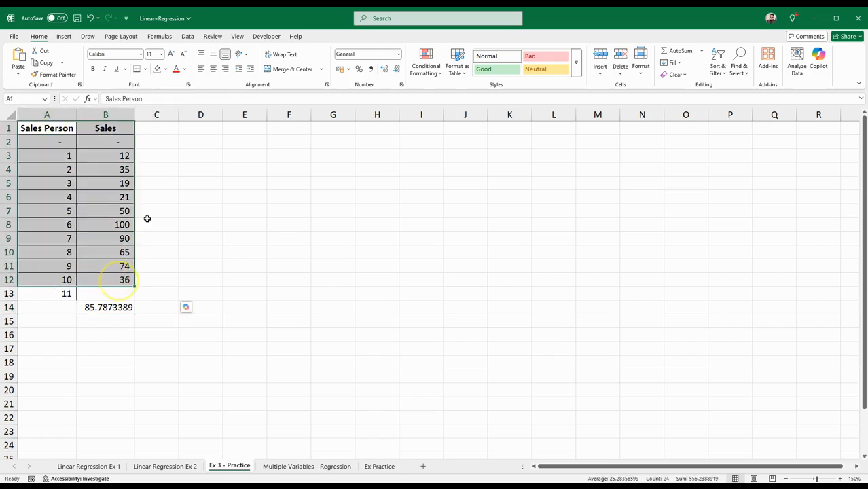
left_click(64, 37)
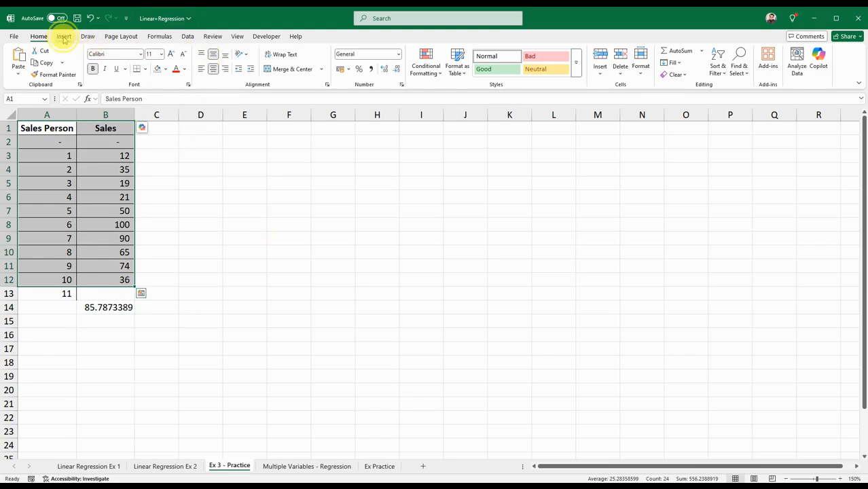
left_click(275, 192)
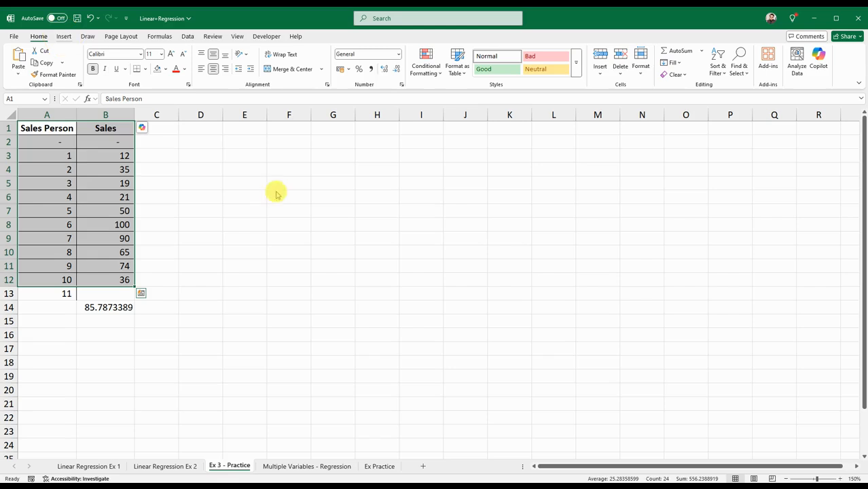
left_click(297, 201)
left_click(295, 203)
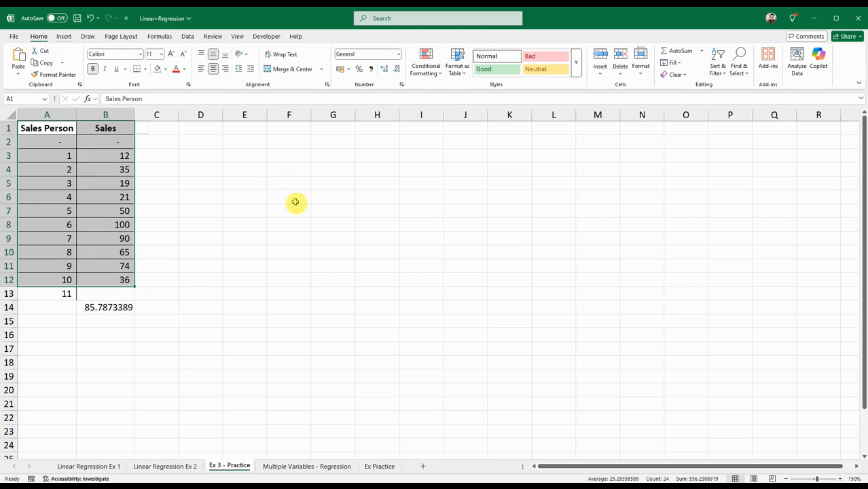
left_click(65, 37)
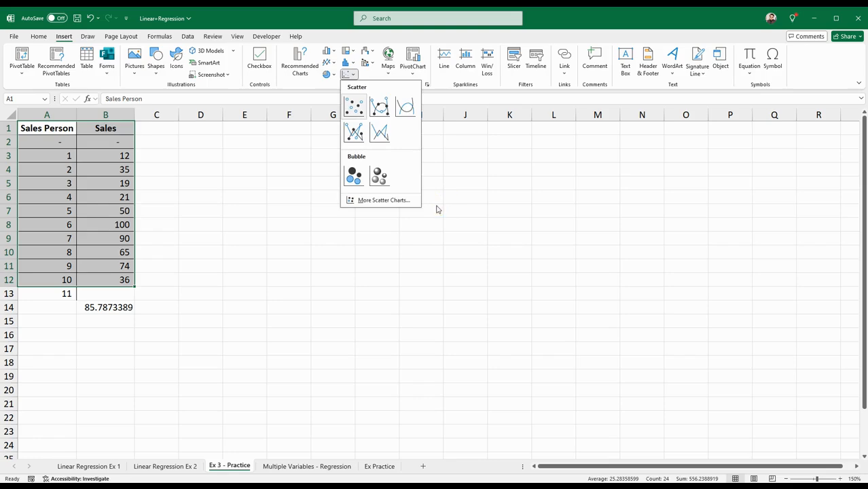
left_click(508, 255)
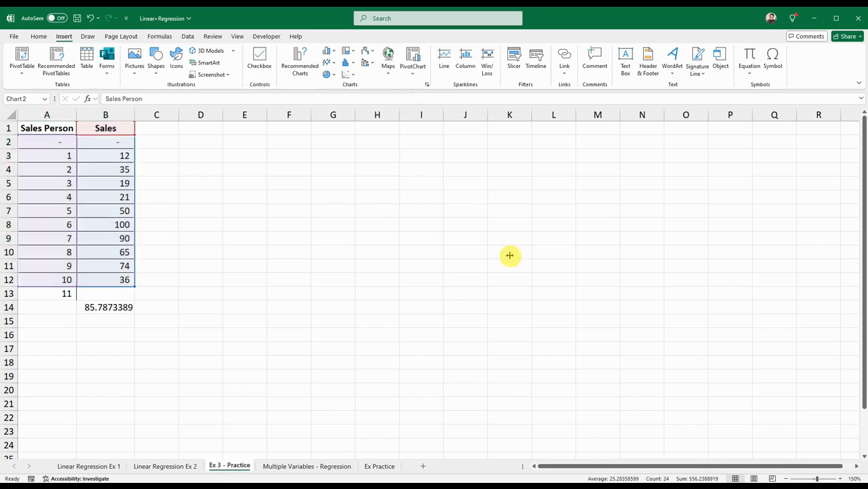
left_click_drag(510, 233, 500, 227)
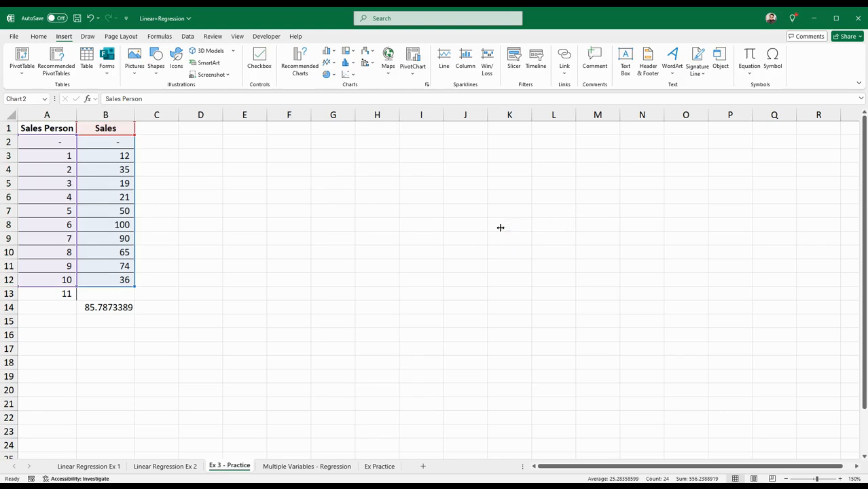
left_click(500, 228)
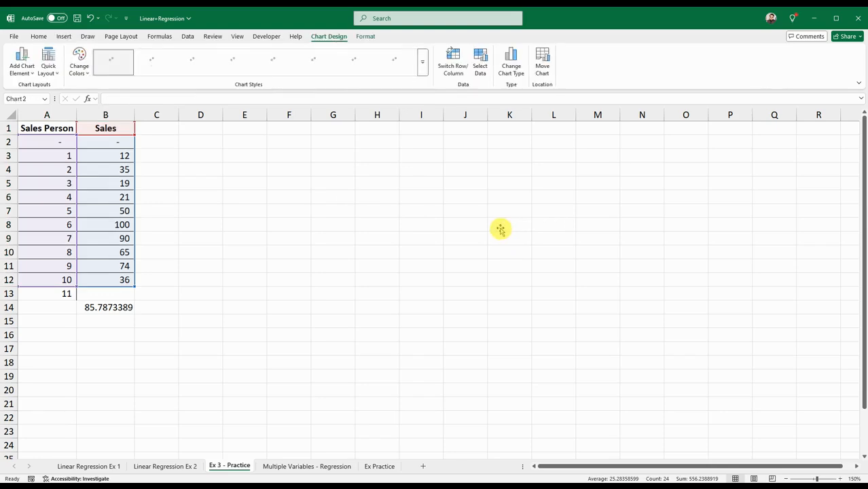
Add a linear trendline to the Sales chart, displaying its equation and R-squared value on the chart
left_click(615, 197)
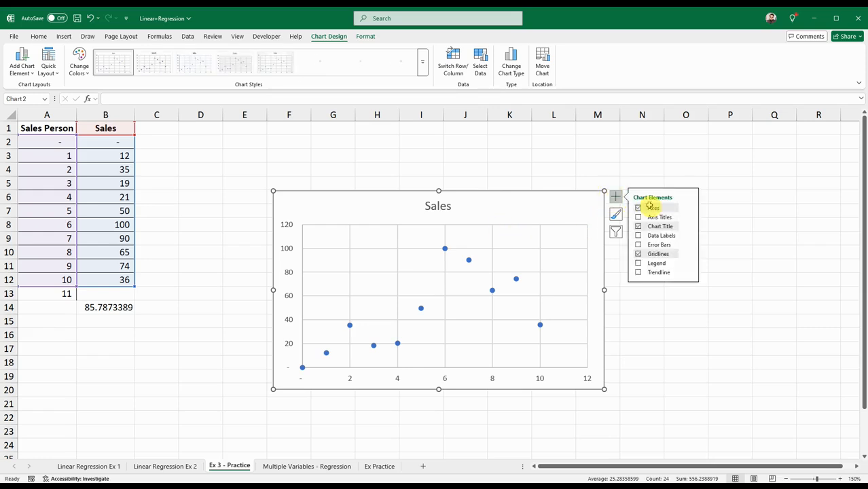
left_click(688, 273)
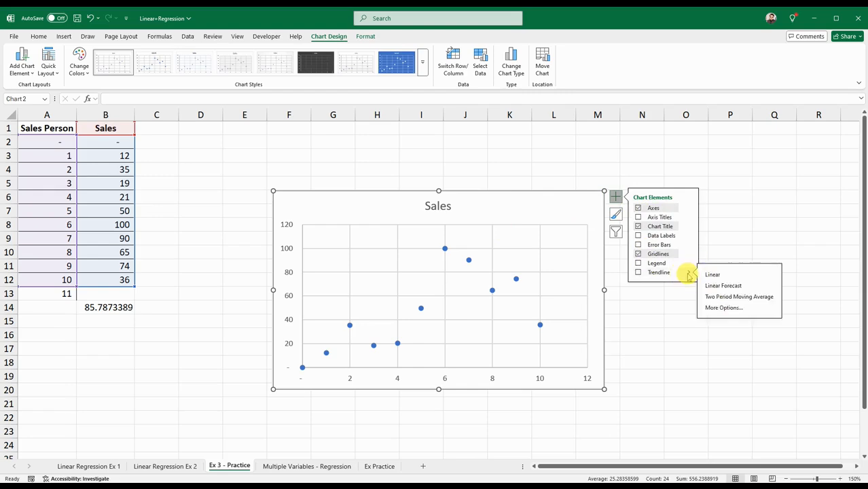
left_click(717, 309)
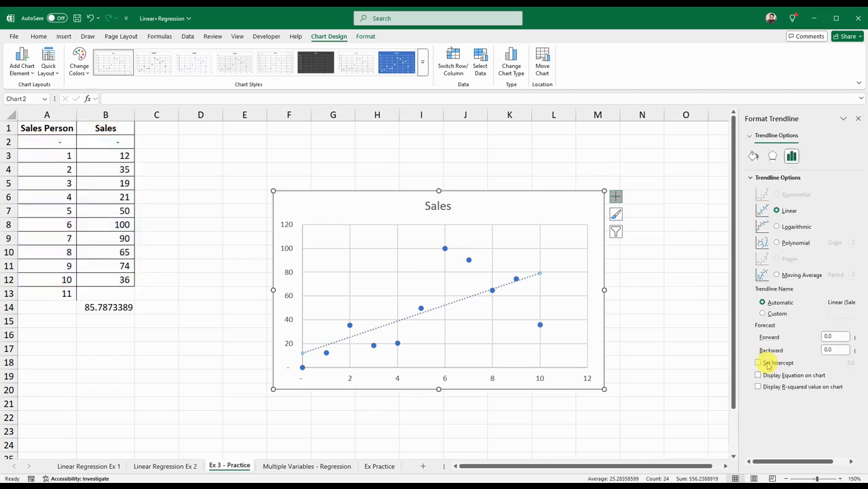
left_click(758, 375)
left_click(758, 387)
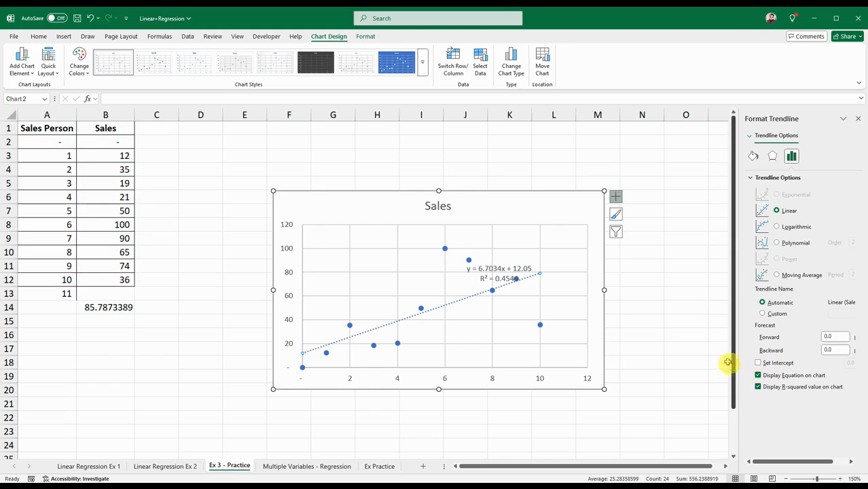
left_click(857, 118)
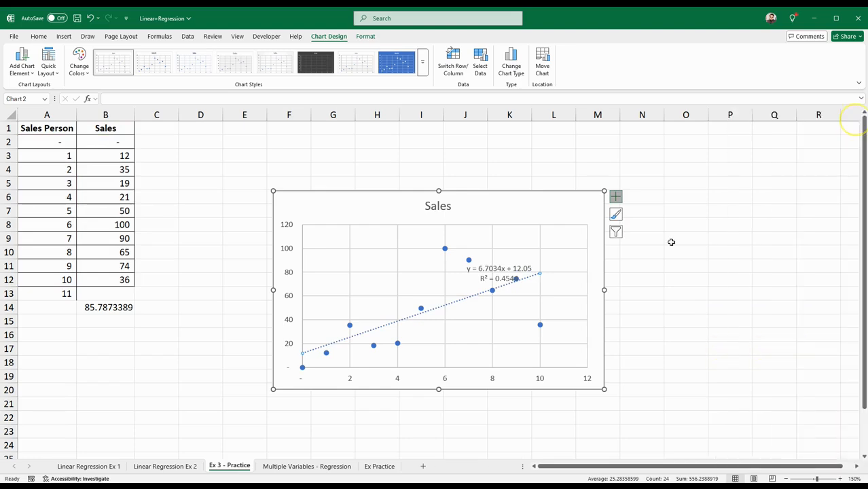
Multiply the trendline slope by the Sales Person value 11 in B16 with the formula =6.7034*11
left_click(506, 280)
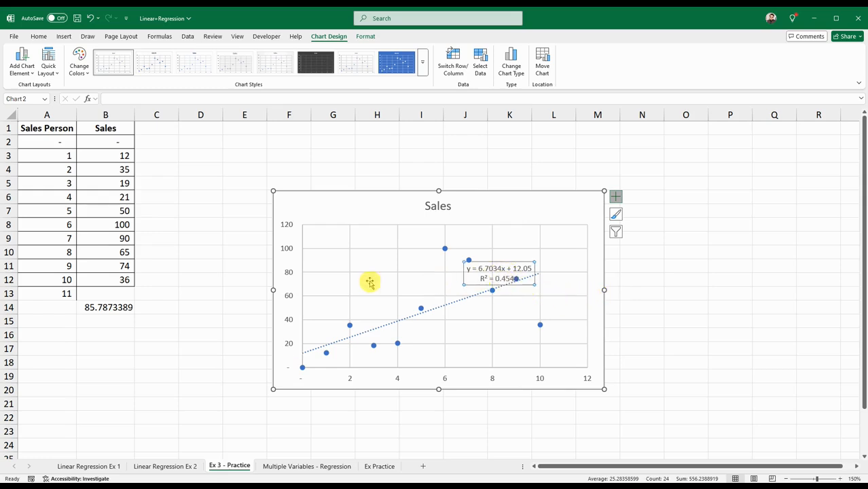
left_click(99, 324)
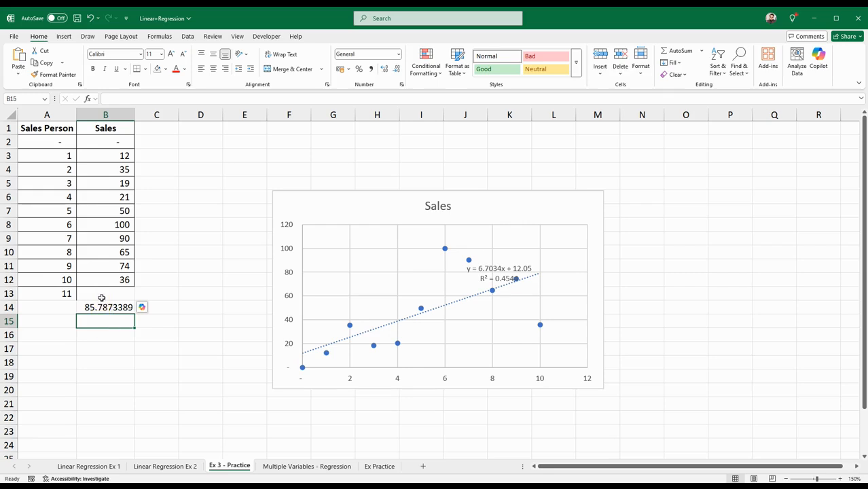
left_click(486, 269)
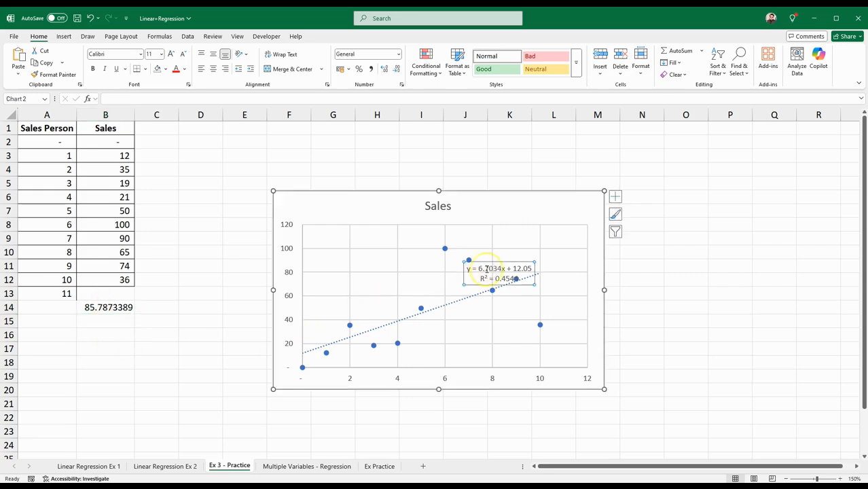
left_click(152, 337)
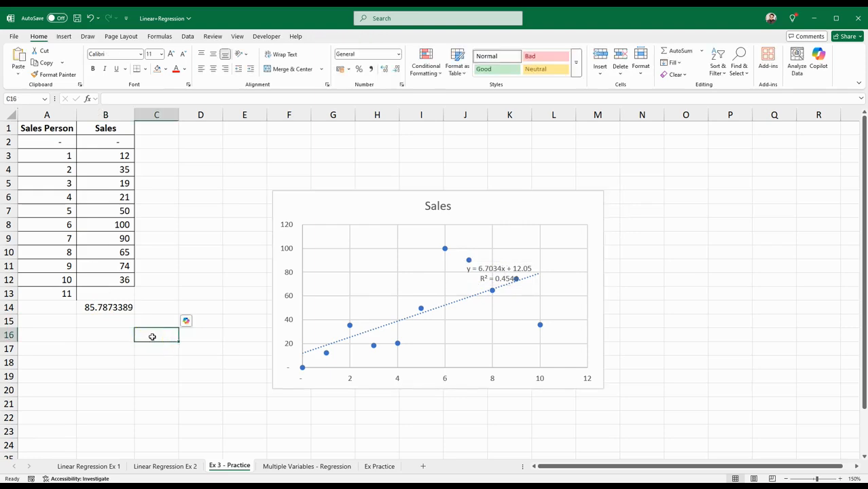
left_click(105, 336)
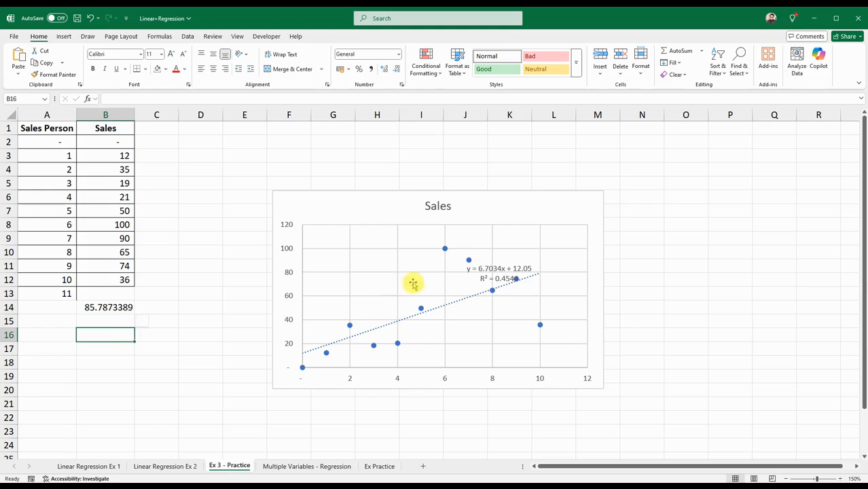
left_click(482, 271)
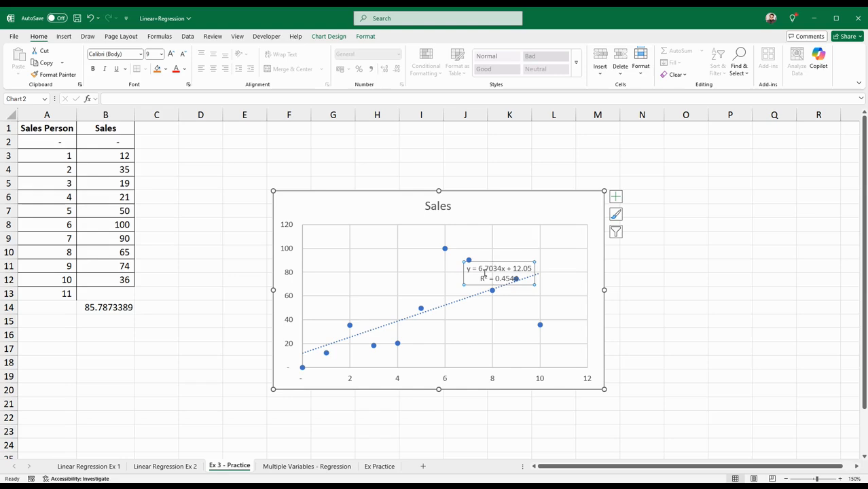
left_click(100, 333)
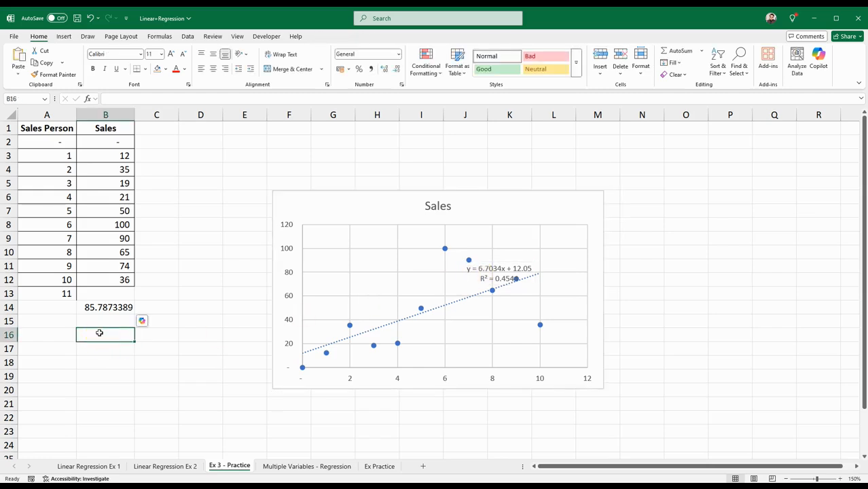
type("=")
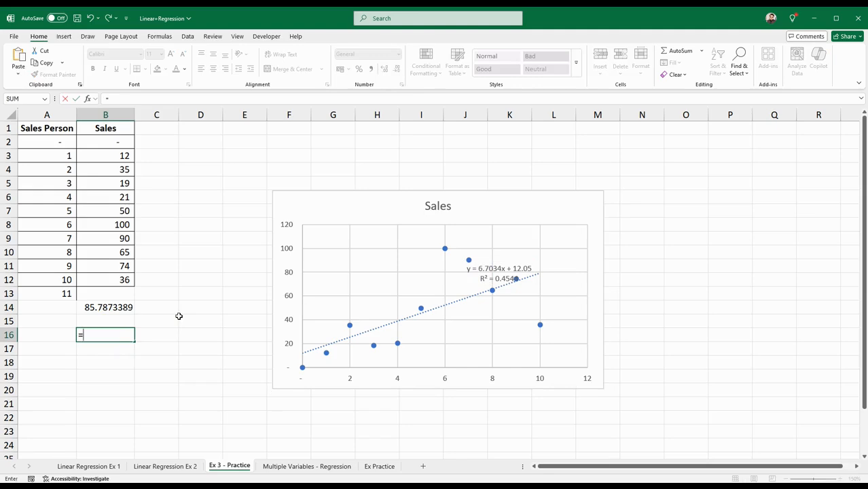
type("6.7034*11")
key("Return")
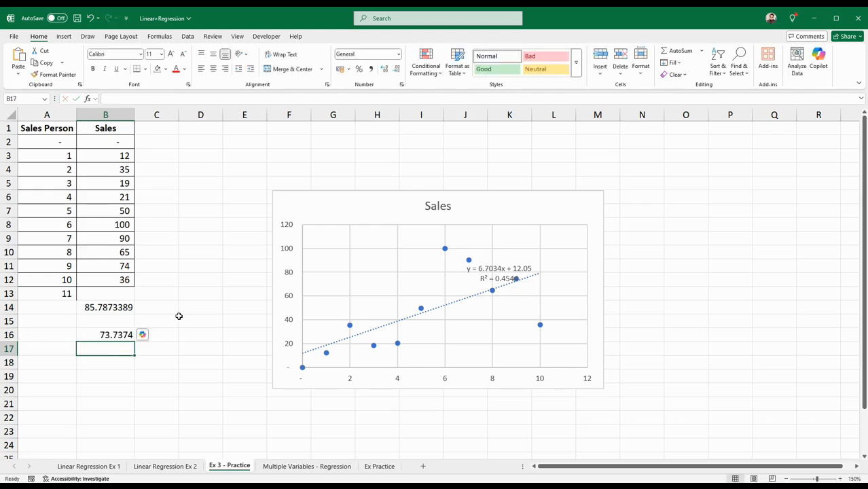
Add the trendline intercept in B17 with the formula =B16+12.05 and compare the result with the B14 forecast
type("=")
left_click(116, 335)
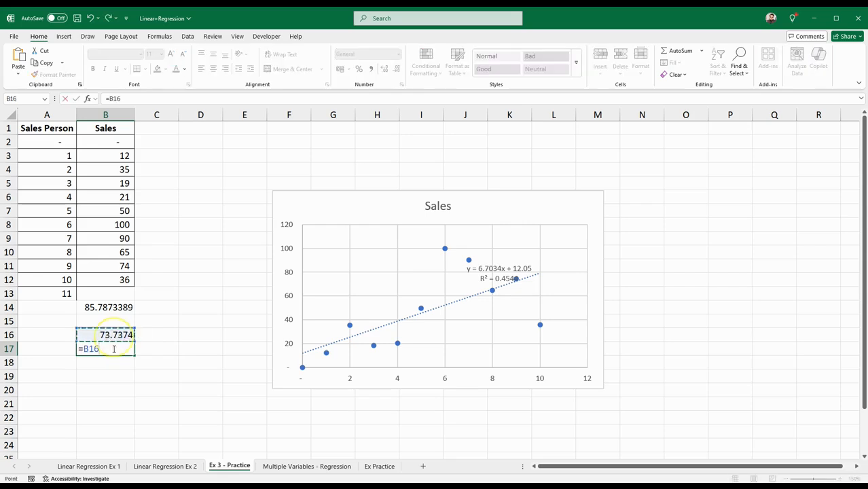
type("+12.05")
key("Return")
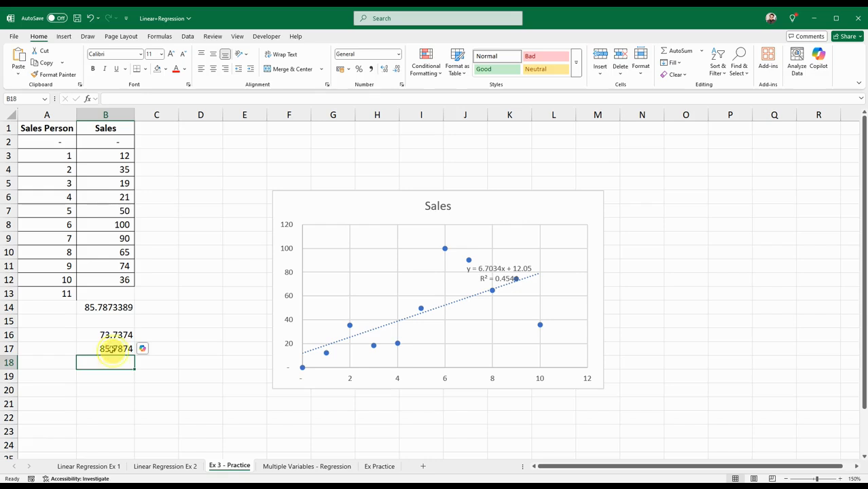
left_click(112, 348)
left_click(97, 307)
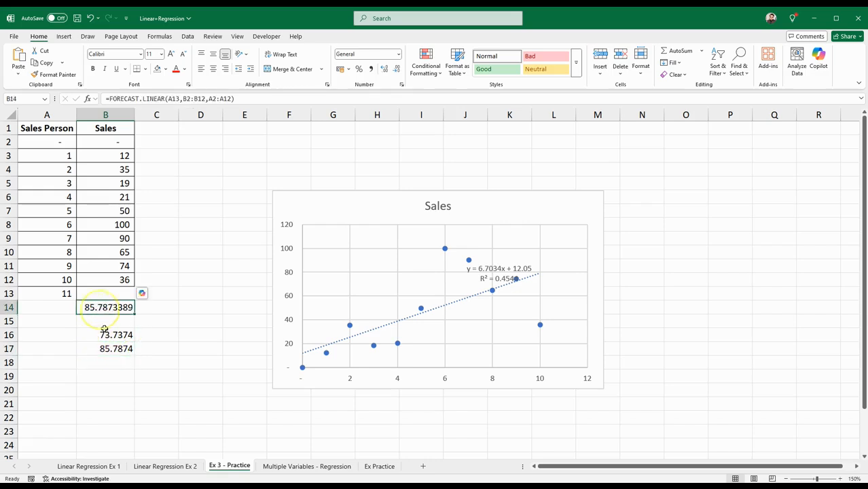
left_click(110, 353)
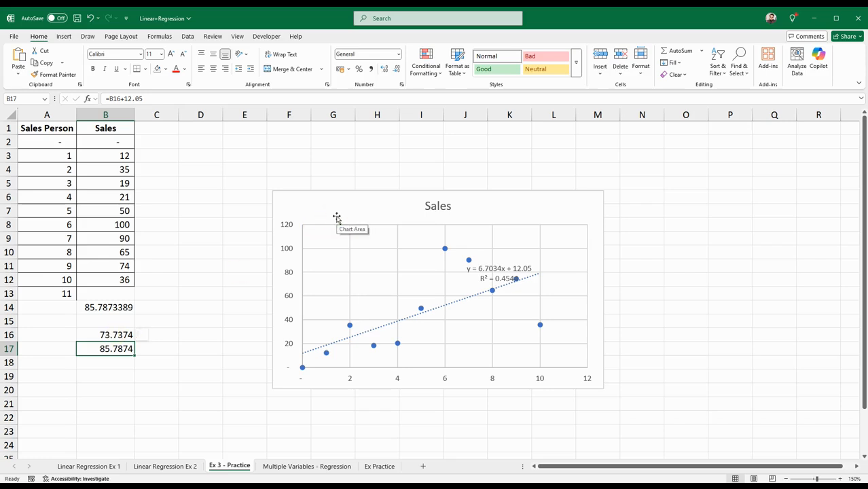
Switch to the Multiple Variables - Regression sheet
left_click(277, 466)
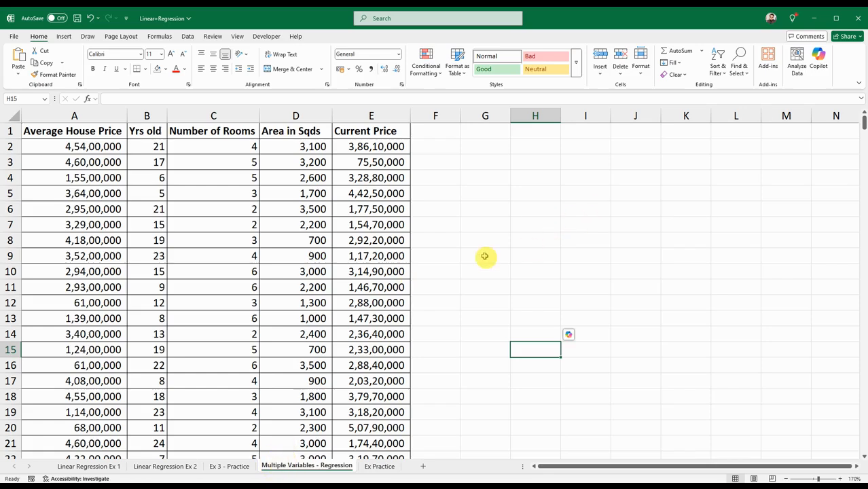
left_click(464, 261)
left_click(448, 258)
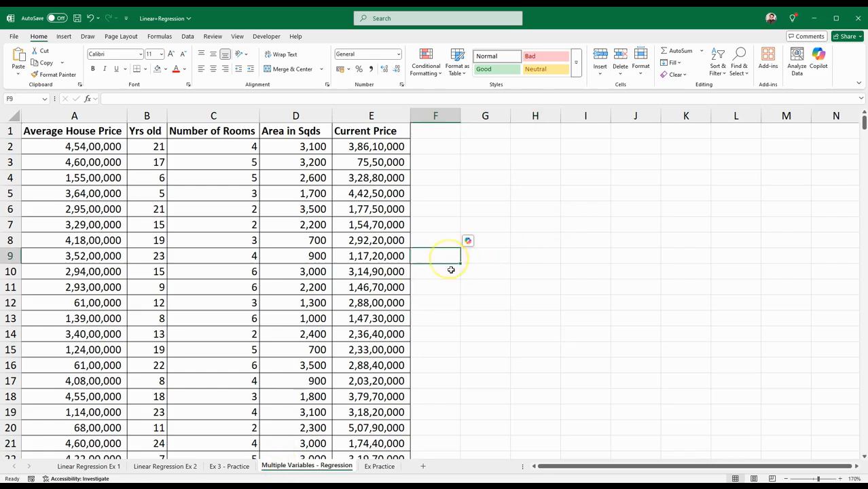
left_click(487, 290)
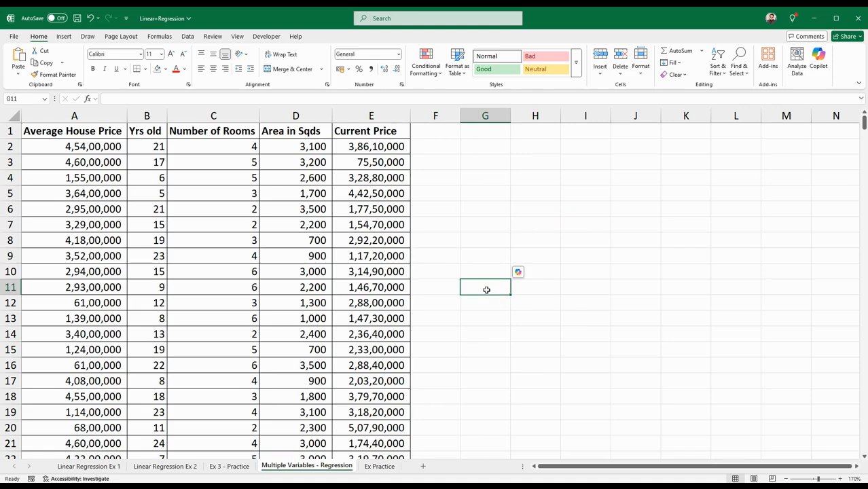
Examine the full Current Price column alongside the Average House Price, Yrs old, Number of Rooms and Area in Sqds columns
left_click(372, 115)
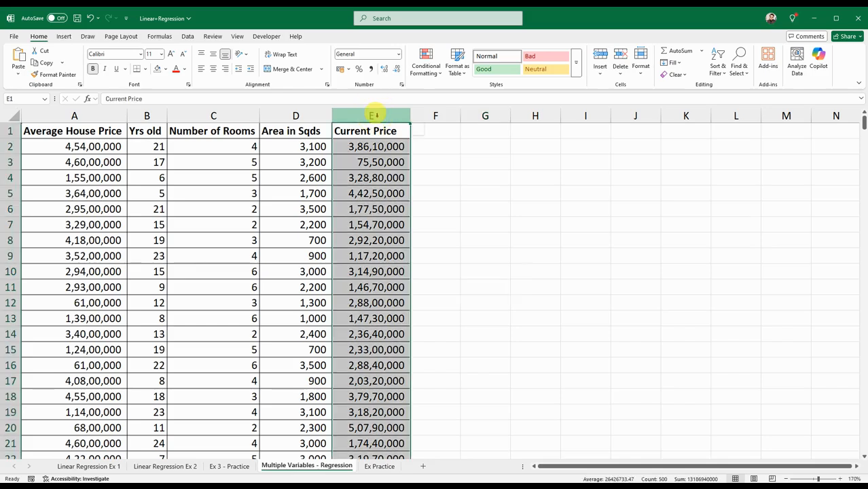
left_click_drag(118, 116, 284, 114)
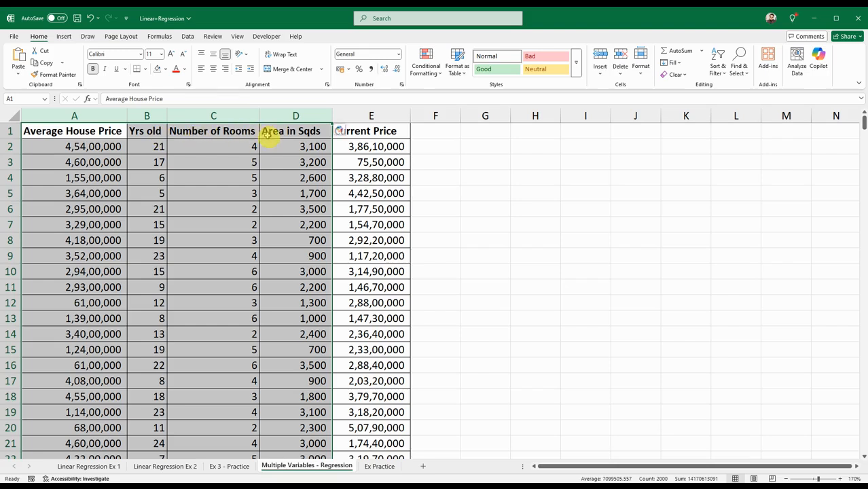
left_click(518, 280)
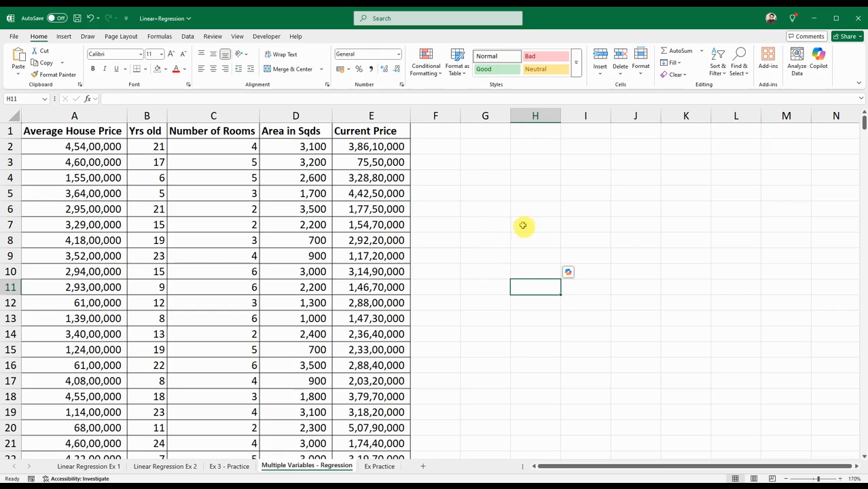
left_click(304, 116)
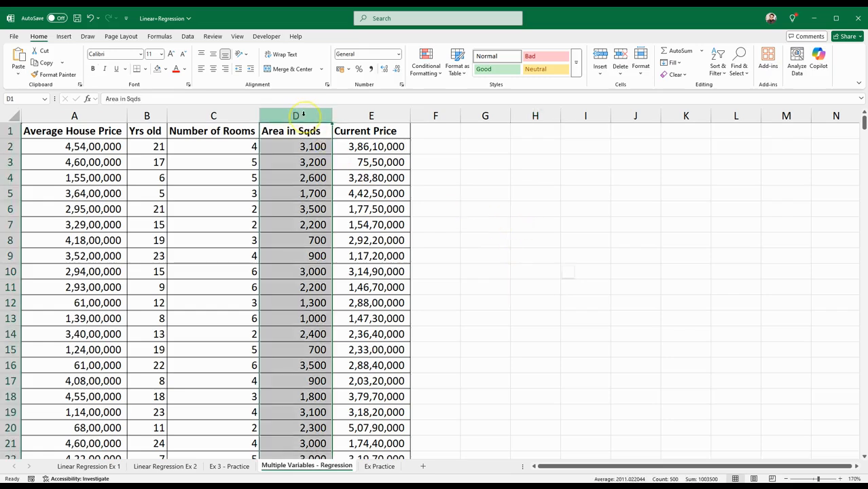
left_click(509, 235)
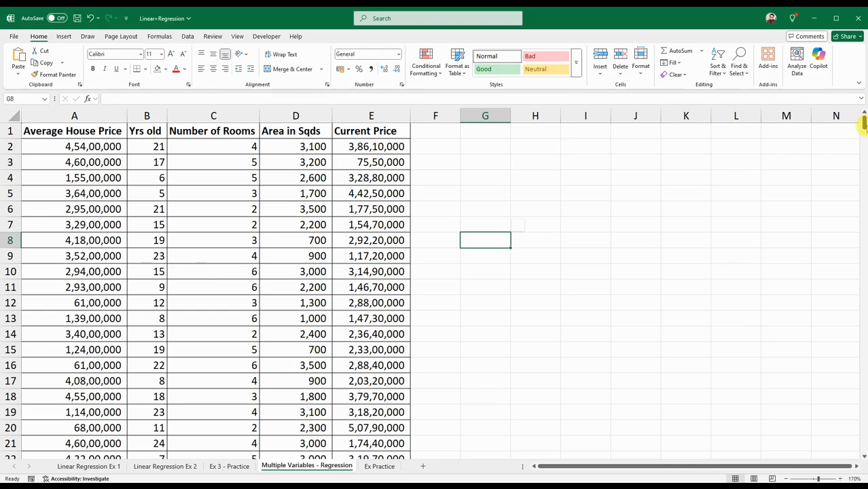
mouse_move(863, 123)
left_mouse_down()
mouse_move(866, 461)
mouse_move(864, 121)
left_mouse_up()
left_click_drag(343, 145, 377, 443)
left_click_drag(863, 445, 863, 117)
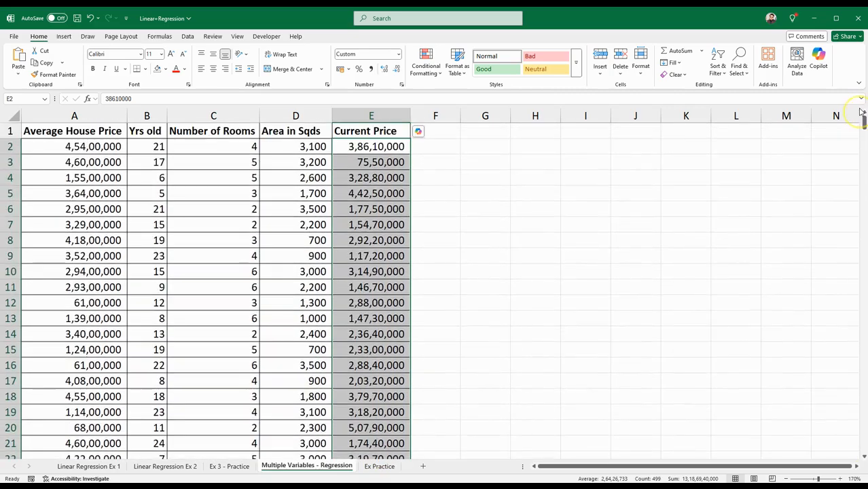
left_click(451, 176)
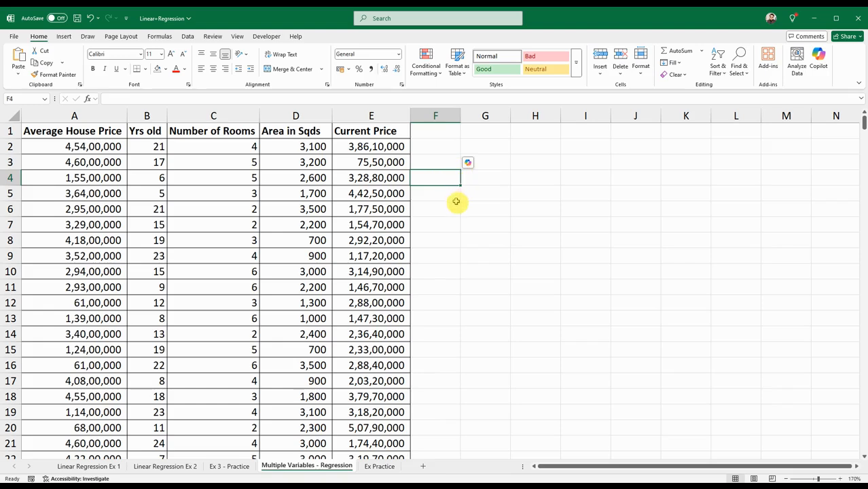
left_click(504, 235)
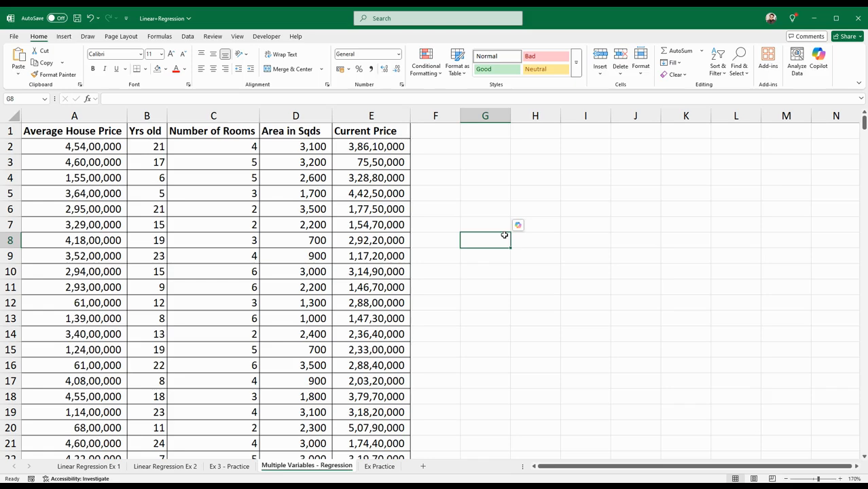
left_click(505, 235)
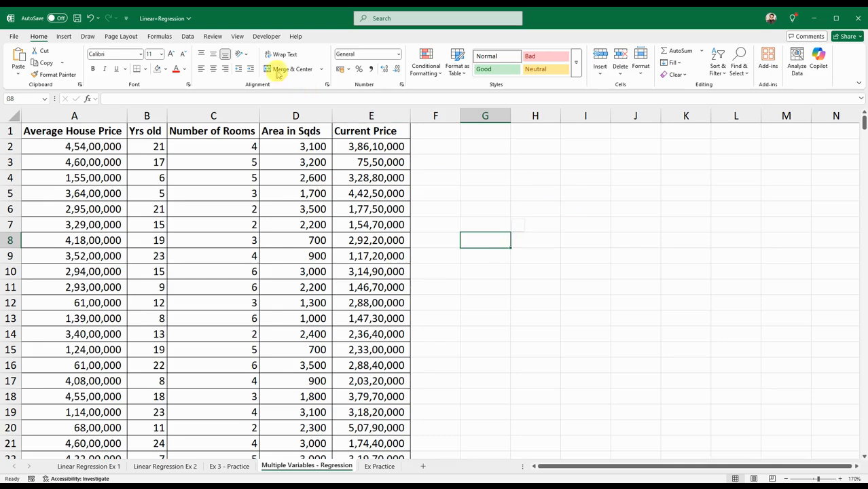
Look for the Data Analysis tool among the Data commands
left_click(257, 38)
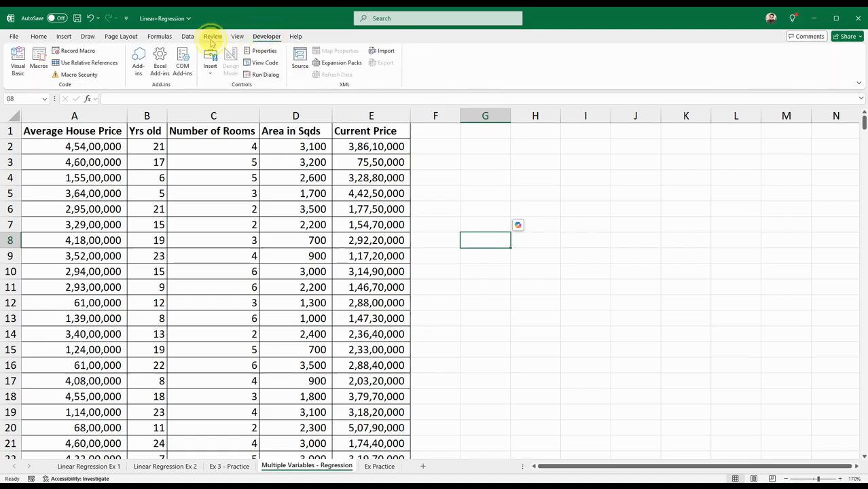
left_click(211, 38)
left_click(237, 37)
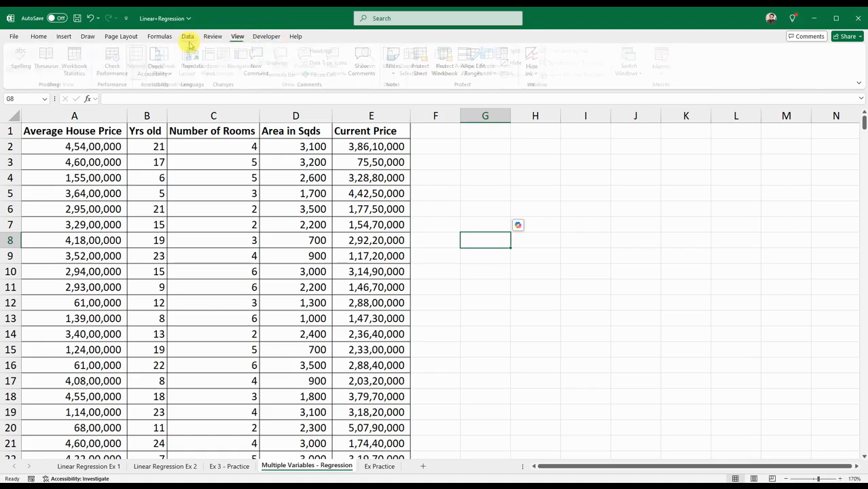
left_click(187, 38)
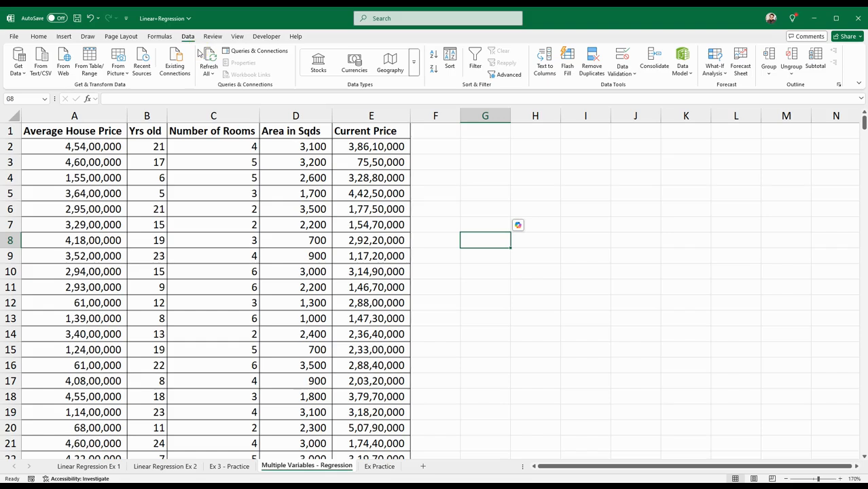
Enable the Analysis ToolPak in the Excel Add-ins settings
left_click(14, 38)
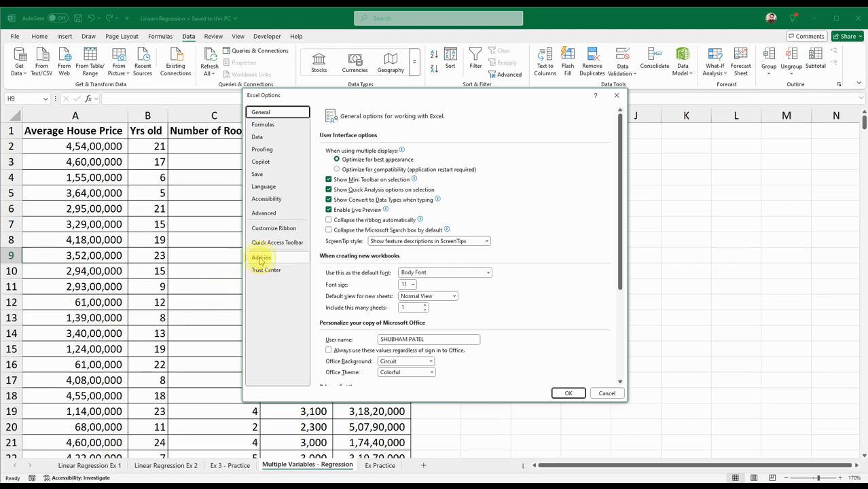
left_click(261, 258)
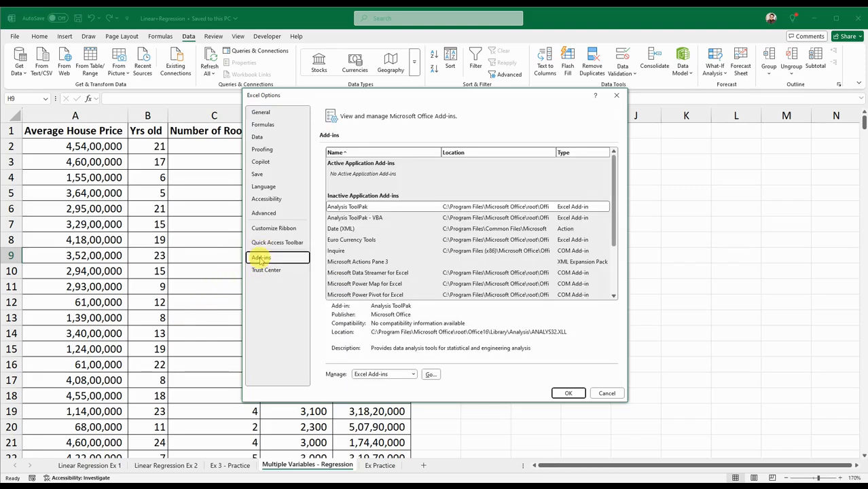
left_click(428, 374)
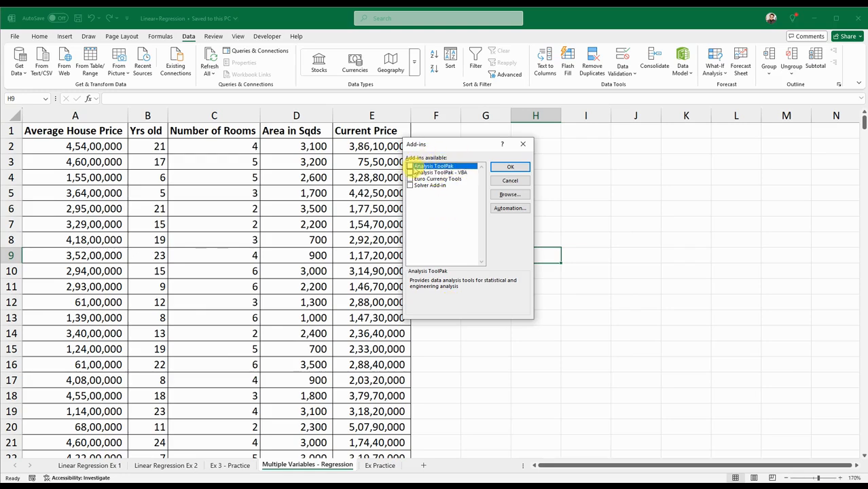
left_click(410, 167)
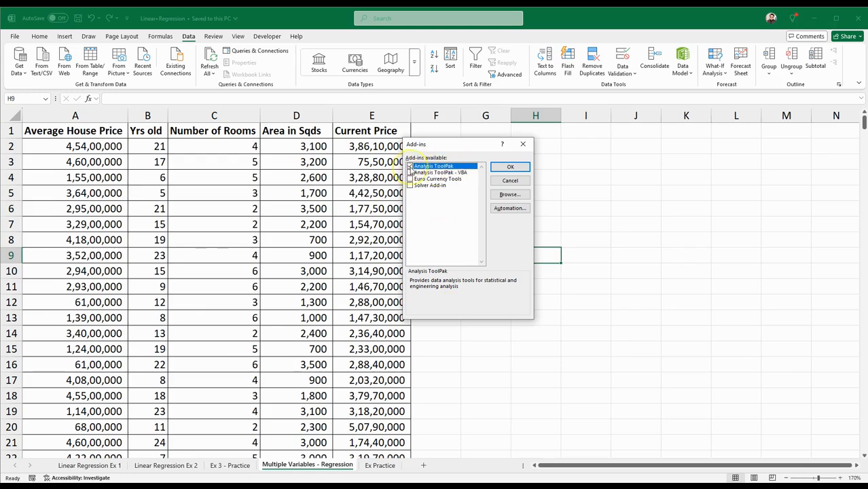
left_click(509, 168)
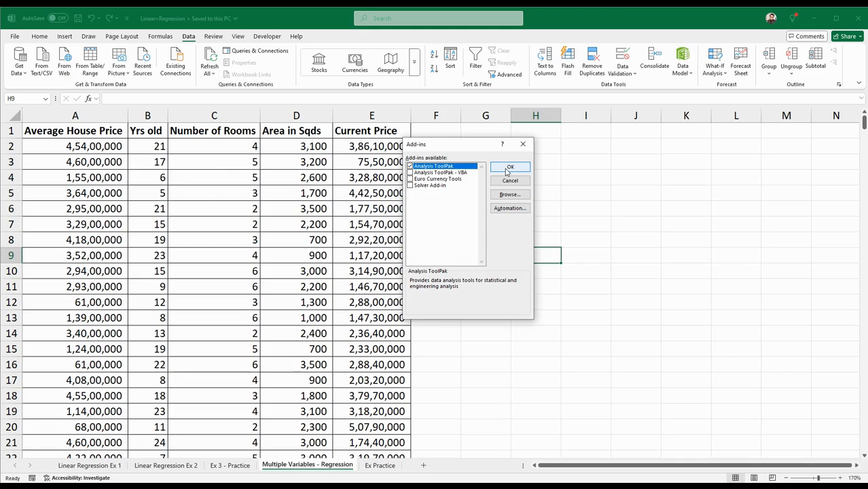
left_click(507, 167)
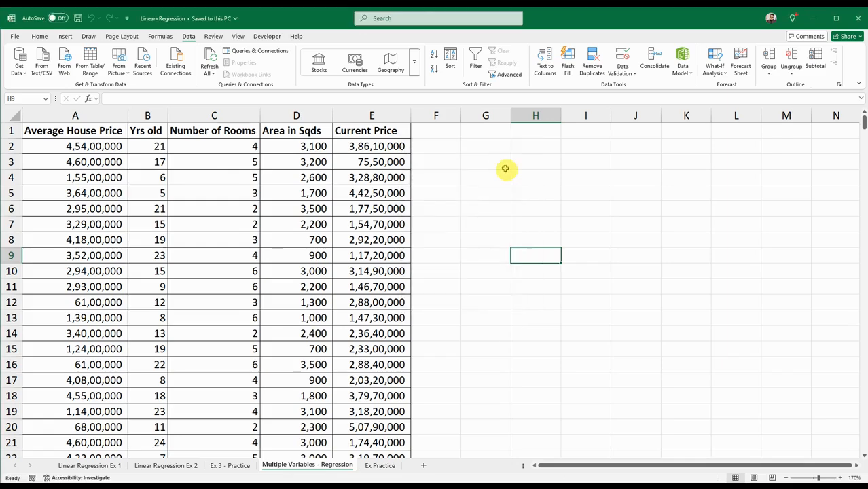
left_click(188, 41)
left_click(161, 36)
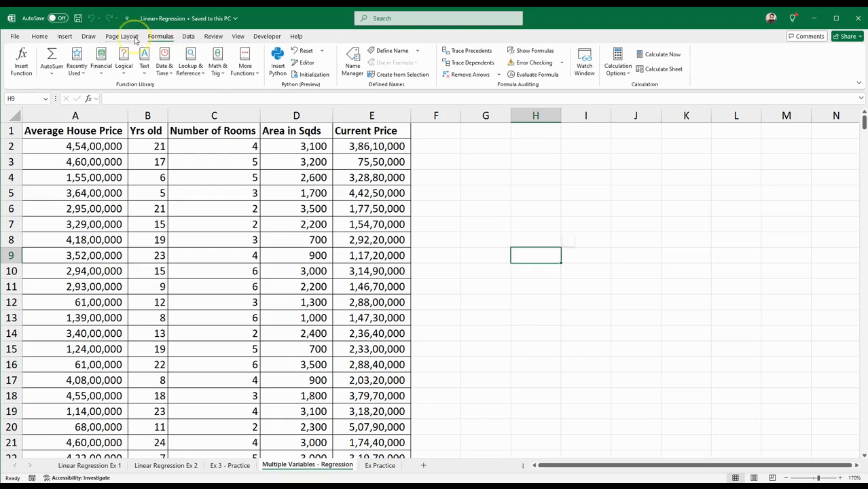
left_click(158, 38)
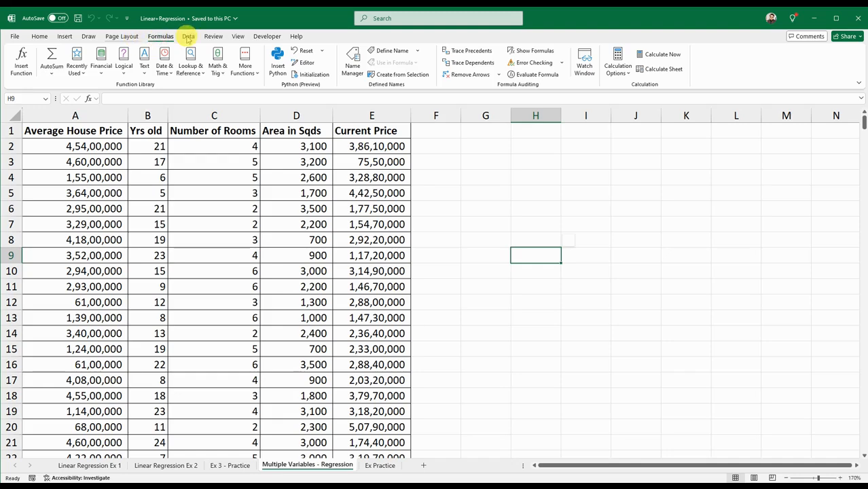
scroll(15, 37, "up", 1)
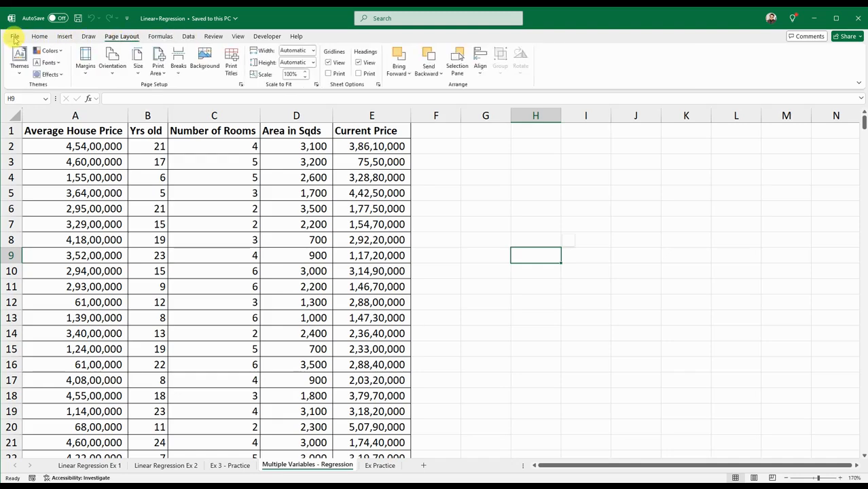
left_click(15, 38)
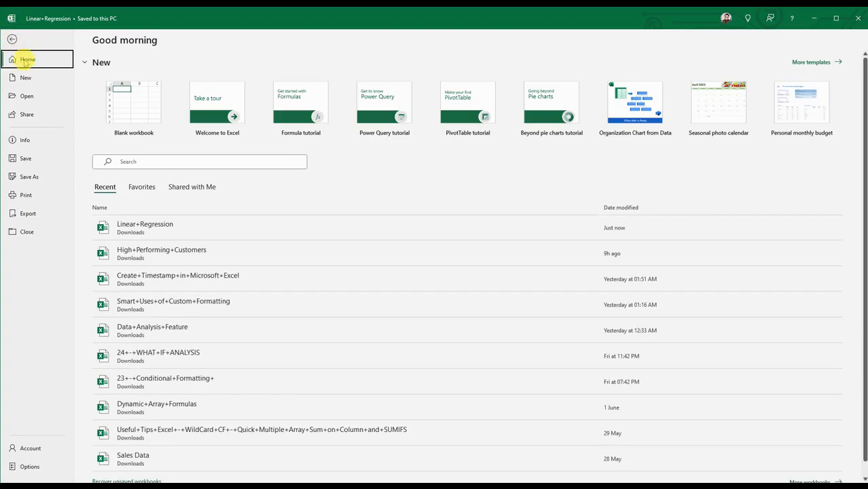
left_click(143, 227)
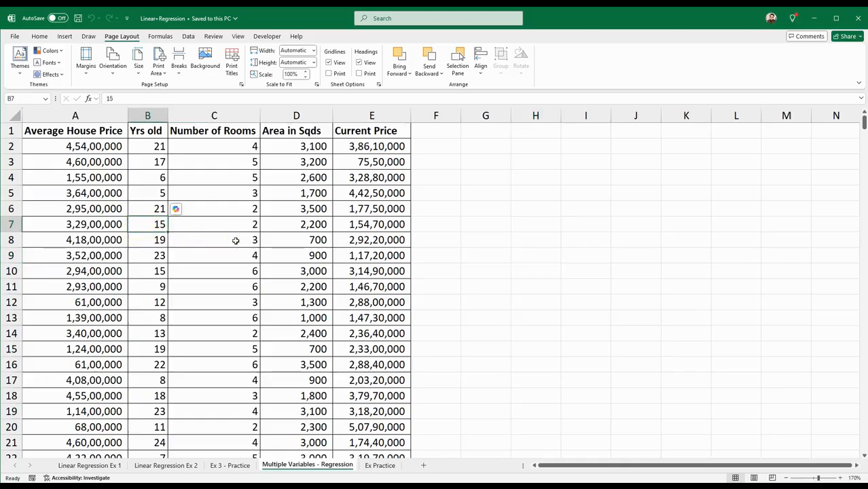
left_click(299, 228)
left_click(292, 269)
left_click(14, 36)
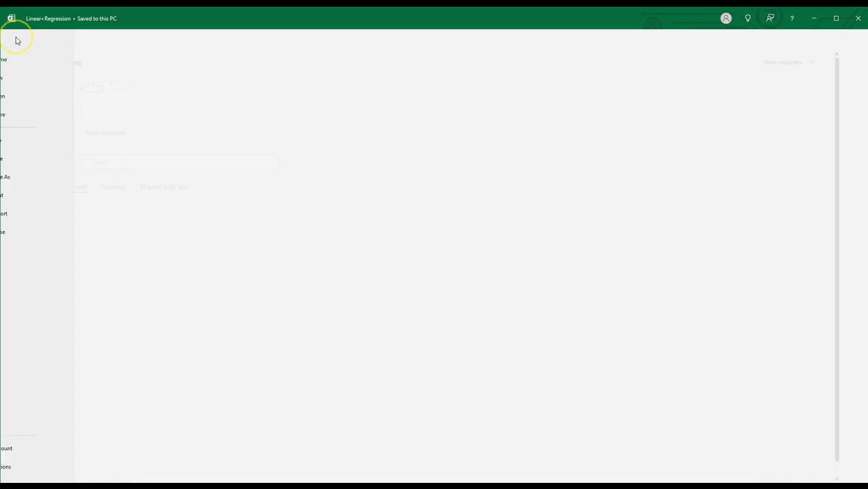
left_click(147, 224)
left_click(485, 221)
left_click(324, 178)
Check the Data commands for the Data Analysis tool after enabling the add-in
left_click(188, 36)
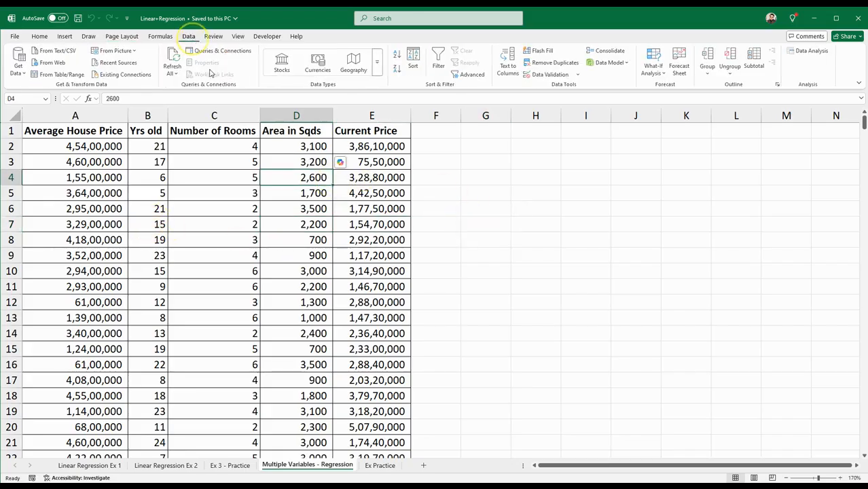
left_click(563, 265)
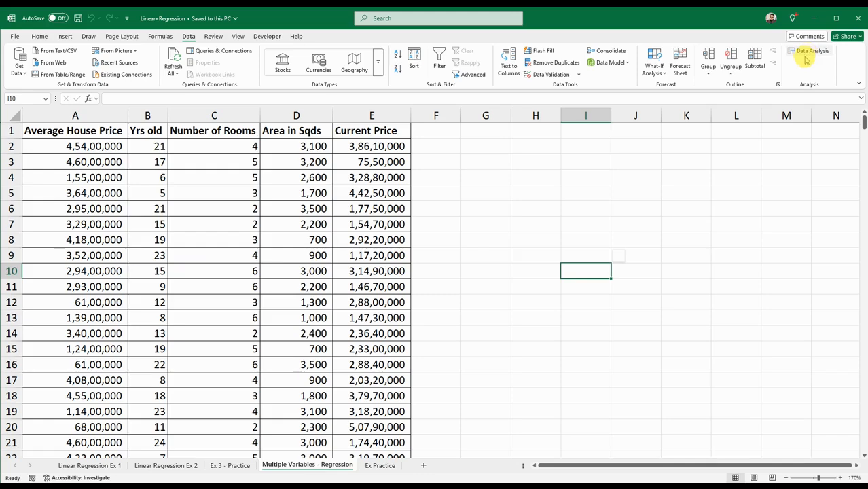
left_click(581, 205)
left_click(492, 211)
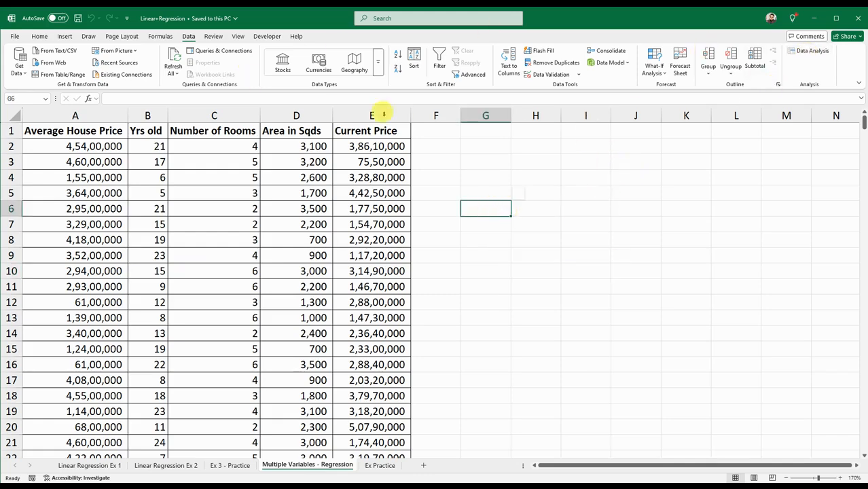
Check in the Excel Add-ins settings that the Analysis ToolPak is enabled, and locate the Data Analysis tool
left_click(15, 38)
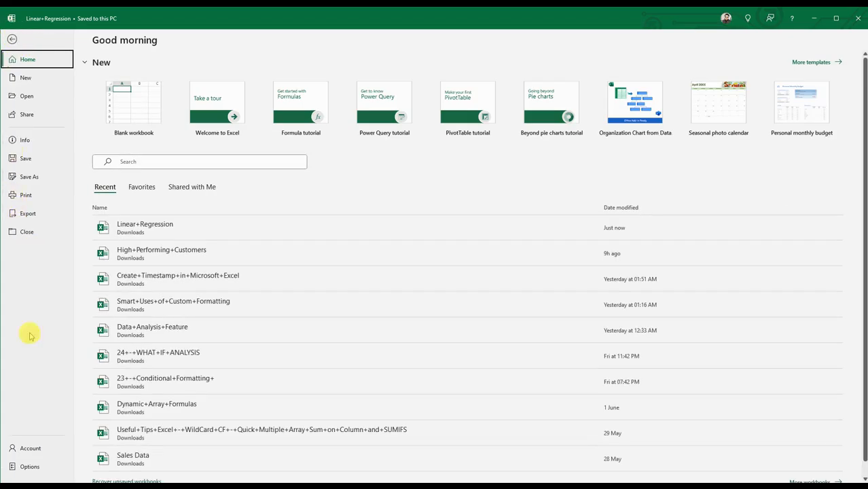
left_click(29, 466)
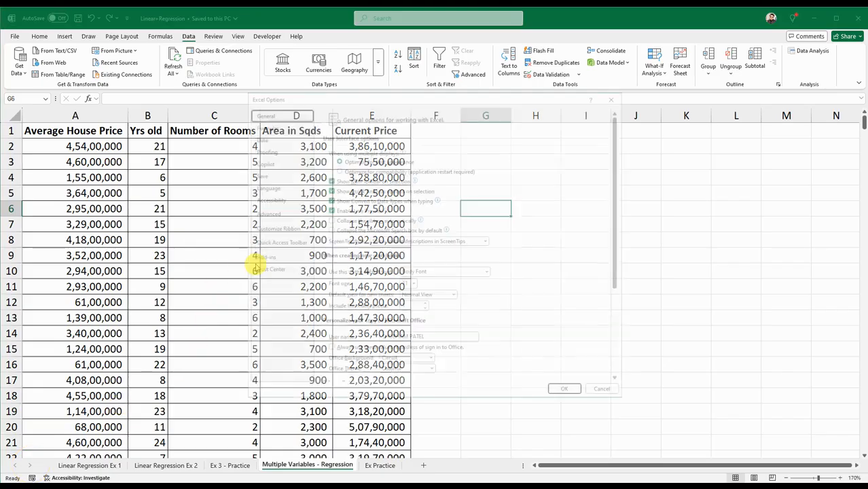
left_click(261, 257)
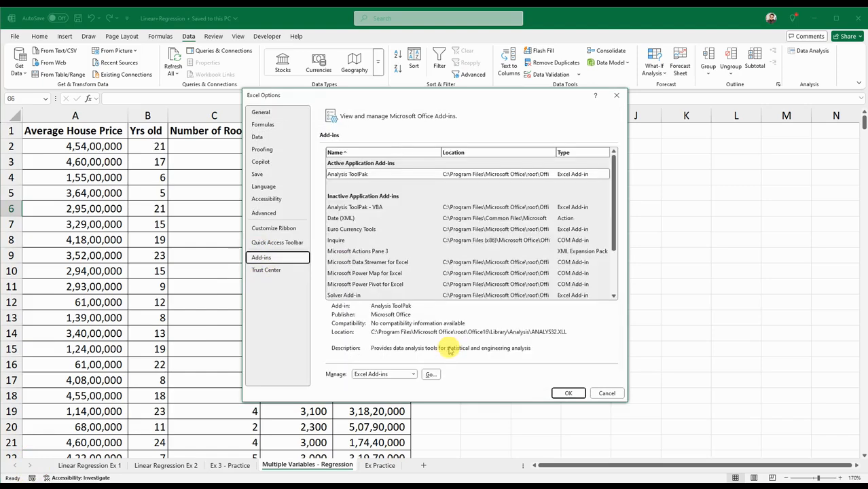
left_click(430, 374)
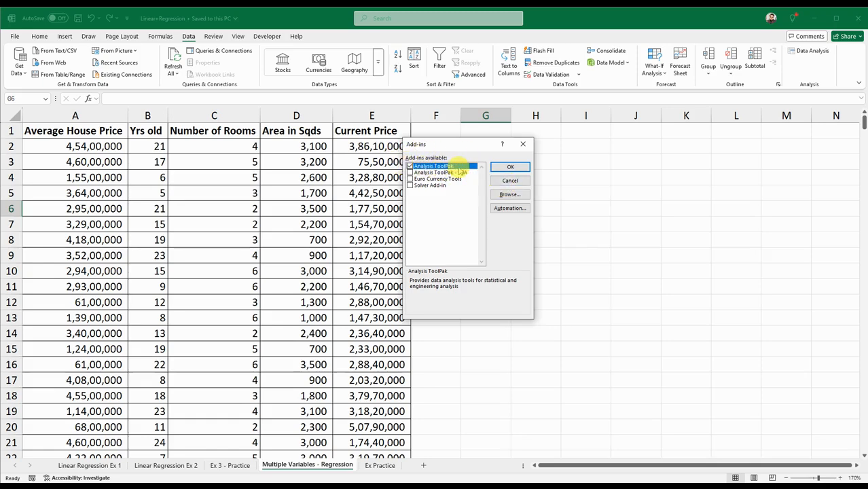
left_click(523, 146)
left_click(585, 225)
left_click(537, 271)
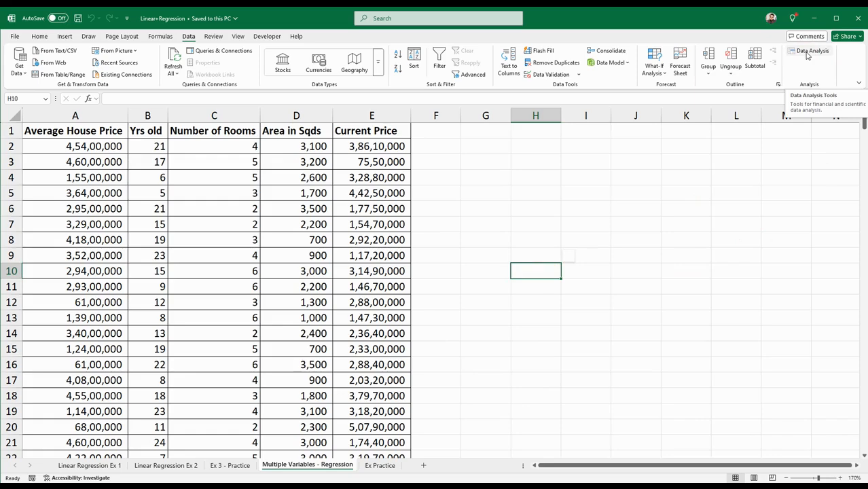
left_click(467, 241)
left_click(436, 238)
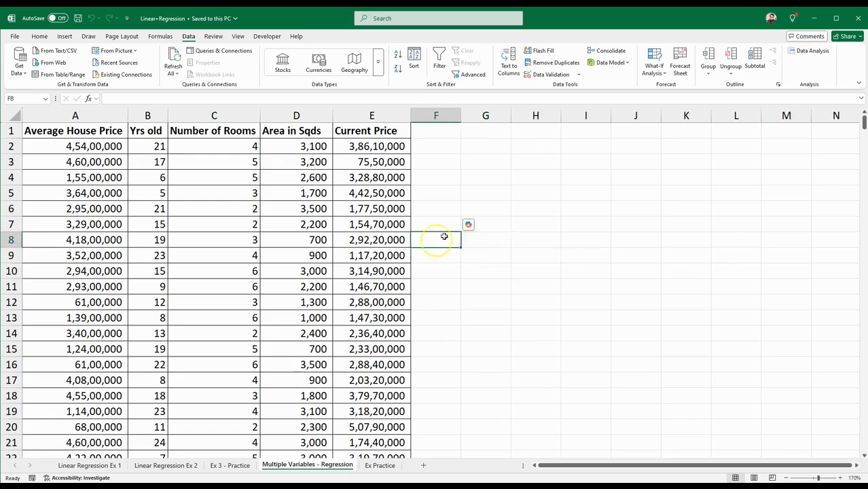
Open the Regression tool from the Data Analysis tools and reposition its dialog beside the house data
left_click(808, 52)
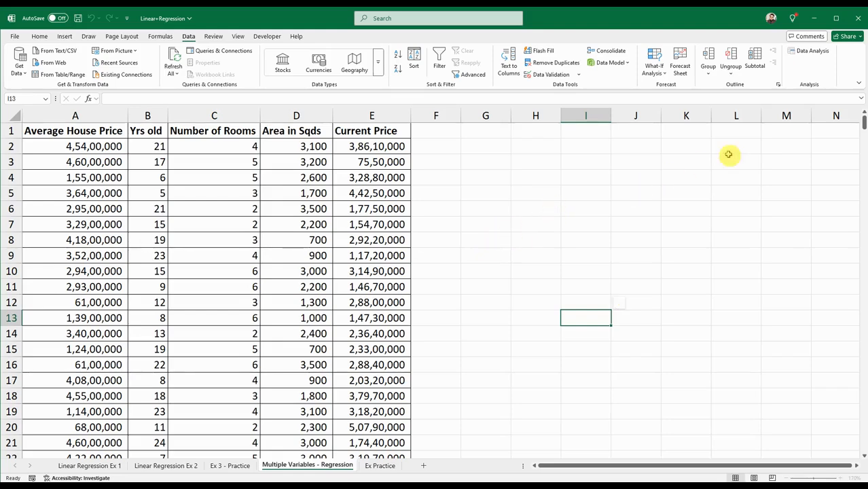
left_click(810, 51)
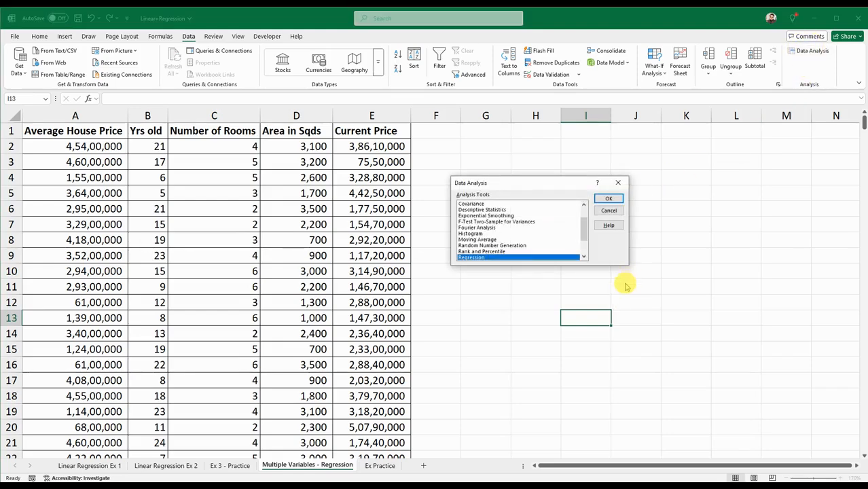
left_click_drag(582, 229, 583, 241)
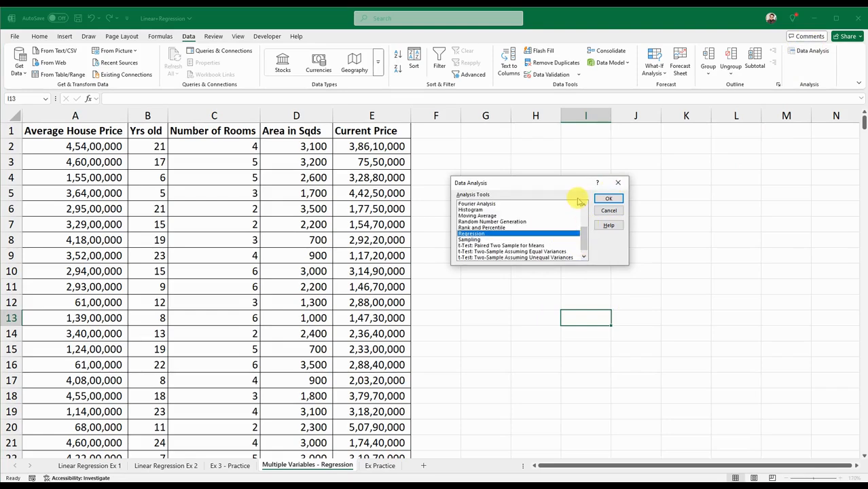
left_click(607, 197)
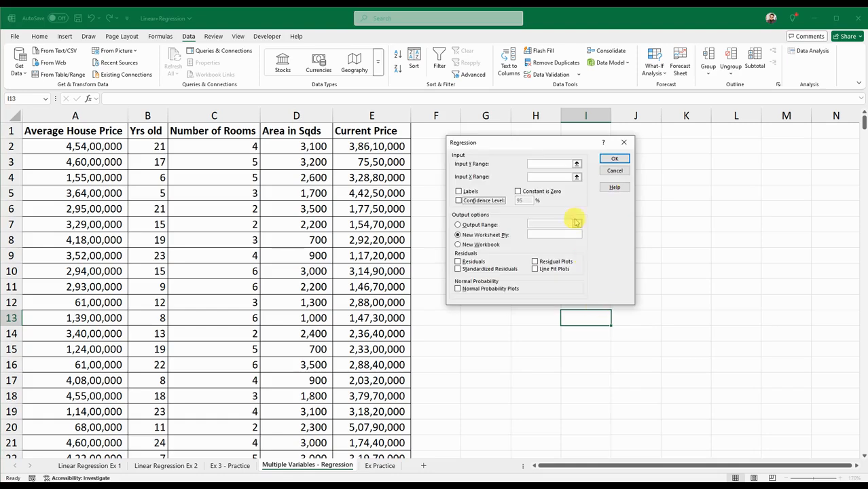
left_click_drag(546, 146, 533, 153)
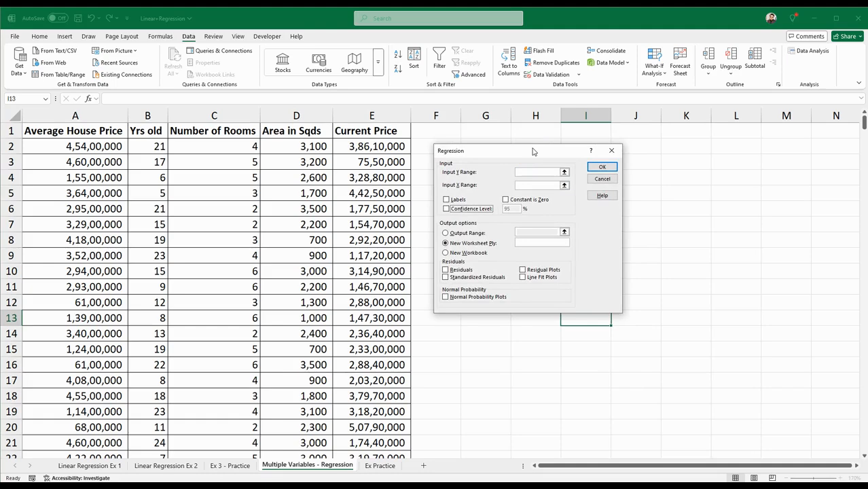
Set the regression's Input Y Range to the Current Price column, $E$1:$E$500
left_click(520, 171)
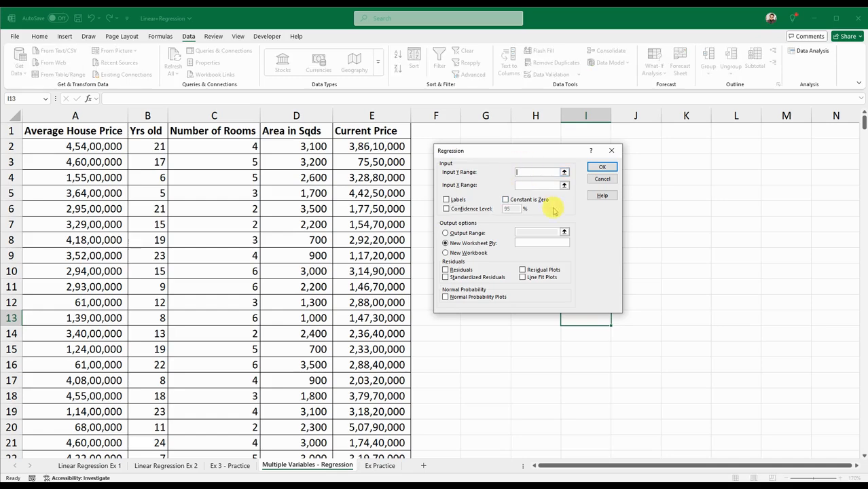
left_click(523, 174)
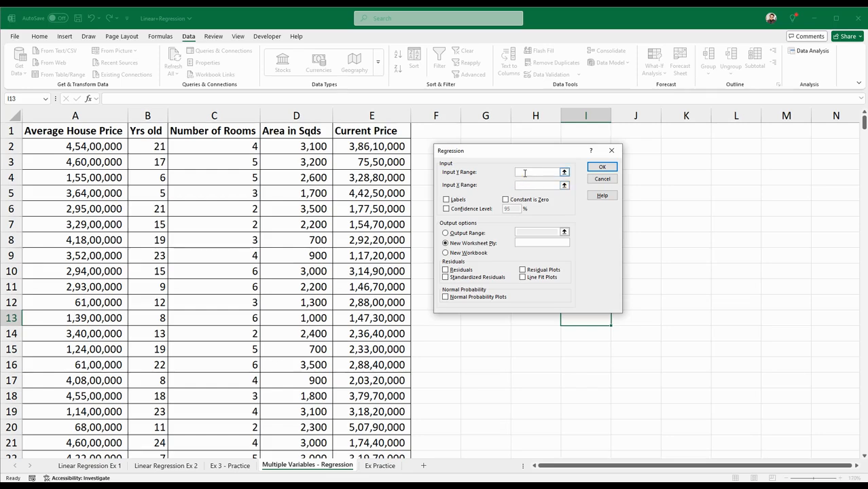
left_click(525, 173)
key("F4")
type(":E500")
key("F4")
Set the regression's Input X Range to the four predictor columns, $A$1:$D$500
left_click(535, 184)
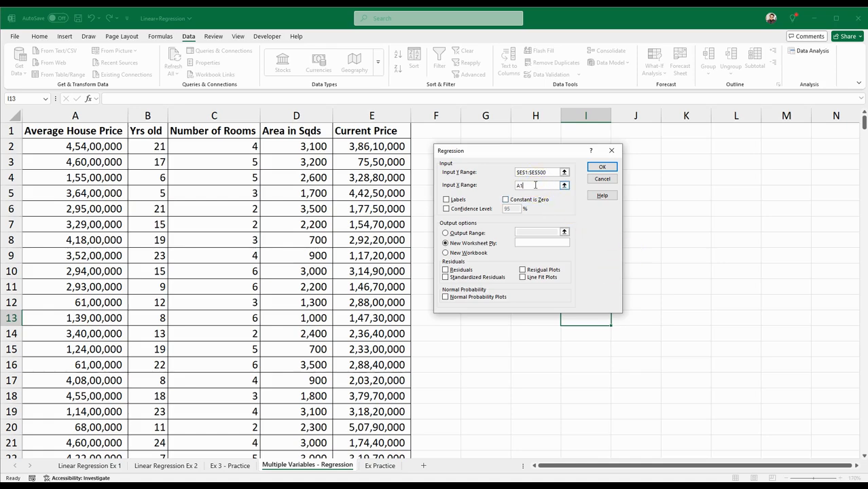
type("A1")
key("F4")
type(":$D$500")
key("F4")
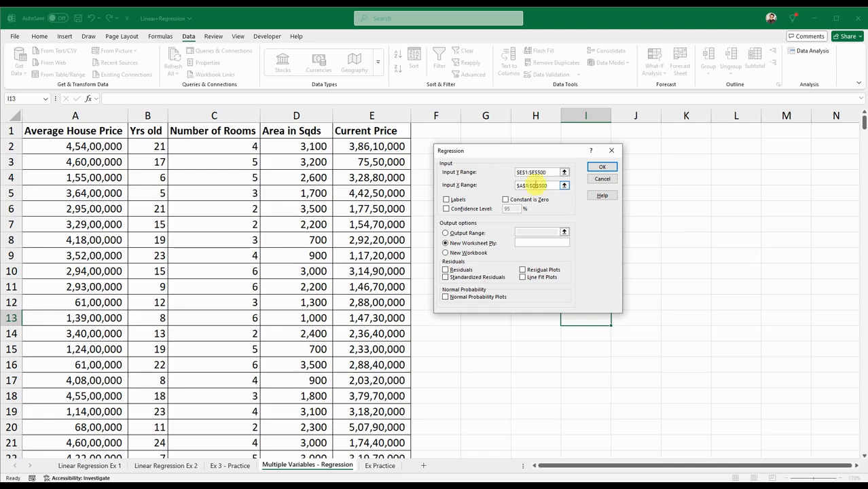
Run the regression to a new worksheet with Labels, Constant is Zero and a 95% Confidence Level enabled
left_click(446, 199)
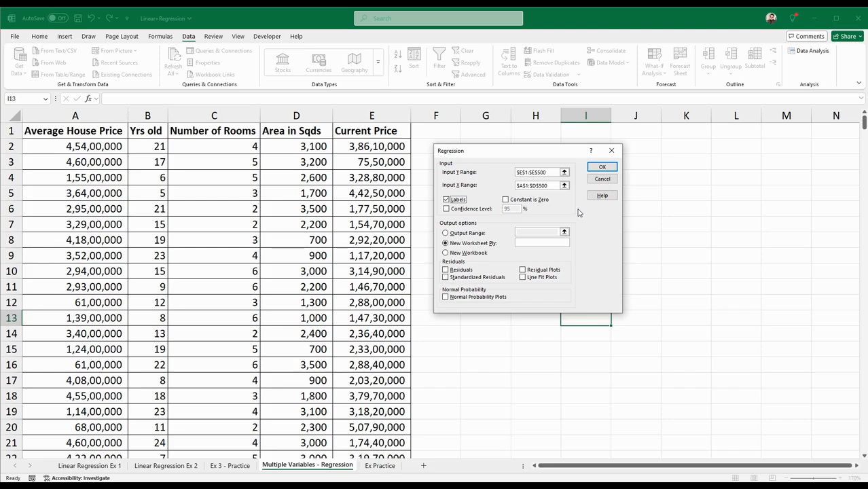
left_click(506, 202)
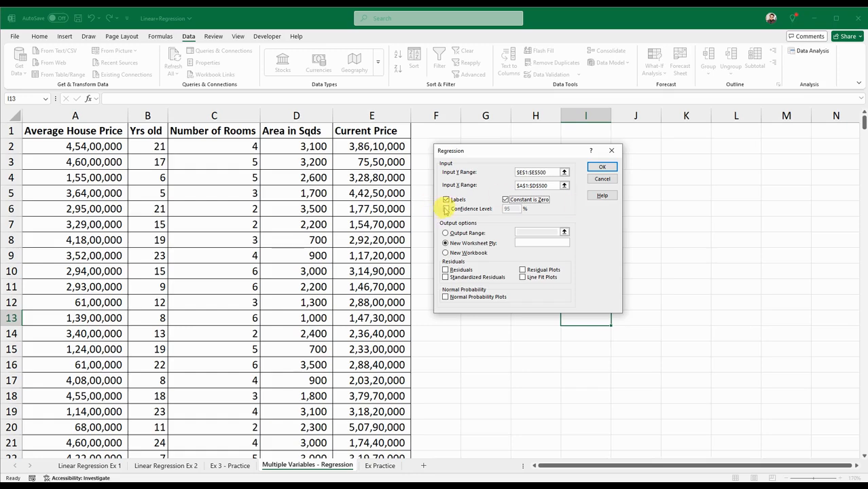
left_click(447, 208)
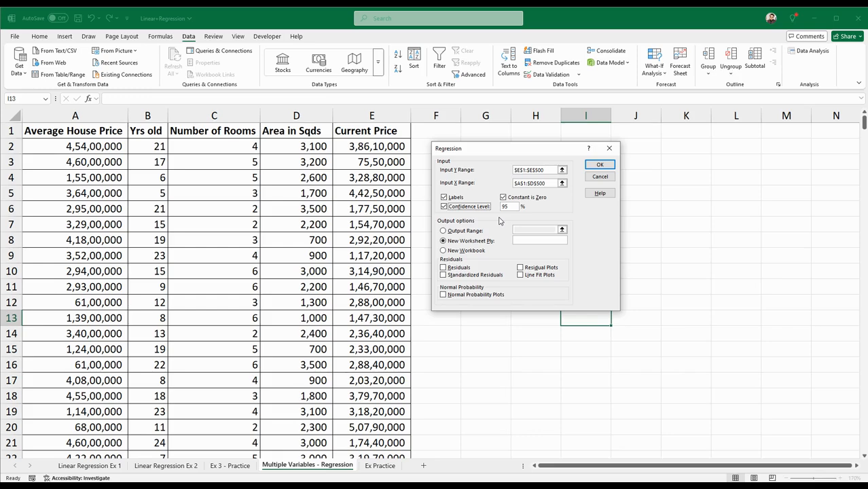
left_click(466, 240)
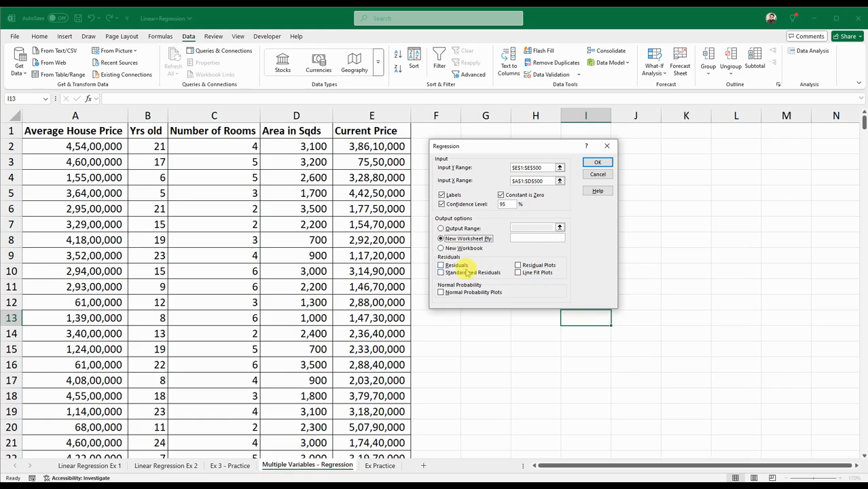
left_click(597, 163)
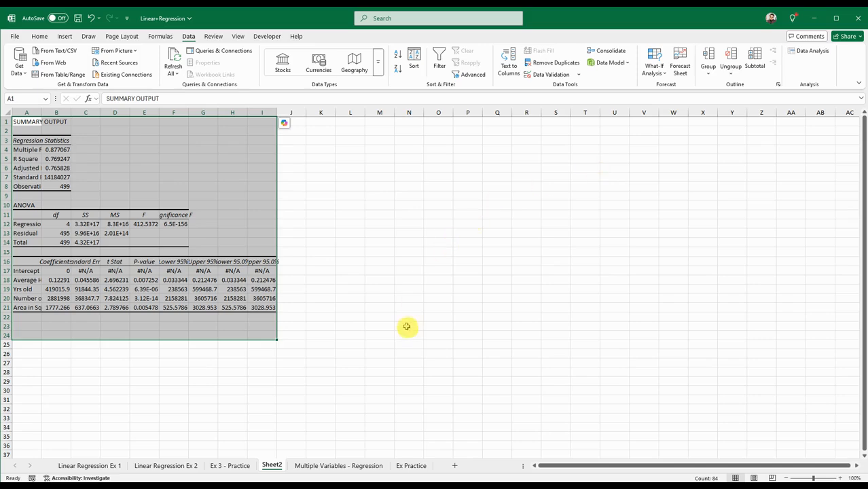
Widen column A of the regression summary so that all its row labels fit
scroll(420, 304, "up", 3, "ctrl")
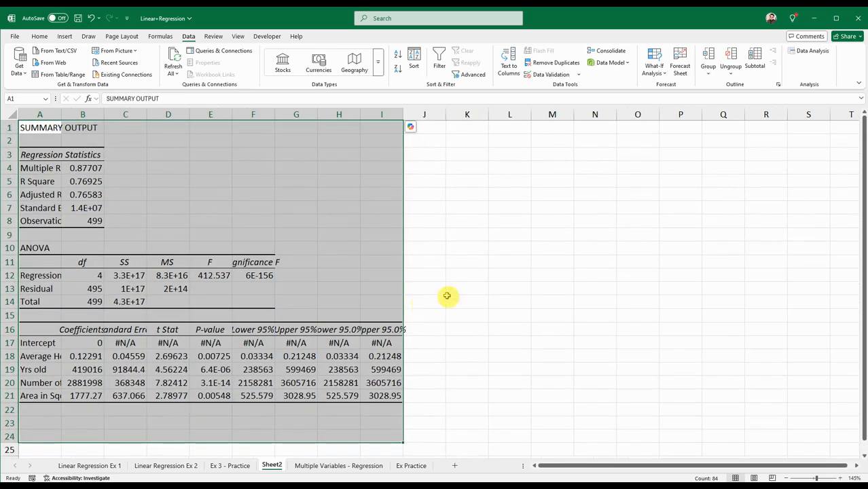
left_click(479, 288)
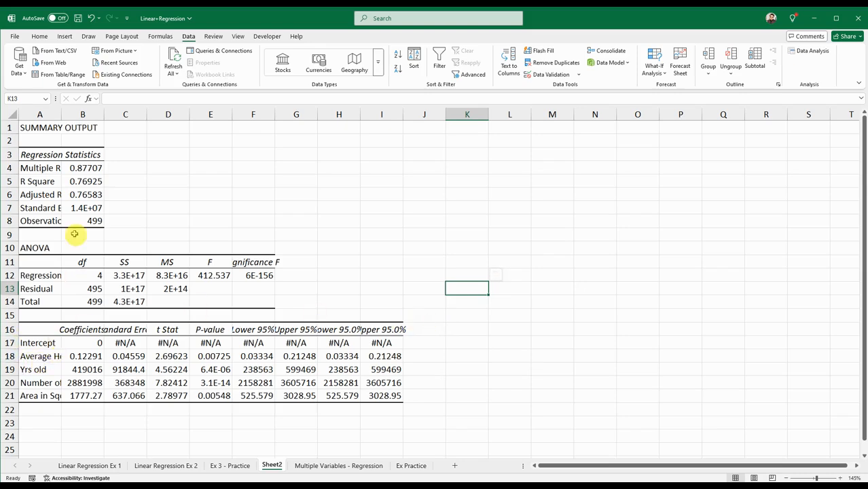
left_click_drag(61, 113, 92, 111)
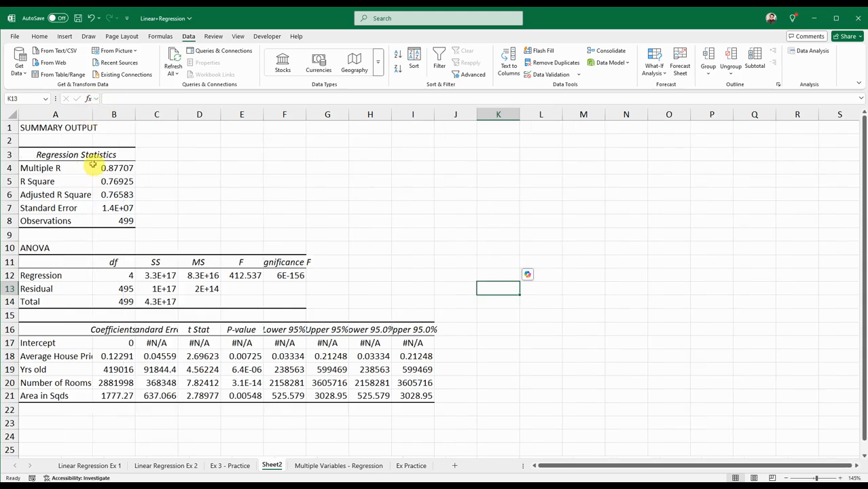
left_click_drag(92, 114, 105, 108)
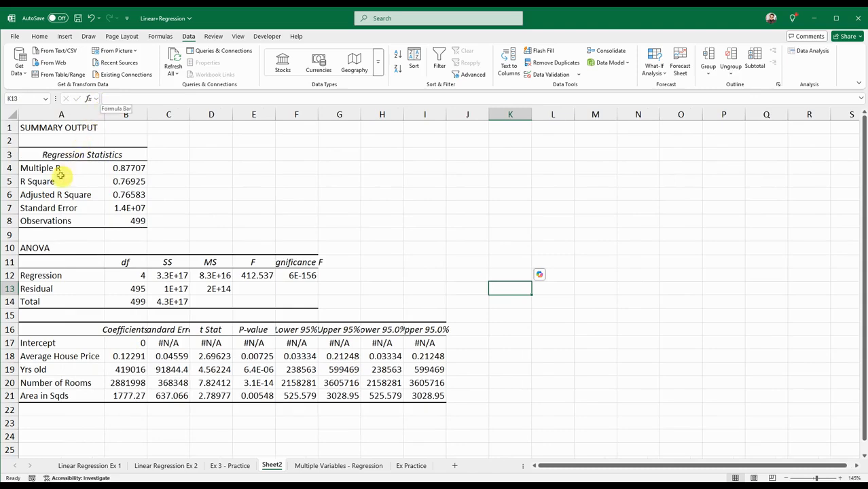
left_click(242, 170)
Examine the predictor variables in the coefficient table and the R Square and Adjusted R Square statistics
left_click(41, 356)
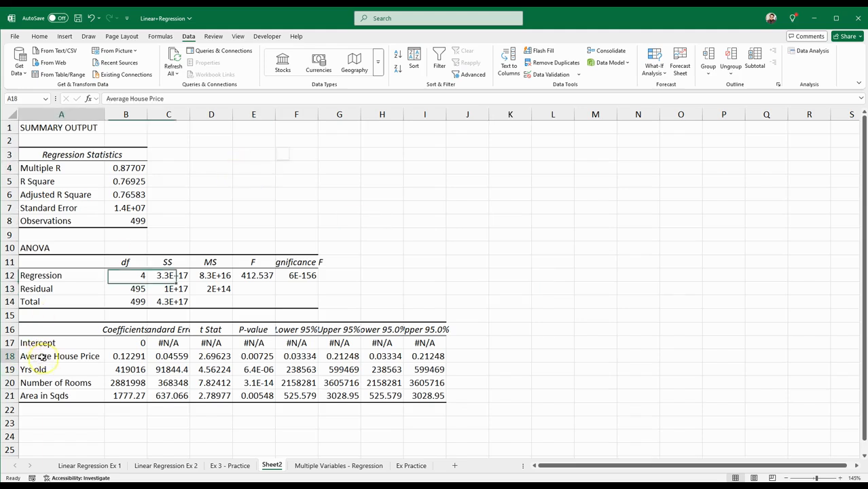
left_click(42, 383)
left_click(43, 369)
left_click(47, 383)
left_click(43, 396)
left_click(38, 183)
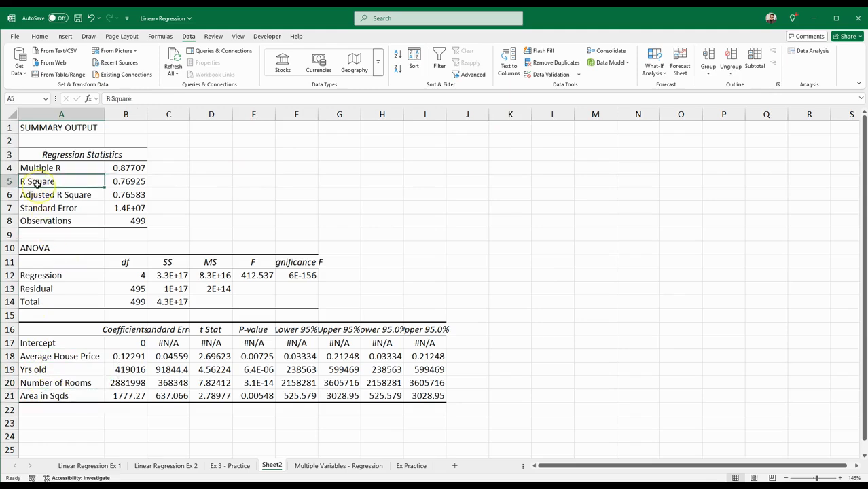
left_click(250, 183)
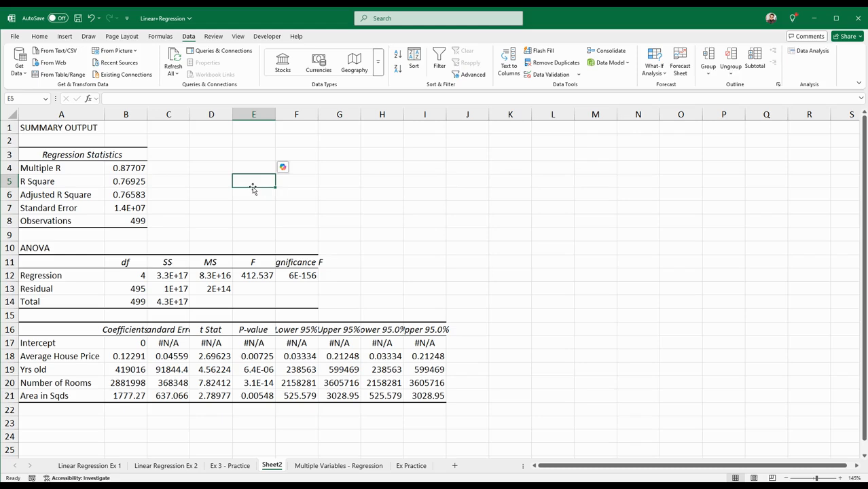
left_click(130, 193)
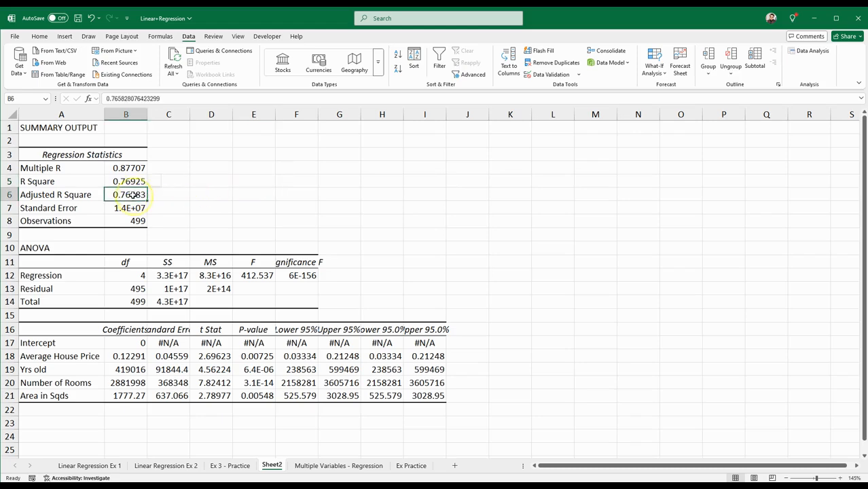
left_click(261, 182)
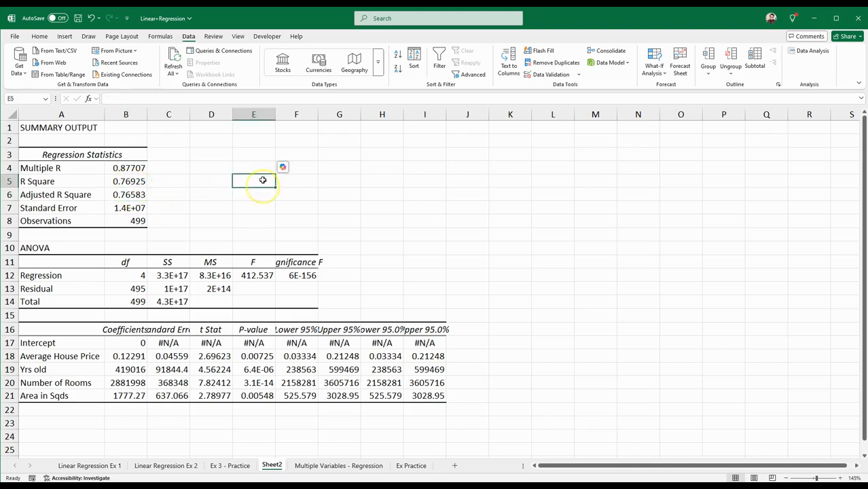
Enter the first equation term in cell E4 as plain text without an equals sign: 0.122*average house price
left_click(257, 169)
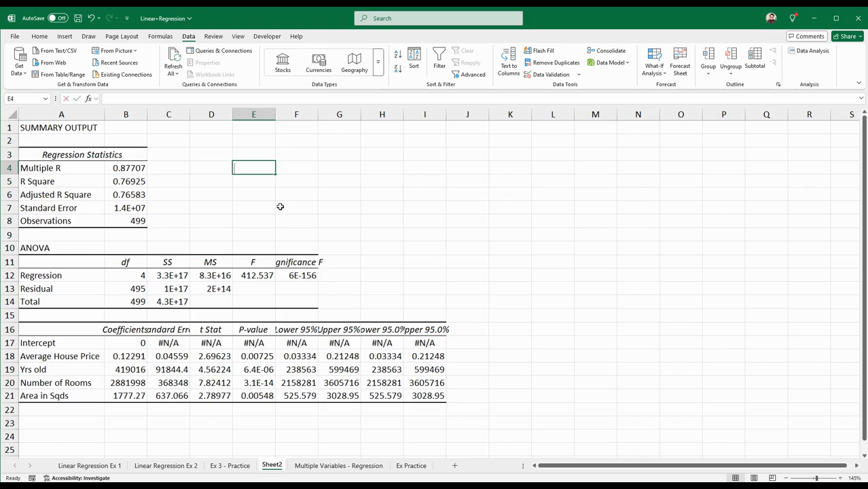
type("=0.122")
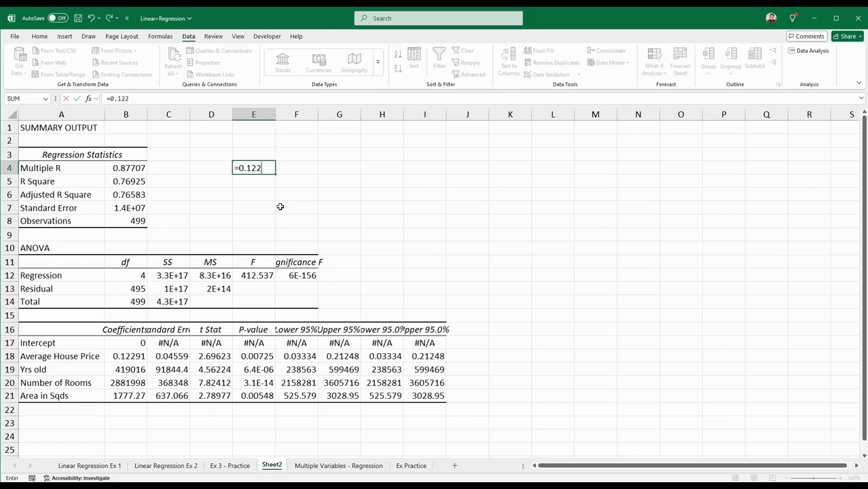
type("*average house price")
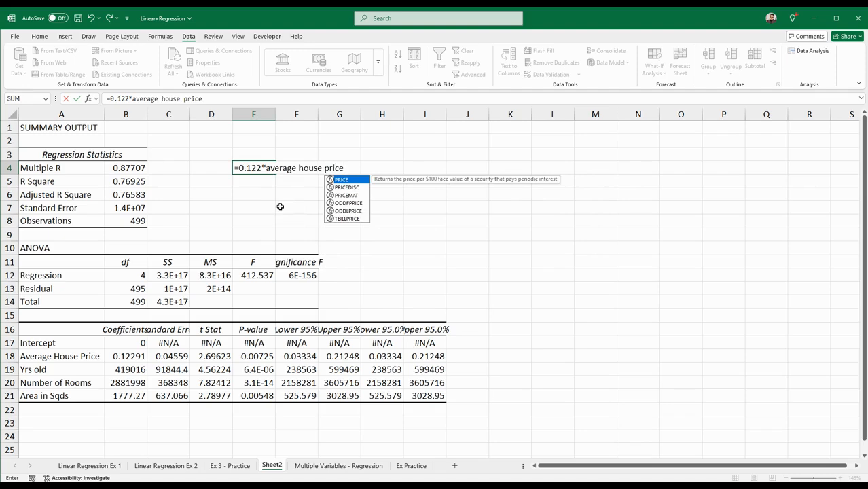
left_click(238, 169)
key("BackSpace")
left_click(343, 172)
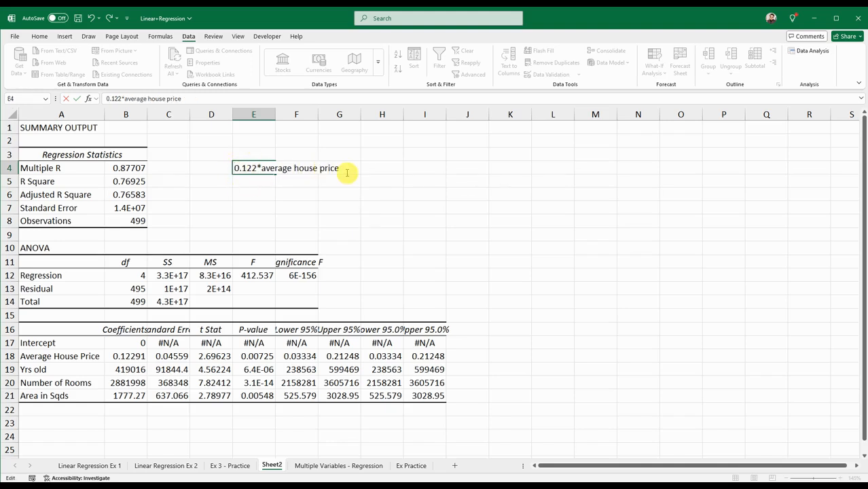
left_click(329, 202)
left_click(273, 170)
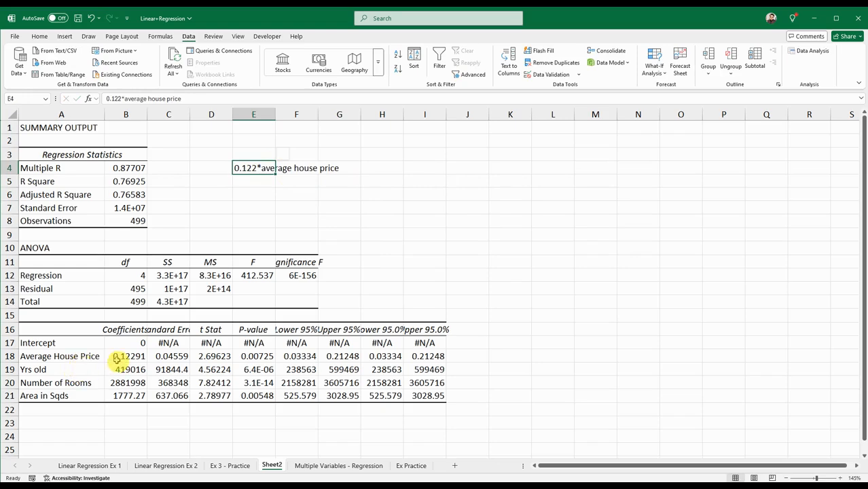
Enter the general single-variable equation y=x+c as text in cell E5
left_click(252, 182)
type("y=")
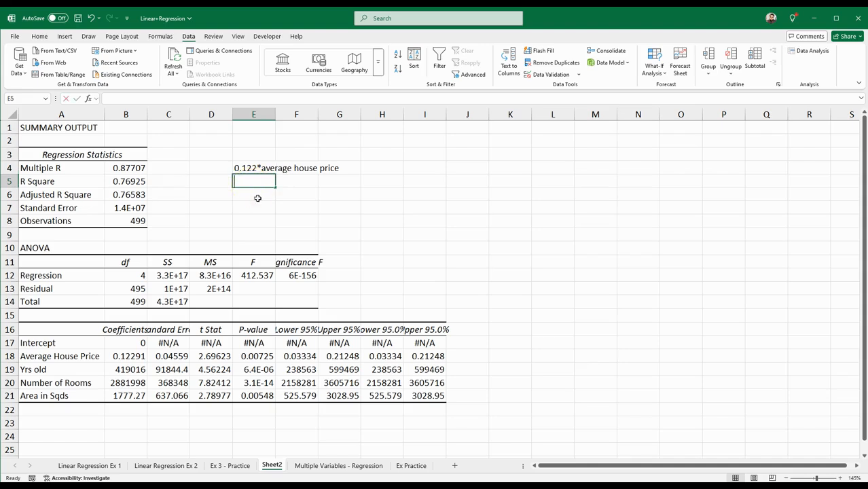
type("x+c")
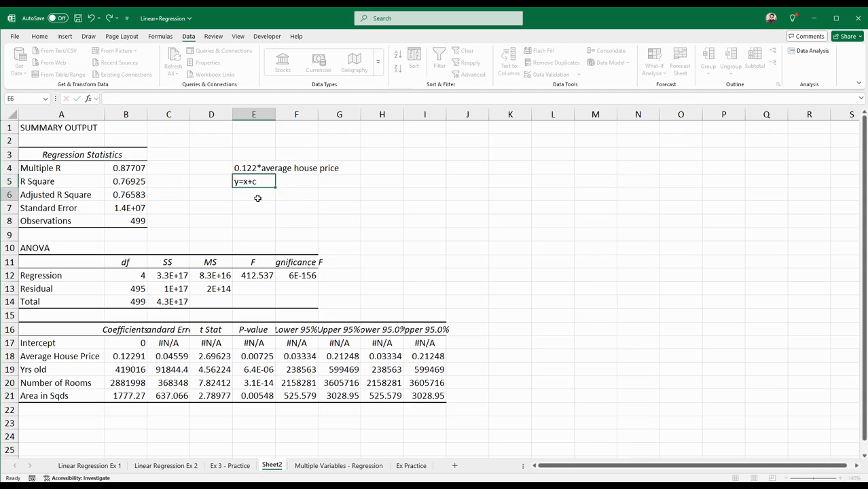
key("Return")
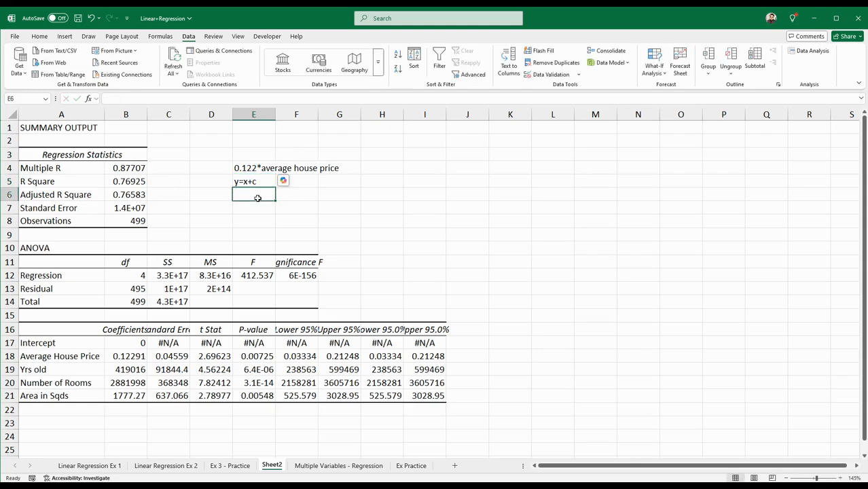
Enter the general multiple-variable form m1x1+m2x2+... as text in cell E6
type("m1")
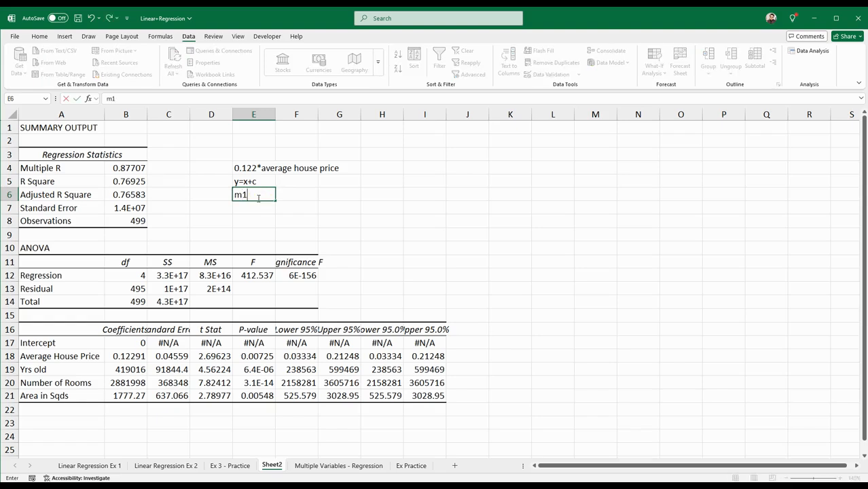
type("x1+m2x2+...")
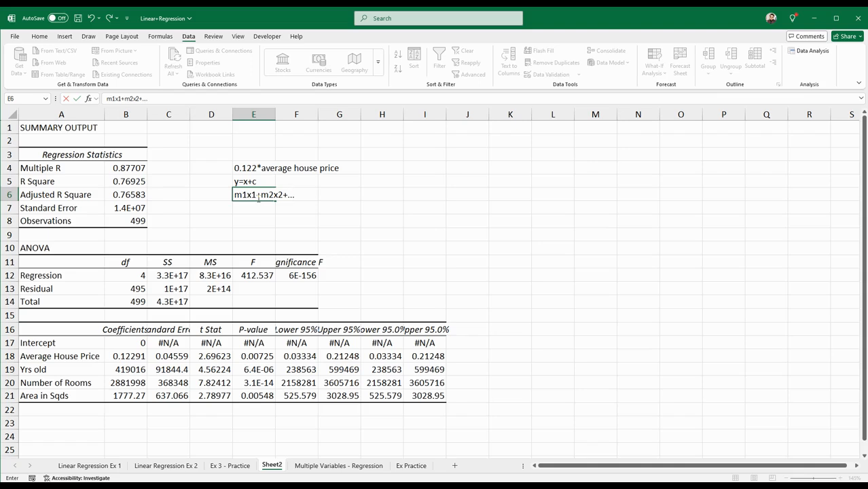
left_click(314, 206)
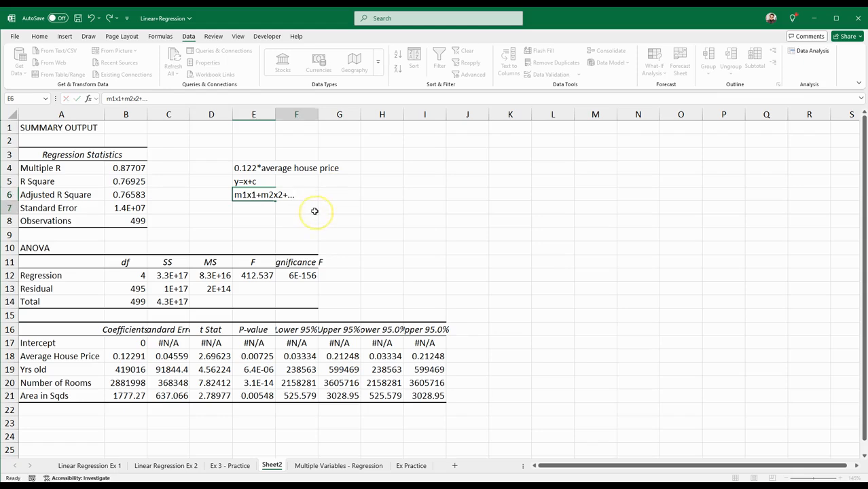
Examine the Adjusted R Square and R Square values, then the Lower 95% and Upper 95% bounds of the coefficient table
left_click(131, 194)
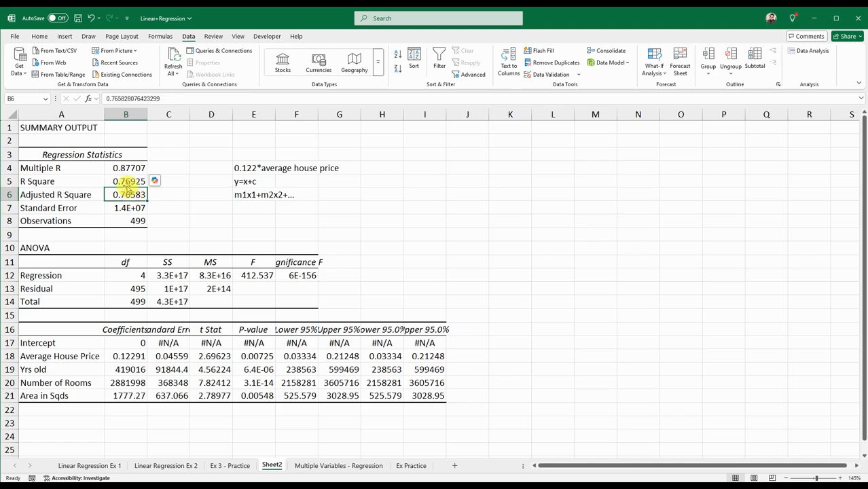
left_click(127, 182)
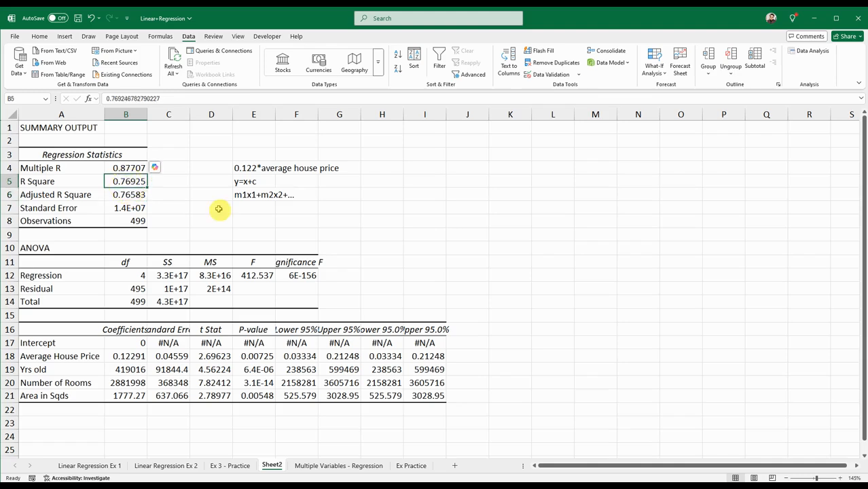
left_click(665, 246)
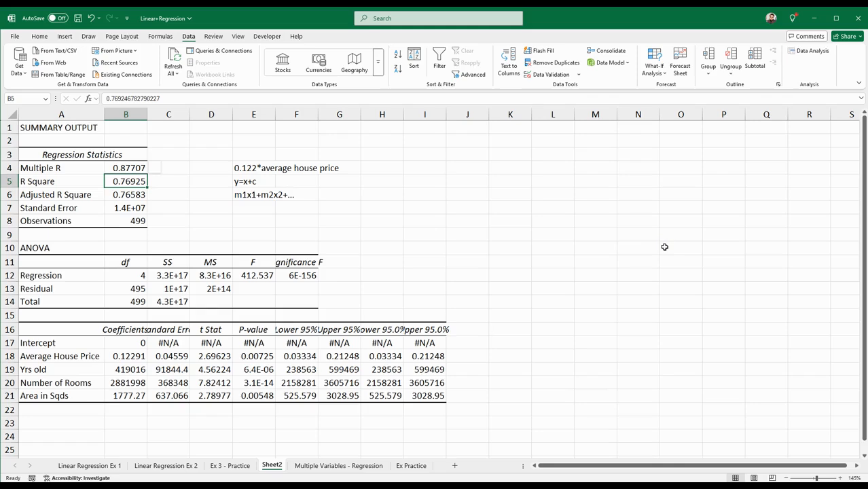
left_click(305, 331)
left_click_drag(306, 330, 308, 399)
left_click_drag(338, 330, 340, 399)
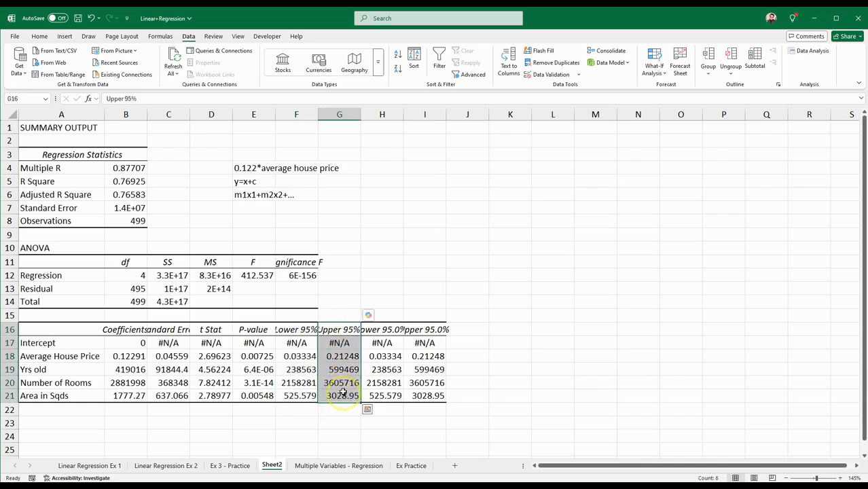
left_click(576, 330)
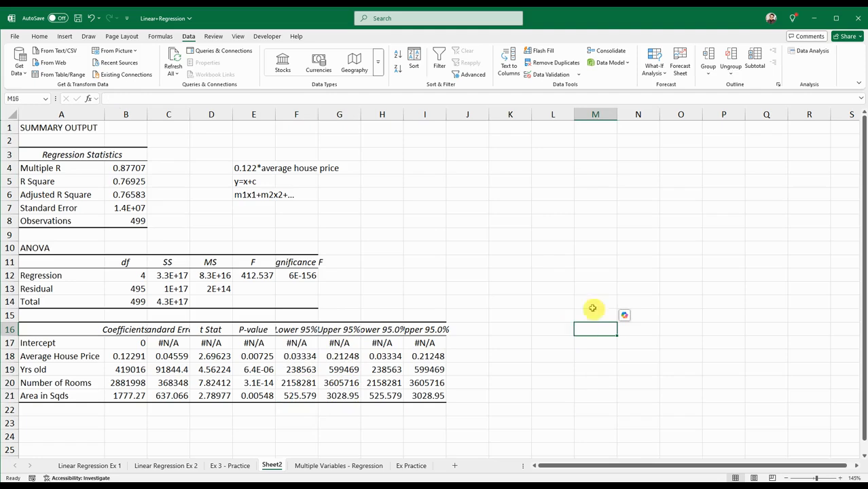